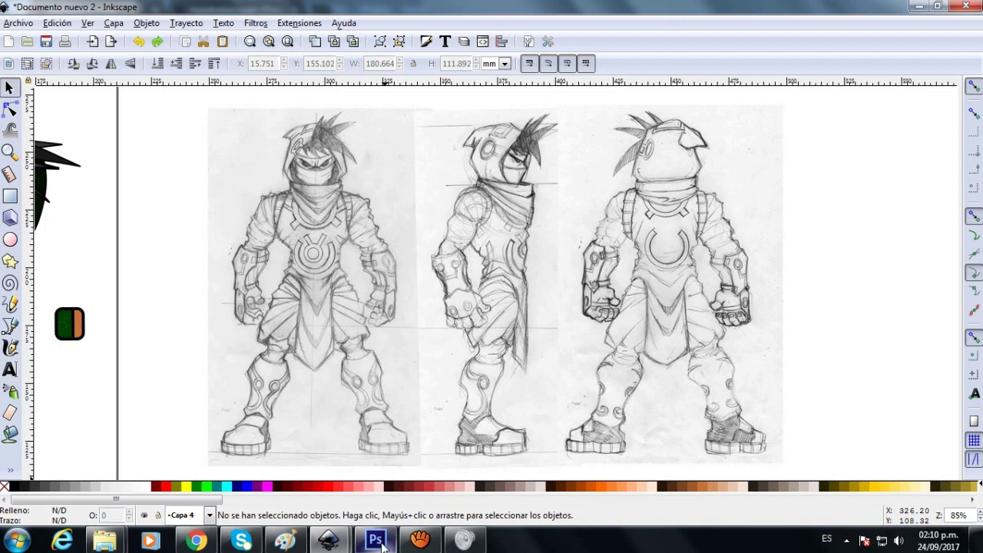
Step: Compare the three-view ninja sketch in Inkscape's "Documento nuevo 2" with the painted character in Photoshop's "Player editable.psd", enlarged to 200%
{"action": "left_click", "coordinate": [361, 450]}
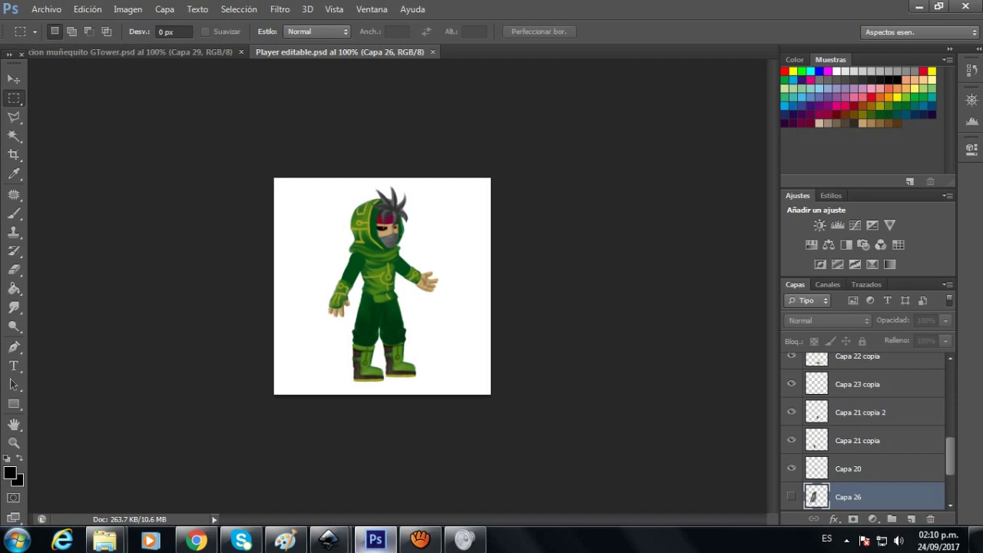
{"action": "mouse_move", "coordinate": [329, 540]}
{"action": "left_click", "coordinate": [387, 477]}
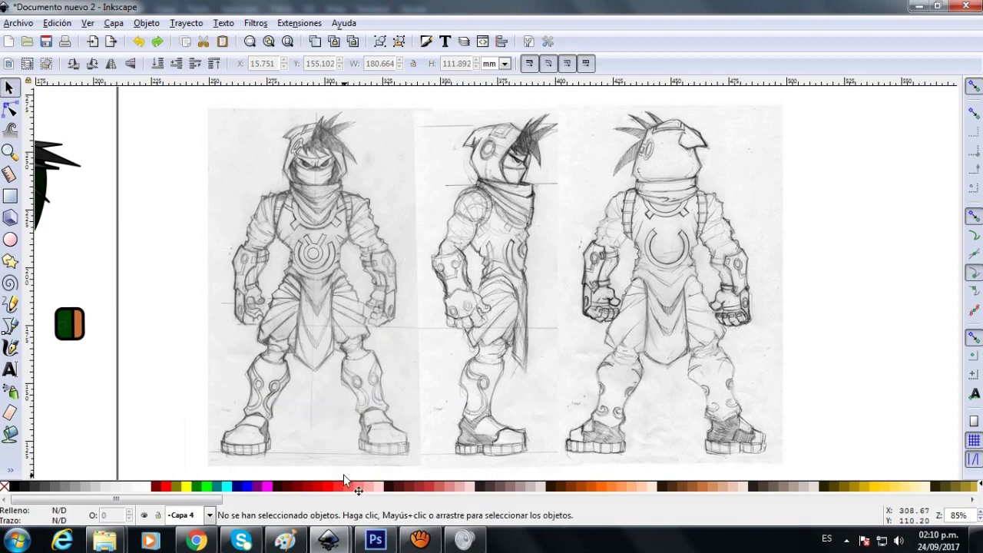
{"action": "left_click", "coordinate": [376, 540]}
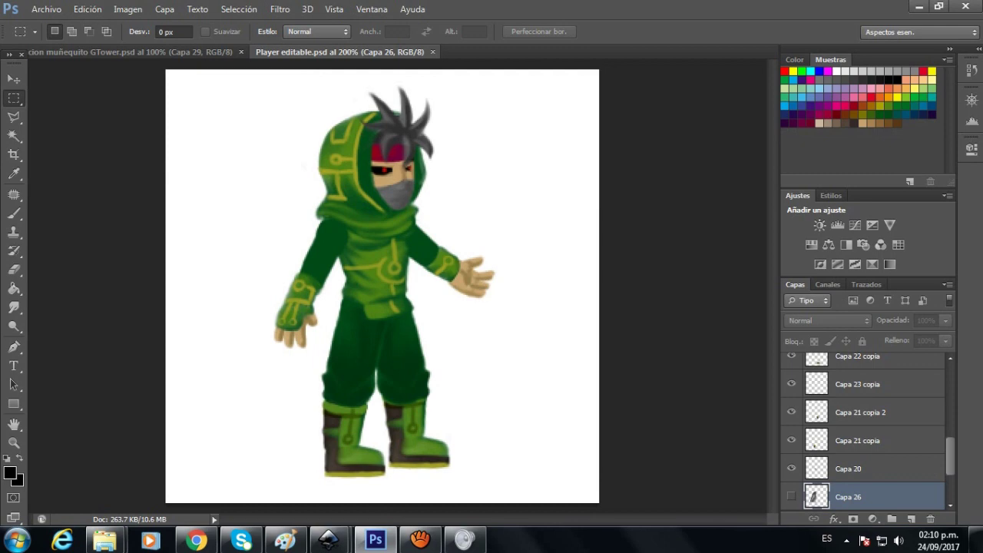
{"action": "mouse_move", "coordinate": [330, 543]}
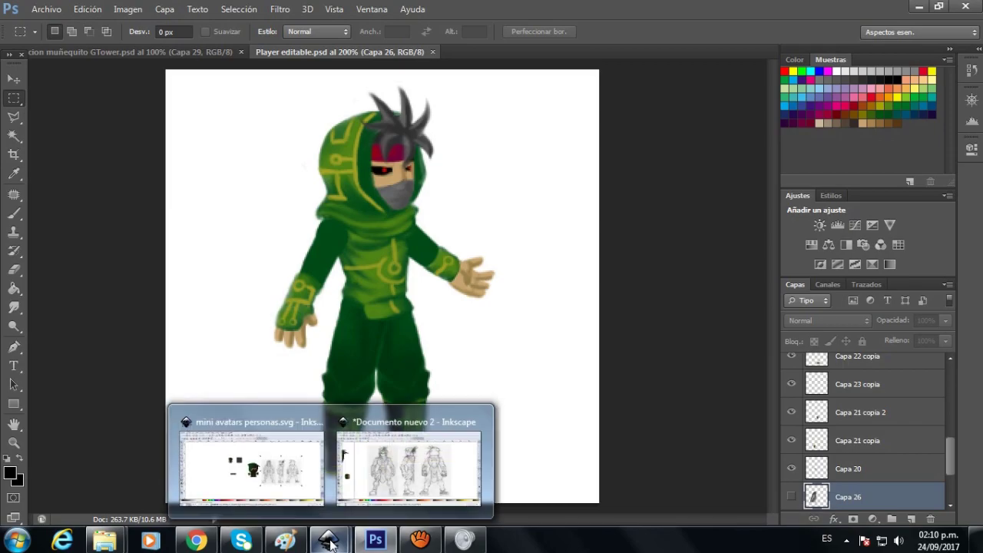
{"action": "left_click", "coordinate": [398, 444]}
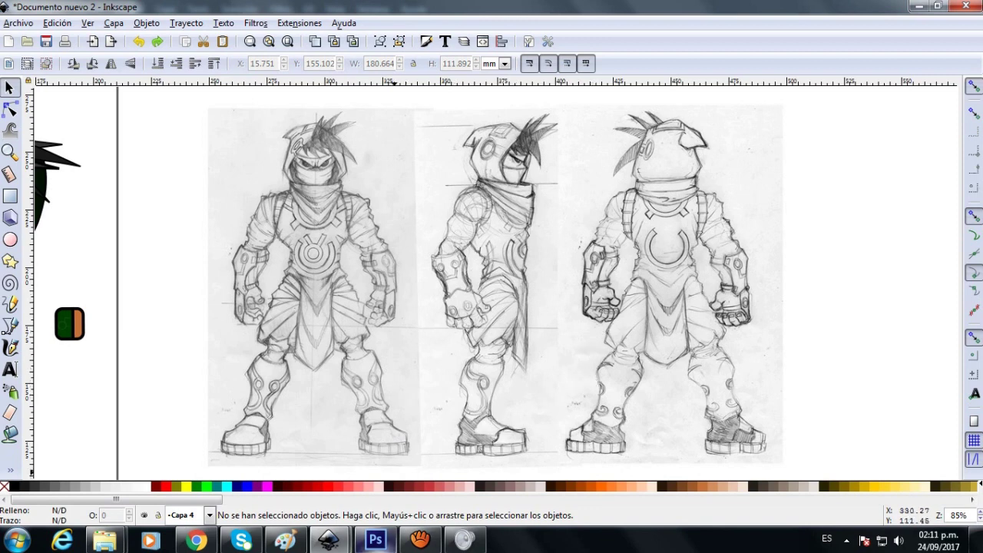
{"action": "left_click", "coordinate": [375, 541]}
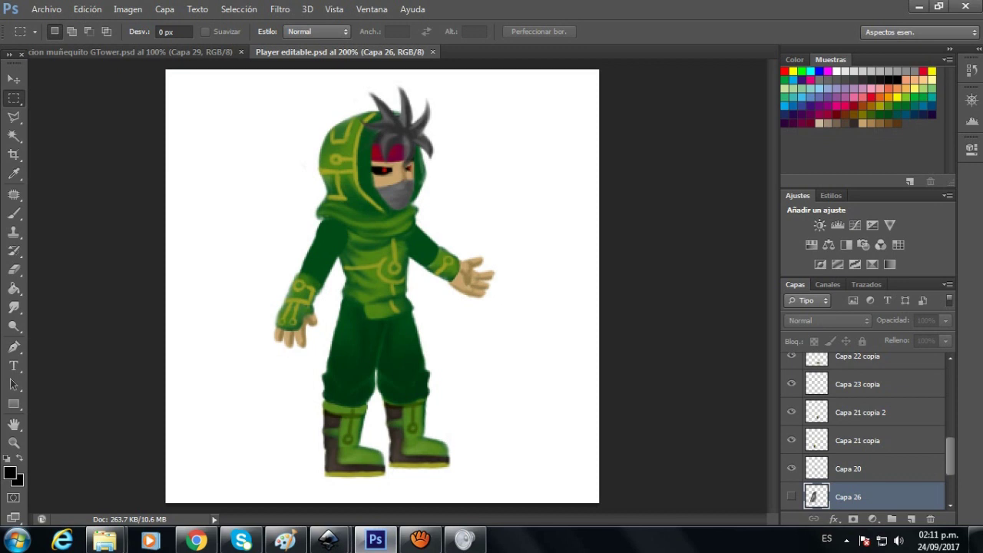
Step: Select the cabeza group and move the character's head away from the body, up beside the shoulders
{"action": "key", "text": "v"}
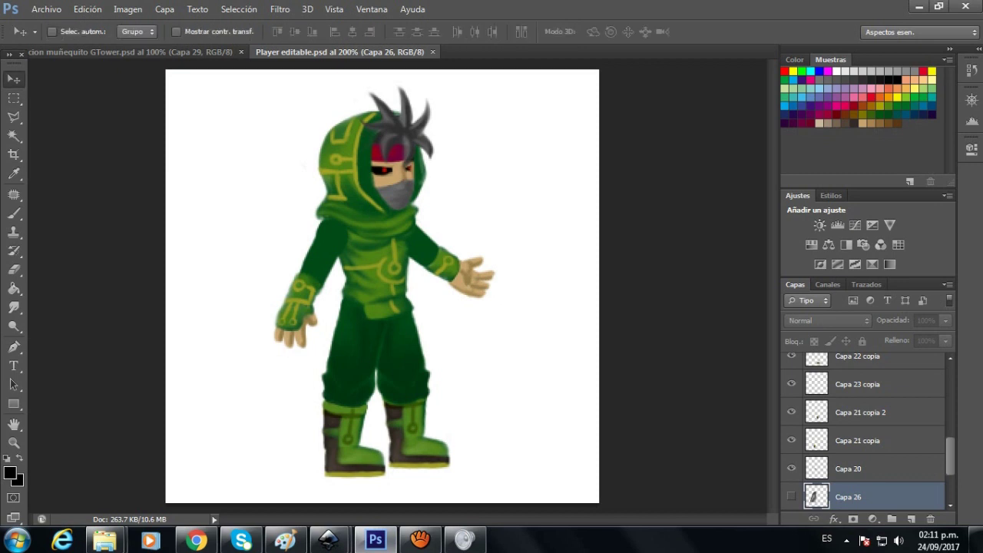
{"action": "left_click_drag", "start_coordinate": [950, 456], "coordinate": [951, 435]}
{"action": "scroll", "coordinate": [864, 430], "scroll_direction": "up", "scroll_amount": 3}
{"action": "scroll", "coordinate": [864, 431], "scroll_direction": "up", "scroll_amount": 3}
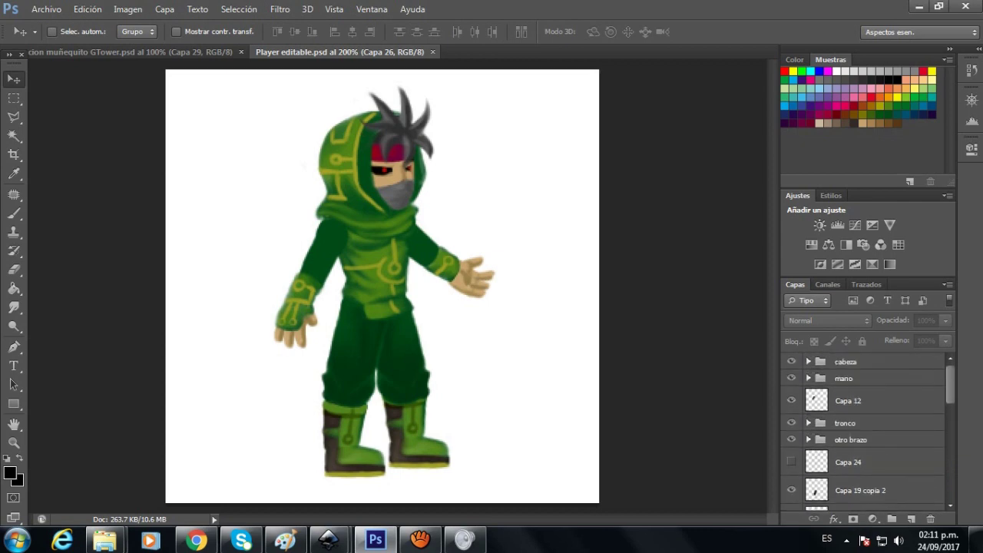
{"action": "right_click", "coordinate": [346, 163]}
{"action": "left_click", "coordinate": [365, 172]}
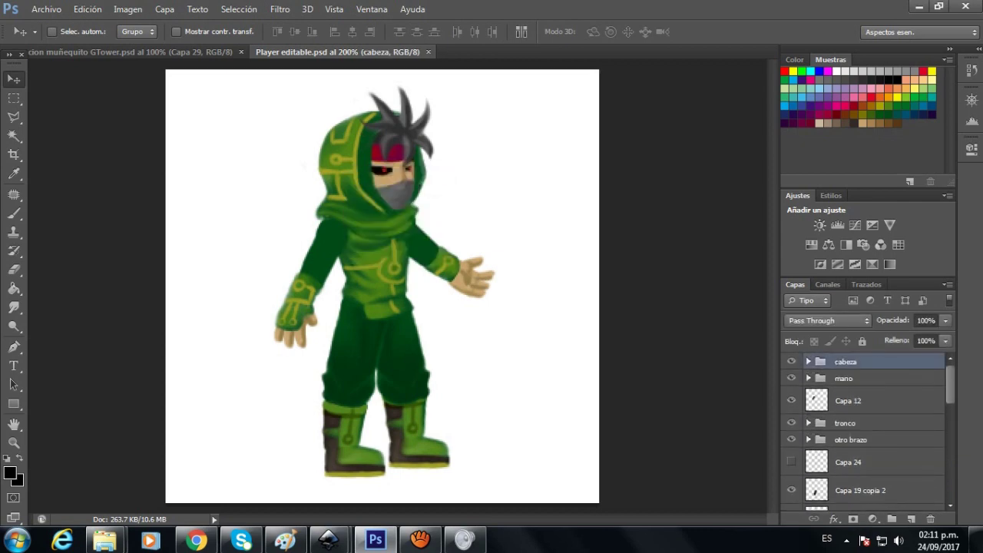
{"action": "left_click_drag", "start_coordinate": [365, 172], "coordinate": [257, 165]}
Step: Move the tronco group out to the lower corner of the canvas and the mano group away from its arm
{"action": "right_click", "coordinate": [390, 273]}
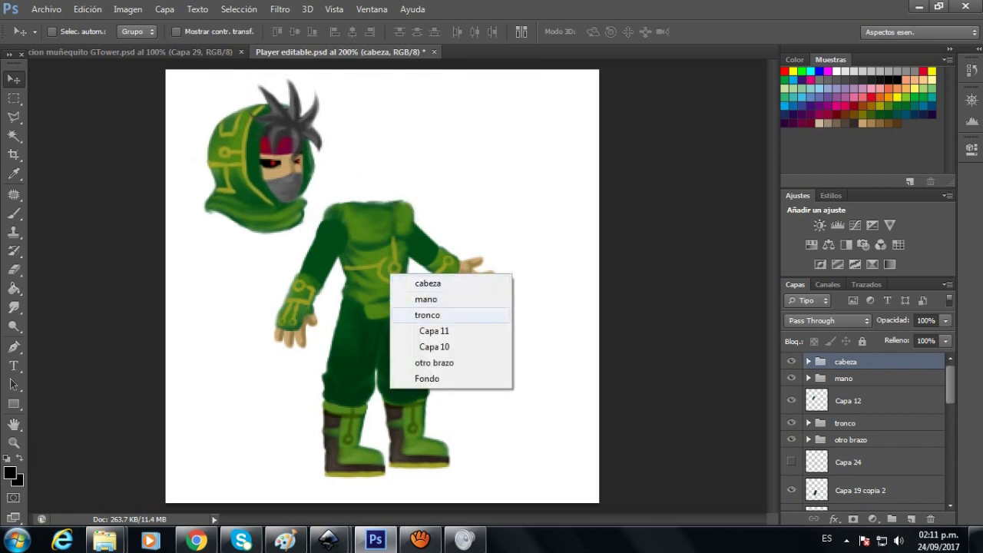
{"action": "left_click", "coordinate": [407, 315]}
{"action": "left_click_drag", "start_coordinate": [407, 314], "coordinate": [559, 454]}
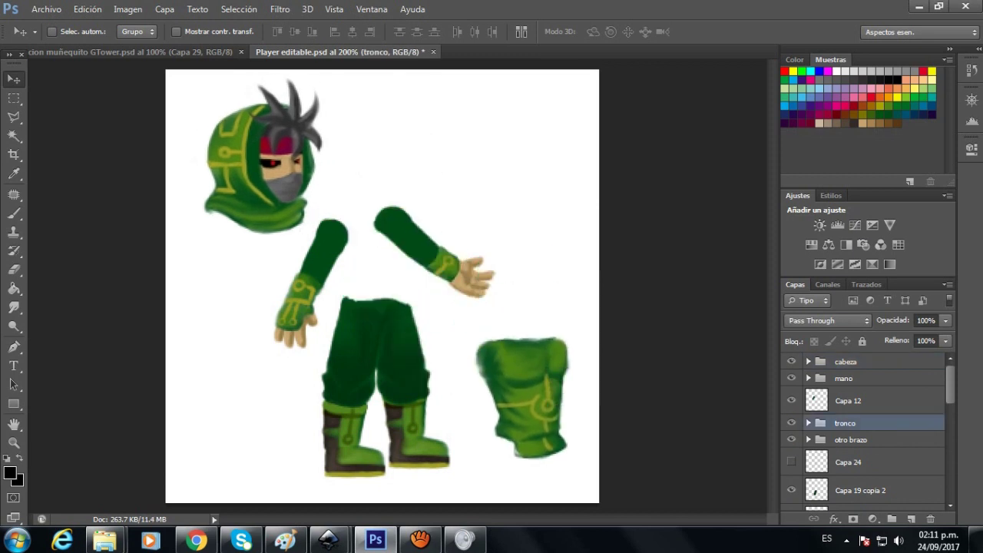
{"action": "right_click", "coordinate": [351, 372]}
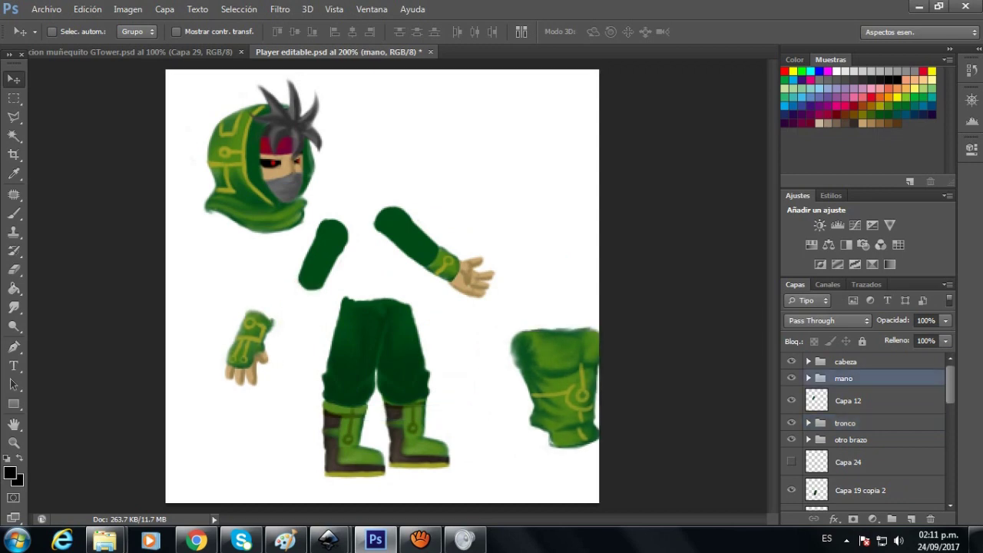
Step: Undo the moves of the hand, torso and head groups to reassemble the character
{"action": "key", "text": "ctrl+z"}
{"action": "key", "text": "ctrl+z"}
{"action": "key", "text": "ctrl+z"}
{"action": "key", "text": "ctrl+alt+z"}
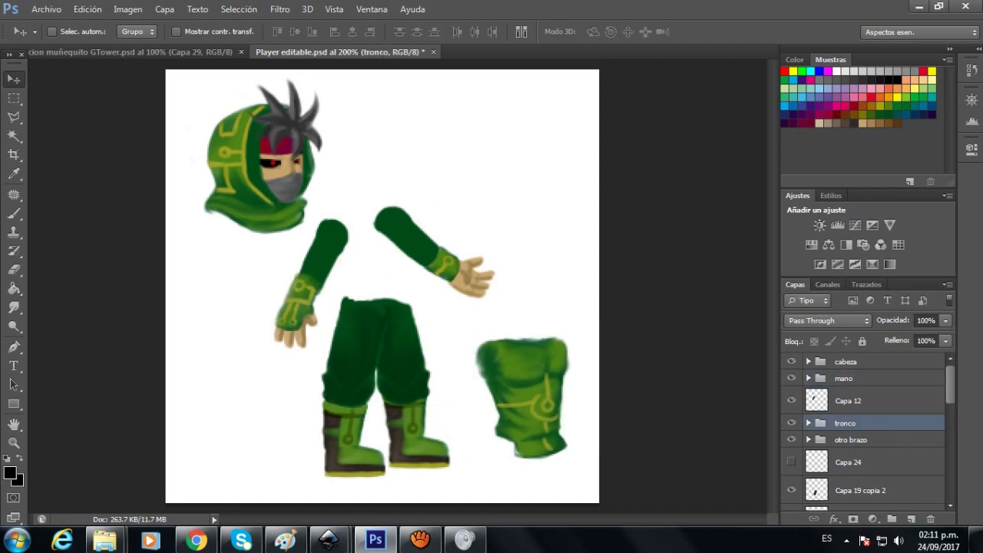
{"action": "key", "text": "ctrl+alt+z"}
{"action": "key", "text": "ctrl+alt+z"}
{"action": "key", "text": "ctrl+alt+z"}
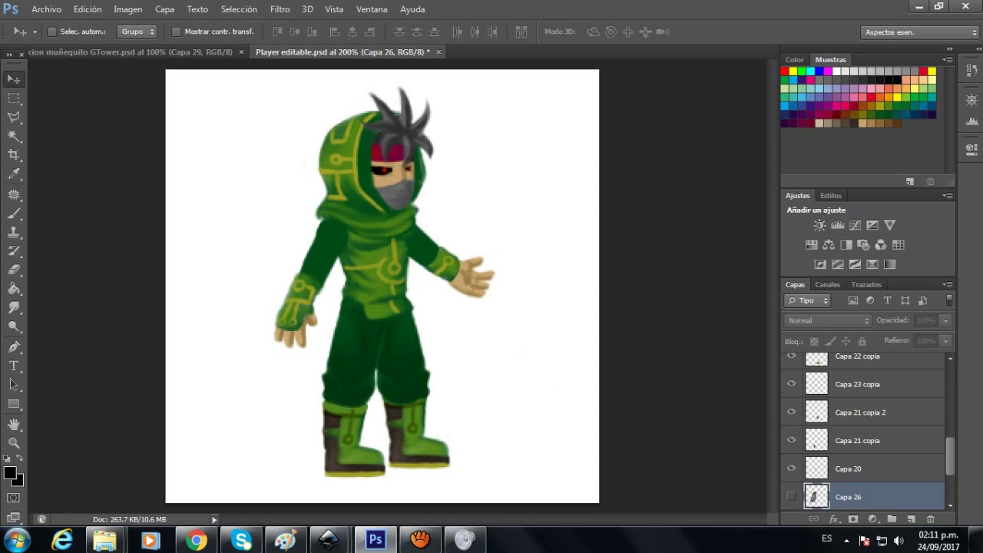
{"action": "left_click", "coordinate": [88, 9]}
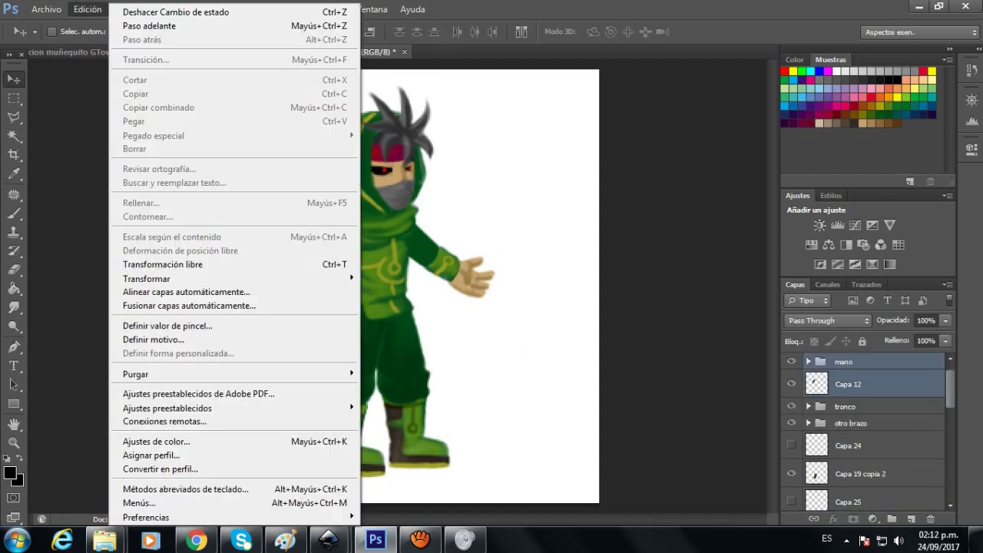
{"action": "key", "text": "Escape"}
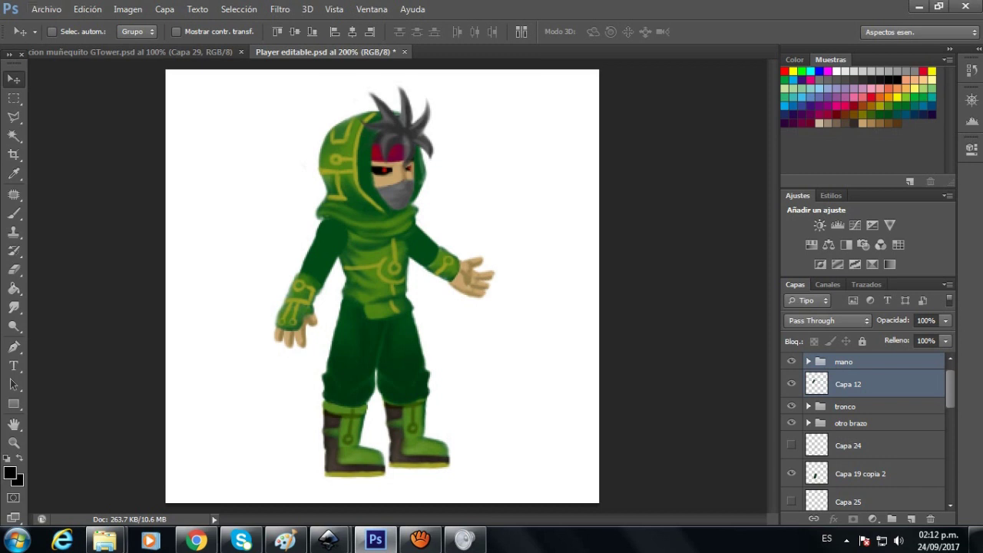
{"action": "right_click", "coordinate": [320, 257]}
{"action": "key", "text": "Escape"}
Step: Switch to the muñequito GTower.psd animation, stop its playback on frame 4, and check the visibility of the group "muñequito copia 5"
{"action": "left_click", "coordinate": [153, 52]}
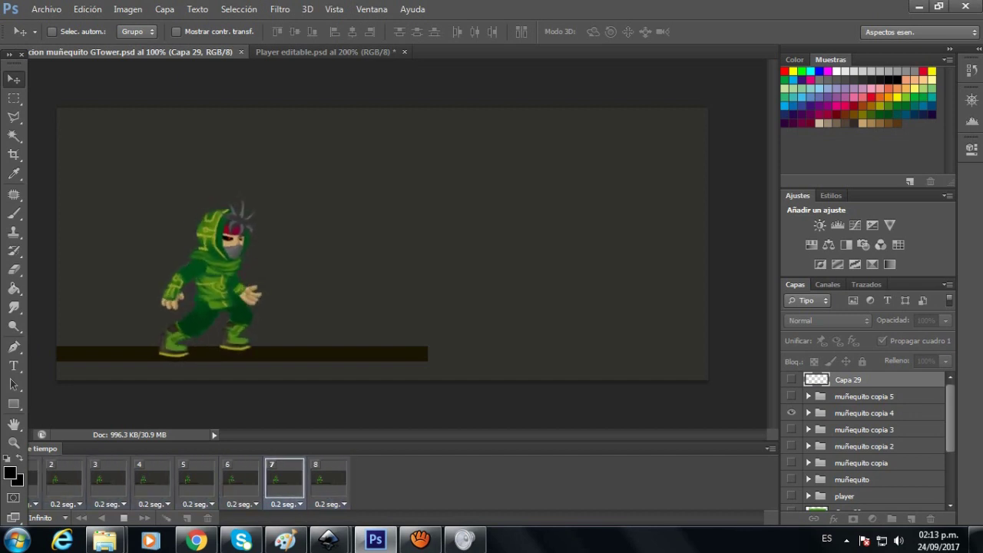
{"action": "left_click", "coordinate": [124, 518]}
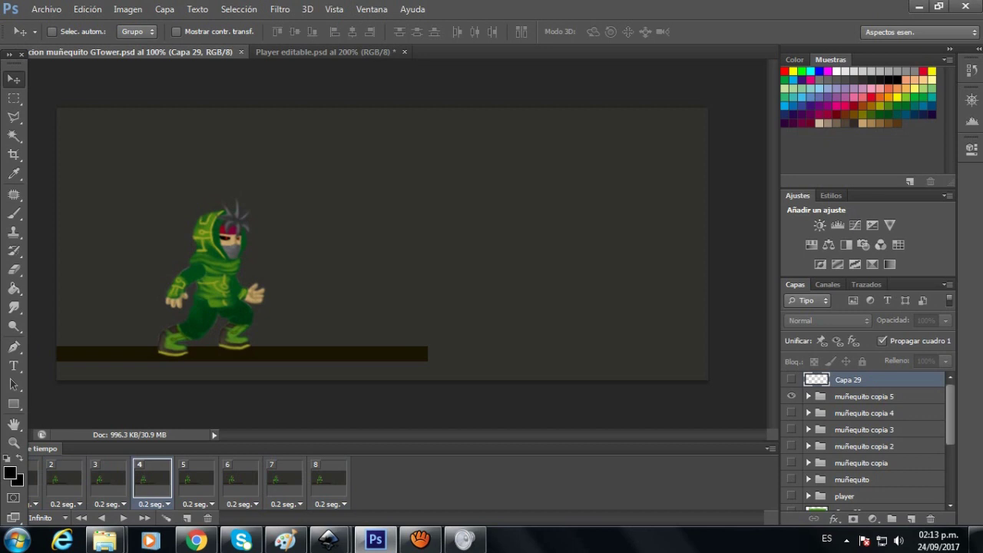
{"action": "left_click", "coordinate": [864, 397]}
{"action": "left_click", "coordinate": [792, 397]}
{"action": "left_click", "coordinate": [791, 396]}
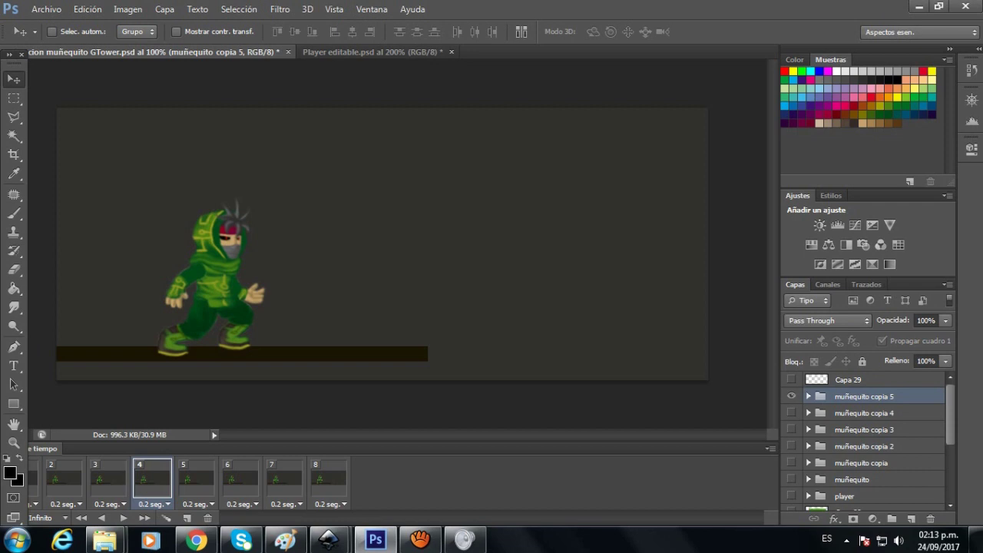
Step: Start Puppet Warp on the "mano copia" layer inside "muñequito copia 5" and place a pin at the arm's shoulder
{"action": "left_click", "coordinate": [808, 397]}
{"action": "scroll", "coordinate": [871, 432], "scroll_direction": "down", "scroll_amount": 1}
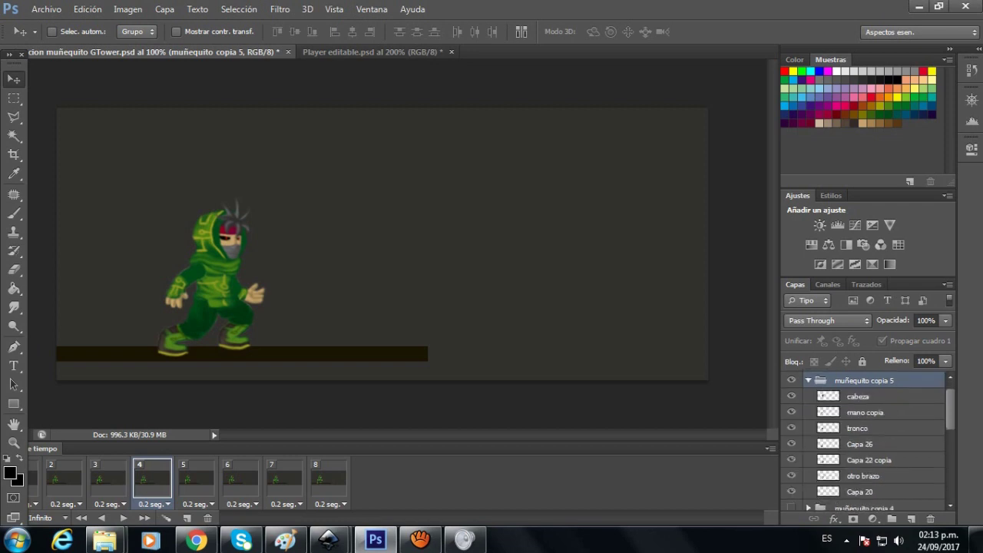
{"action": "left_click", "coordinate": [866, 413]}
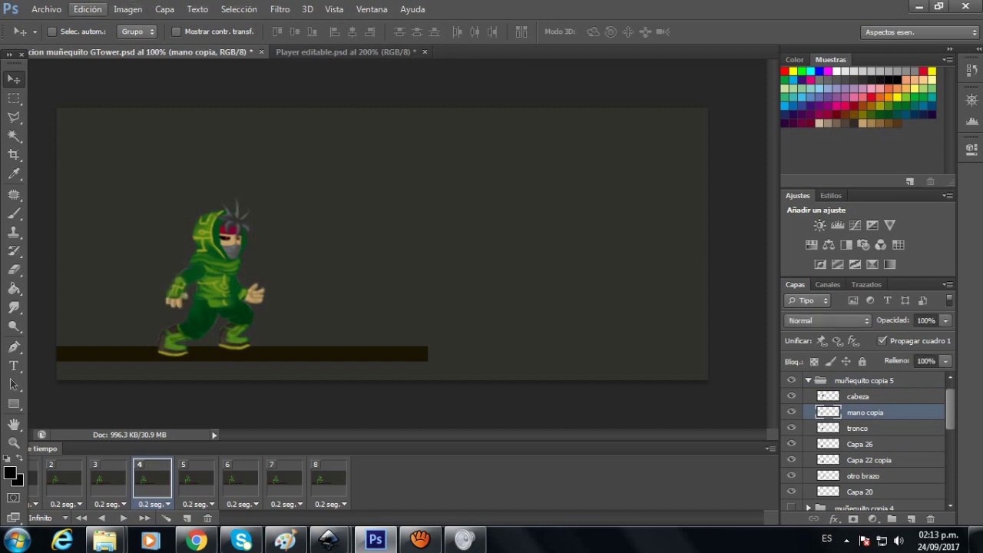
{"action": "left_click", "coordinate": [88, 9]}
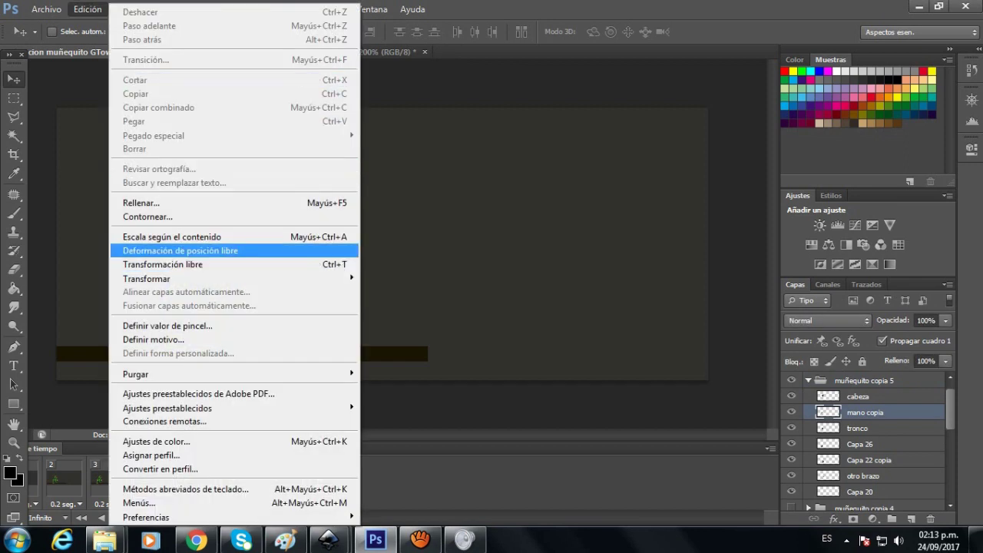
{"action": "left_click", "coordinate": [180, 250]}
{"action": "left_click", "coordinate": [197, 266]}
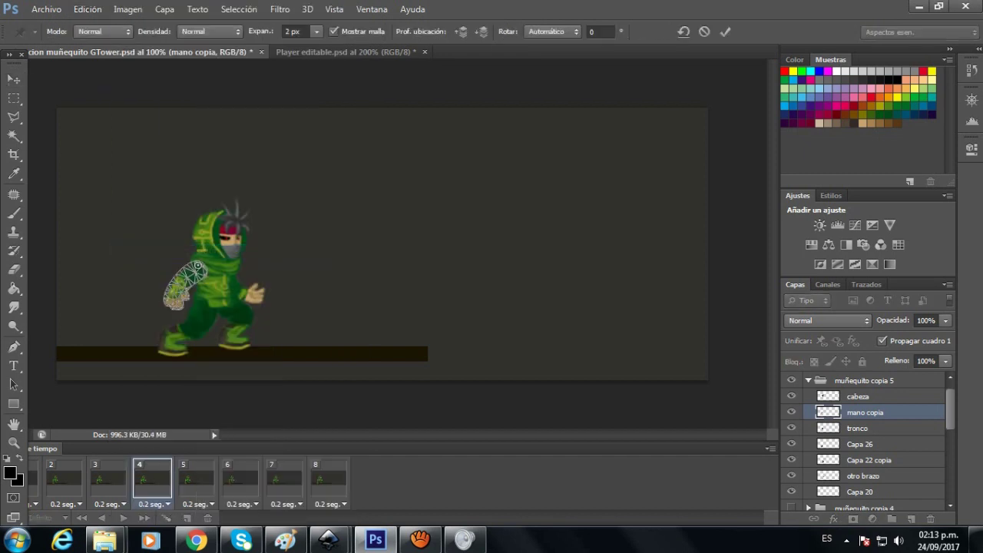
{"action": "key", "text": "ctrl+plus"}
{"action": "left_click_drag", "start_coordinate": [198, 265], "coordinate": [524, 254]}
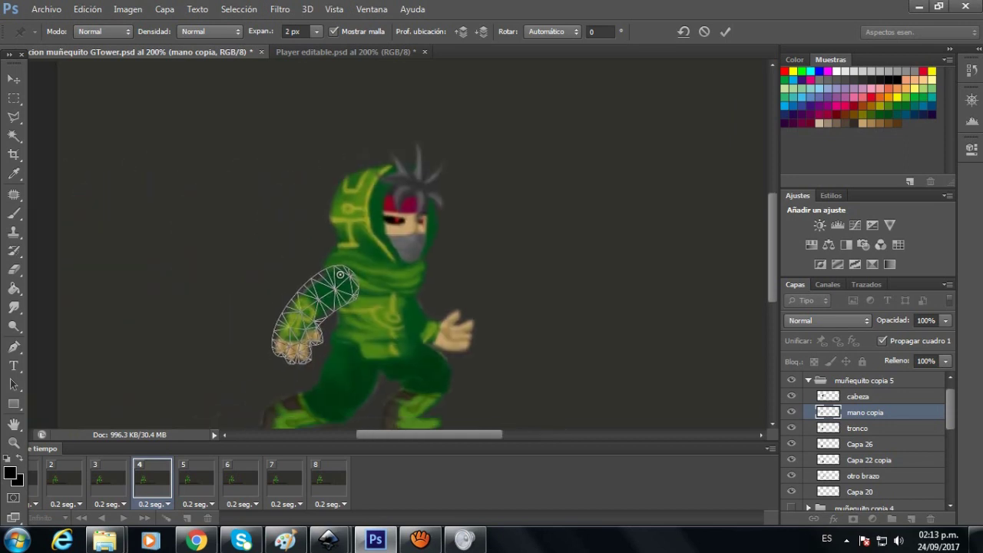
Step: Pin the hand, swing the arm up behind the character to about shoulder height, and apply the Puppet Warp
{"action": "left_click", "coordinate": [297, 341]}
{"action": "left_click_drag", "start_coordinate": [298, 341], "coordinate": [387, 338]}
{"action": "left_click_drag", "start_coordinate": [388, 292], "coordinate": [280, 219]}
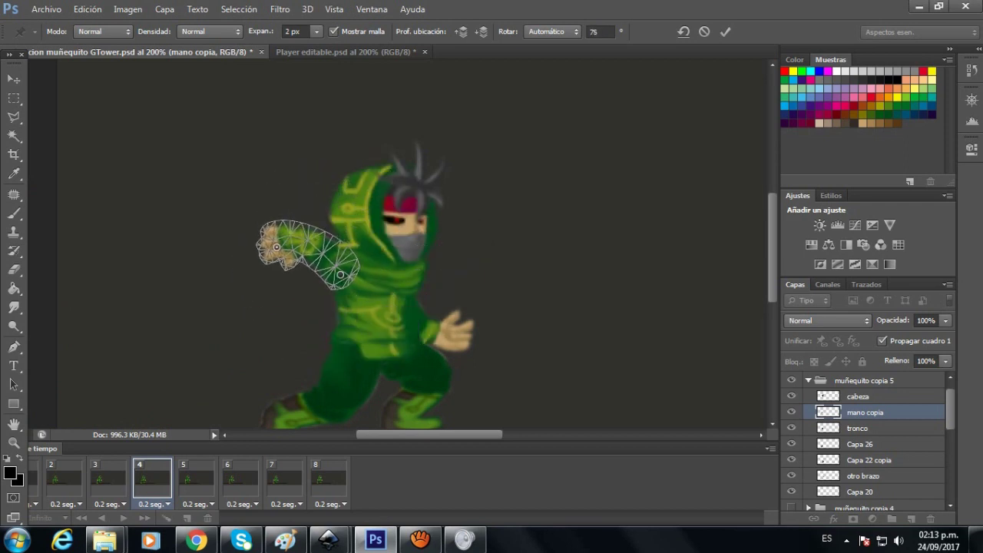
{"action": "scroll", "coordinate": [400, 246], "scroll_direction": "down", "scroll_amount": 1}
{"action": "scroll", "coordinate": [417, 279], "scroll_direction": "down", "scroll_amount": 1}
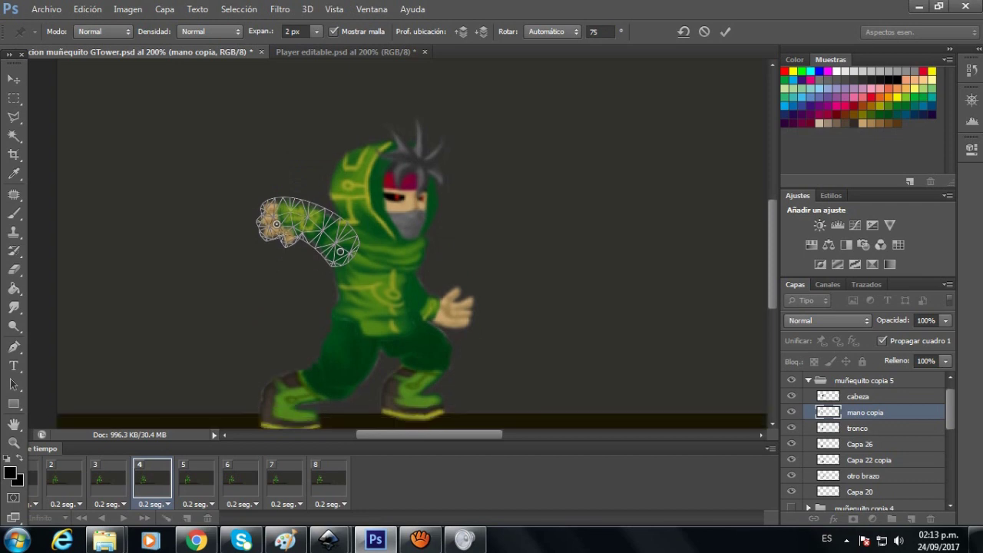
{"action": "key", "text": "v"}
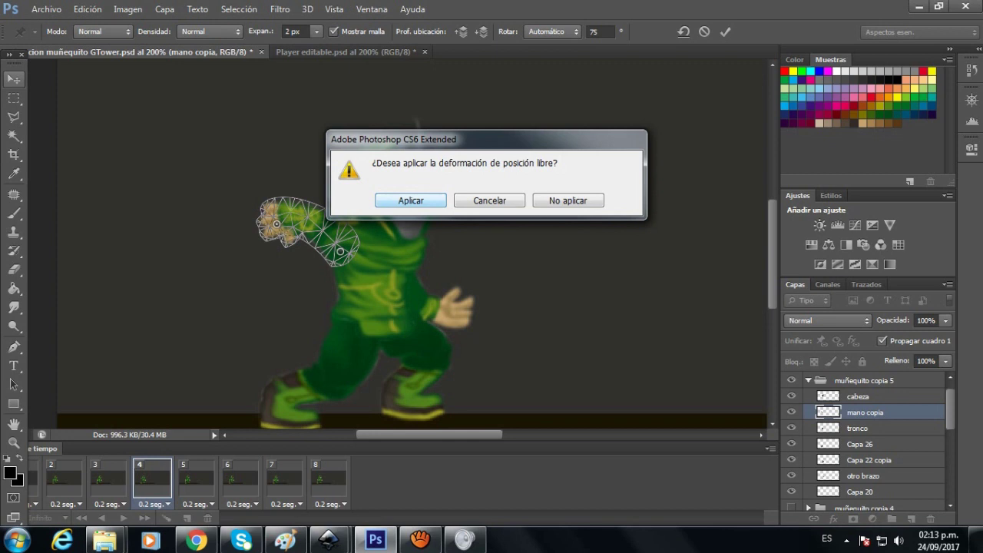
{"action": "key", "text": "Return"}
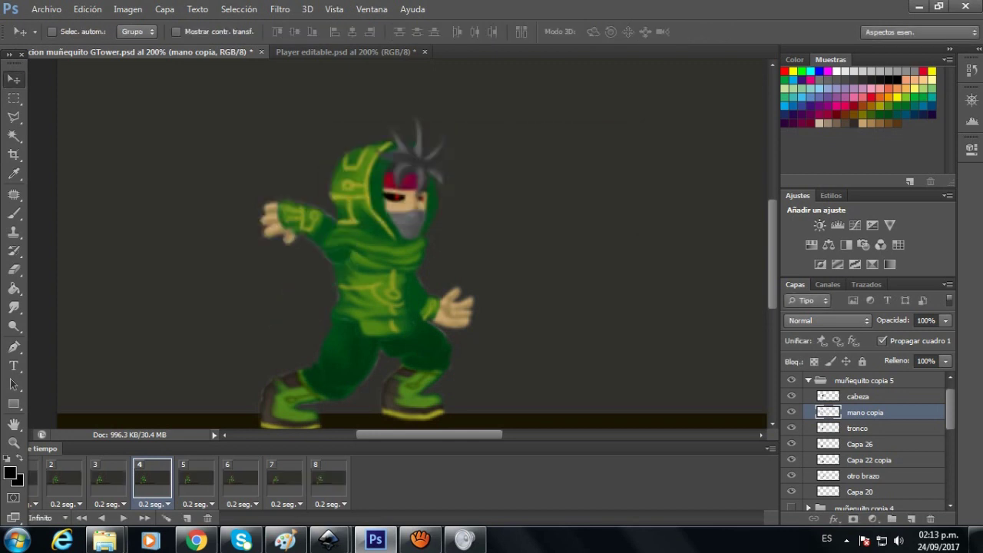
Step: Play the animation to preview the raised arm, stop it on frame 4, and undo the arm's Puppet Warp
{"action": "key", "text": "ctrl+minus"}
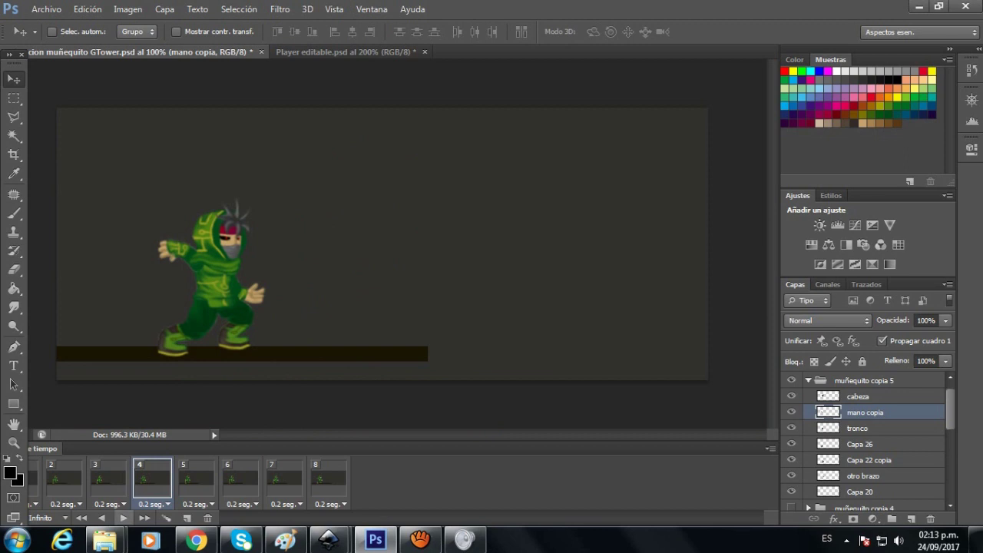
{"action": "key", "text": "space"}
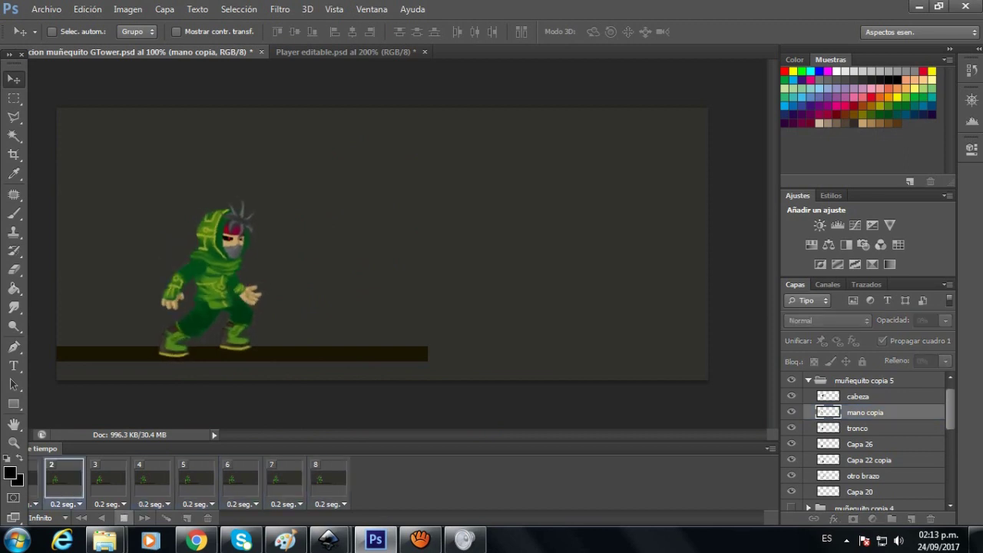
{"action": "left_click", "coordinate": [123, 518]}
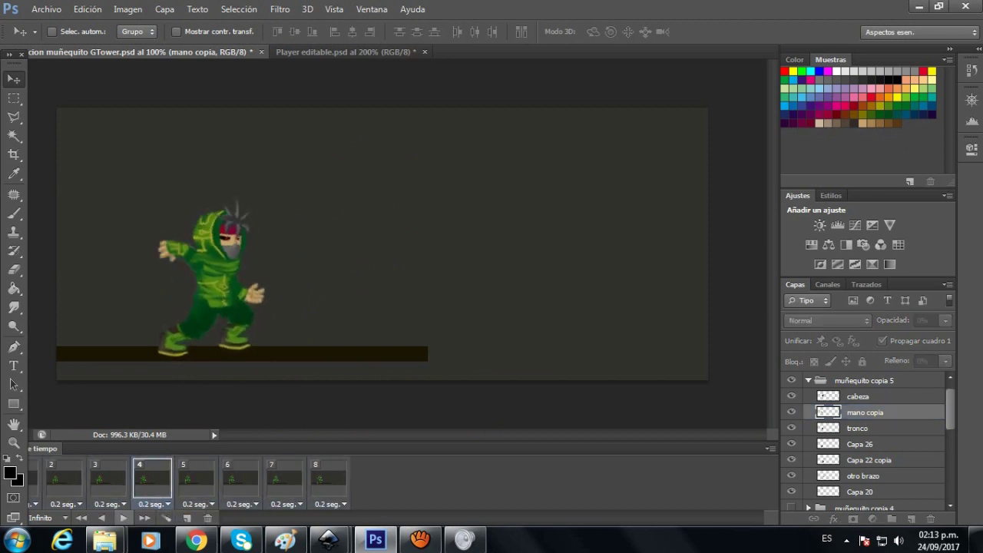
{"action": "key", "text": "ctrl+z"}
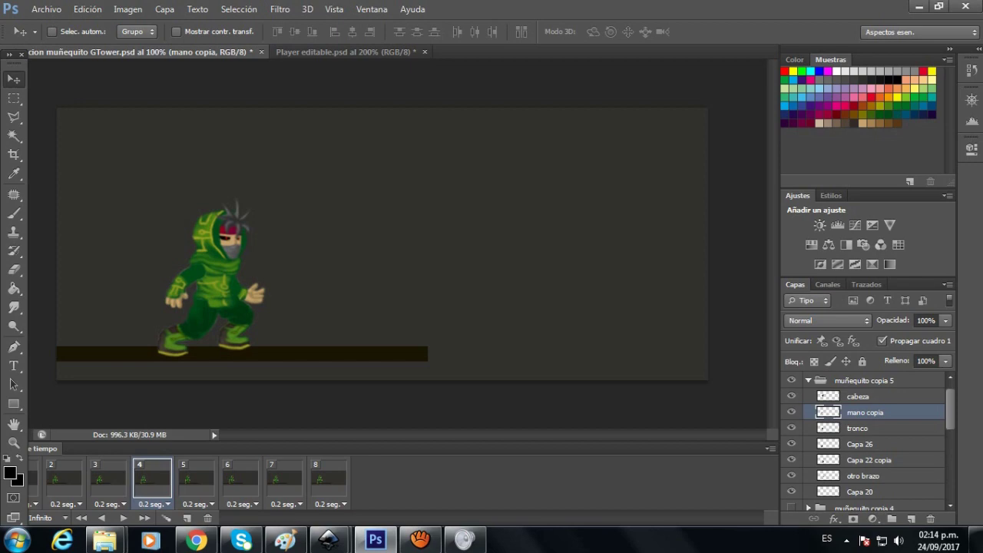
Step: Switch to "mini avatars personas.svg" in Inkscape and examine the large hooded mini avatar up close
{"action": "left_click", "coordinate": [329, 540]}
{"action": "left_click", "coordinate": [246, 457]}
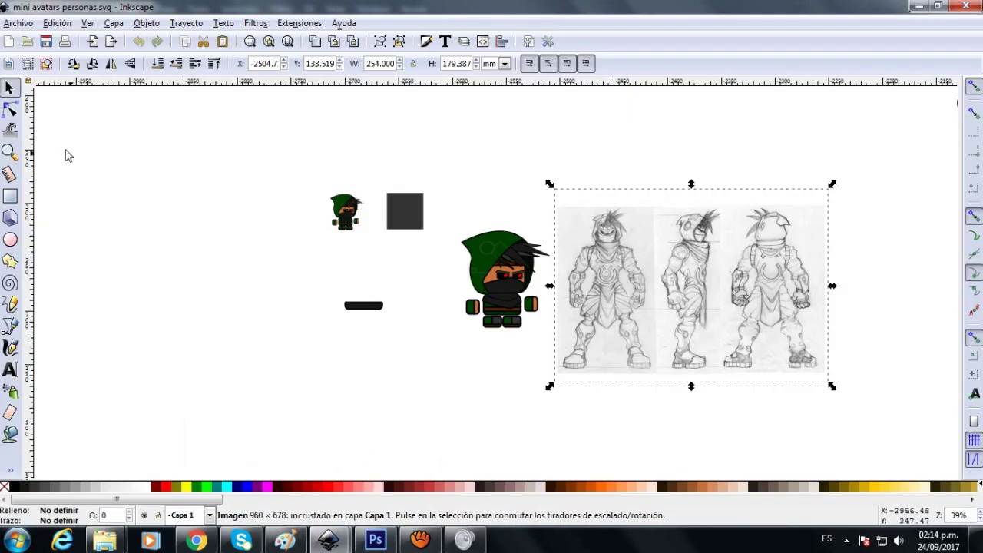
{"action": "left_click", "coordinate": [10, 152]}
{"action": "left_click_drag", "start_coordinate": [441, 203], "coordinate": [559, 361]}
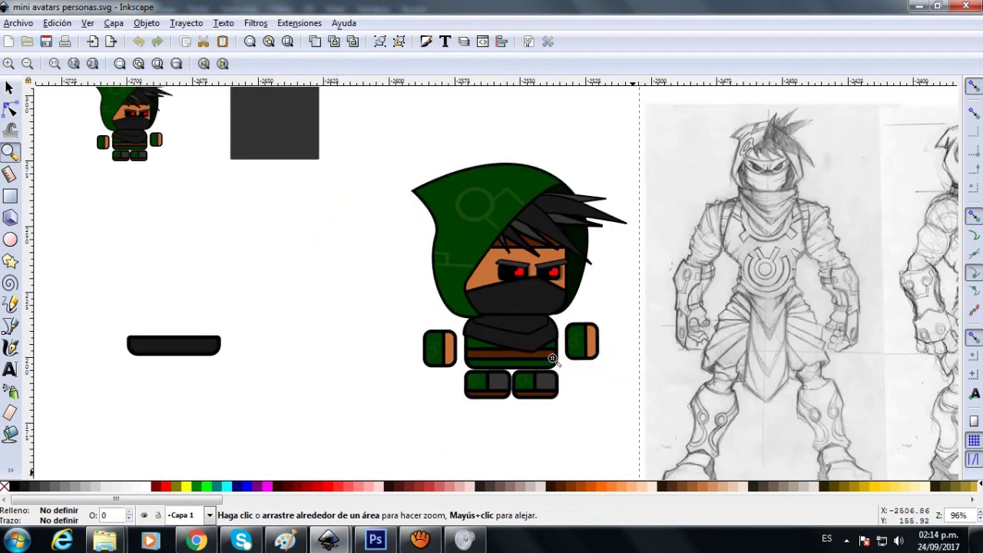
{"action": "left_click_drag", "start_coordinate": [386, 141], "coordinate": [650, 421]}
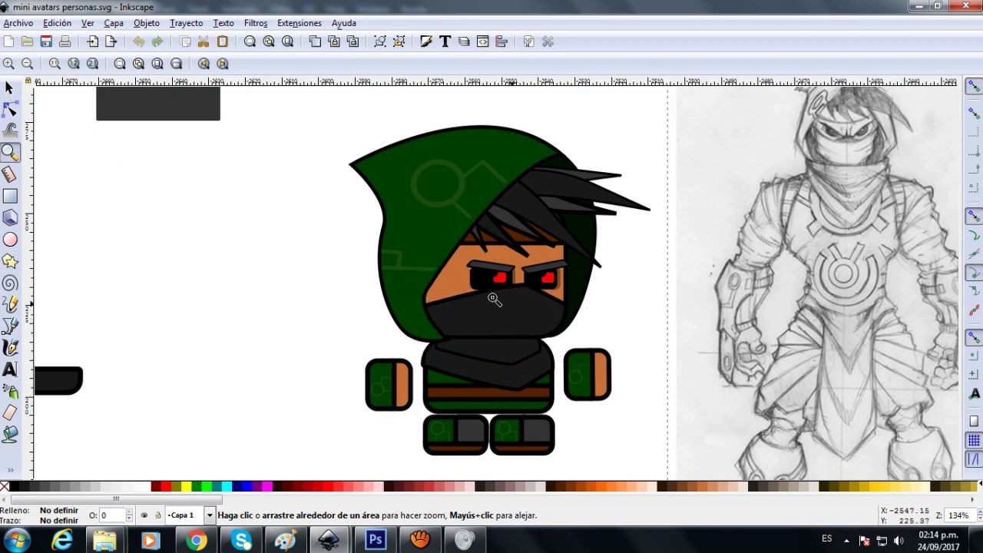
Step: Spread the large mini avatar's hooded head, torso, hands and feet apart so each body part stands separately
{"action": "key", "text": "s"}
{"action": "left_click", "coordinate": [123, 204]}
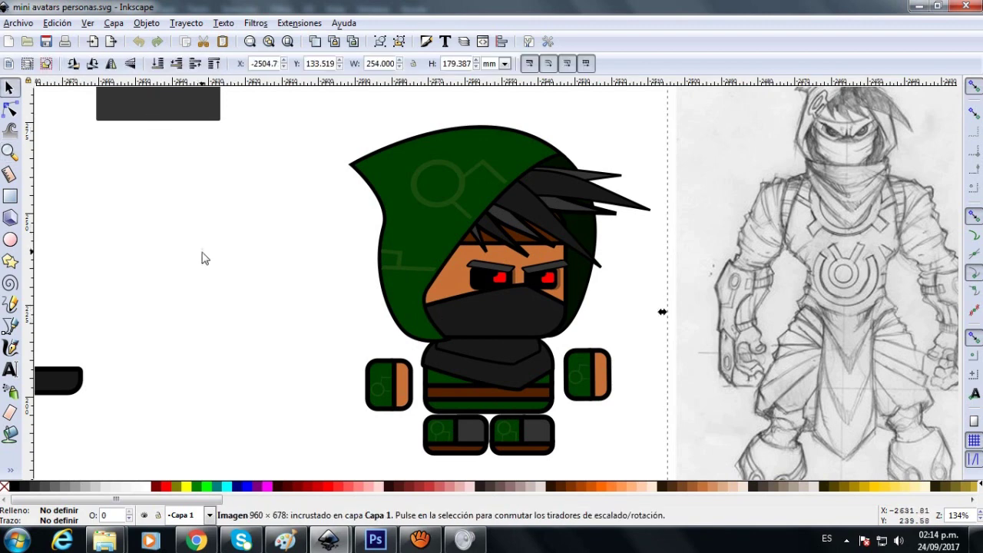
{"action": "left_click", "coordinate": [429, 212]}
{"action": "left_click_drag", "start_coordinate": [472, 311], "coordinate": [401, 264]}
{"action": "left_click_drag", "start_coordinate": [482, 369], "coordinate": [543, 296]}
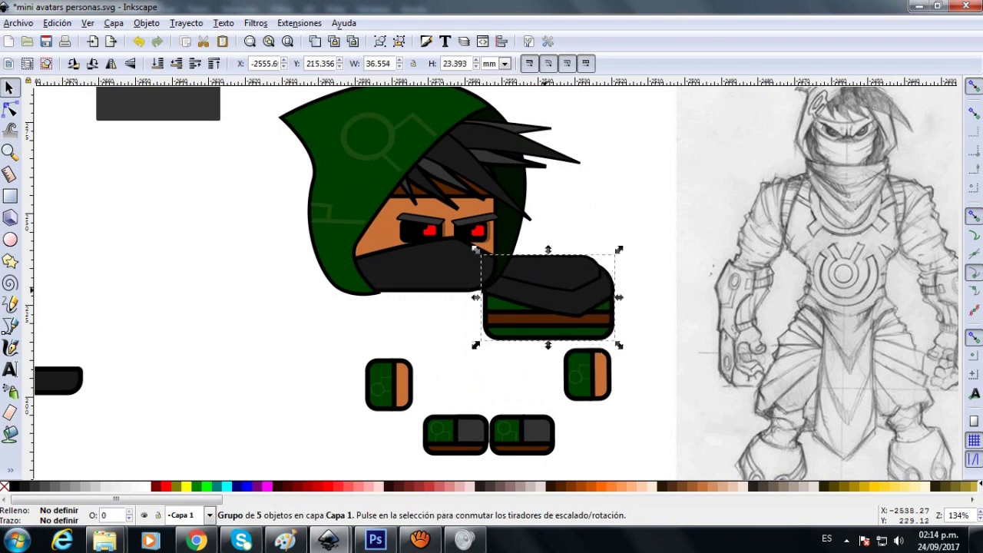
{"action": "left_click_drag", "start_coordinate": [391, 399], "coordinate": [350, 398]}
{"action": "left_click_drag", "start_coordinate": [455, 435], "coordinate": [404, 456]}
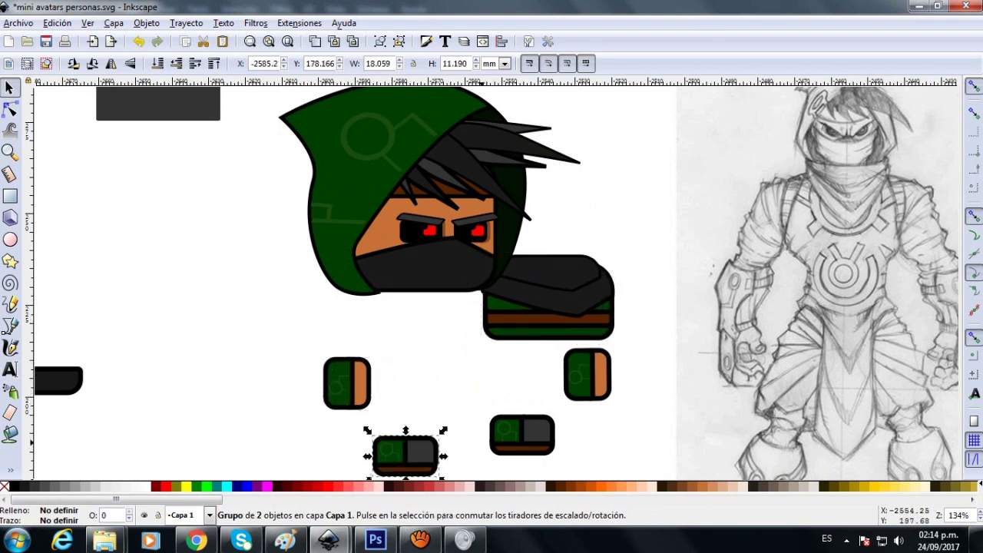
{"action": "left_click_drag", "start_coordinate": [522, 434], "coordinate": [550, 457]}
{"action": "left_click_drag", "start_coordinate": [588, 374], "coordinate": [608, 389]}
{"action": "left_click_drag", "start_coordinate": [549, 303], "coordinate": [488, 378]}
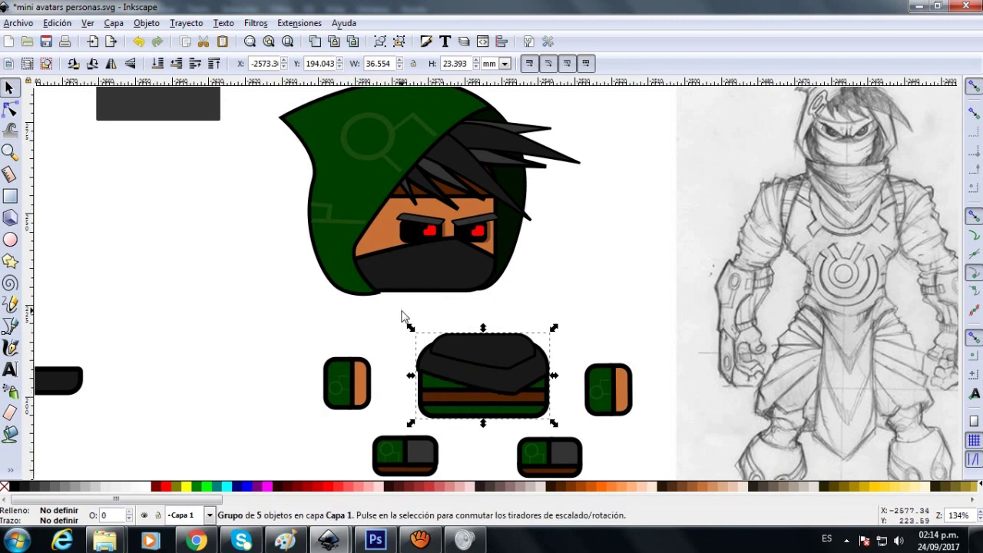
Step: Undo all the moves that separated the mini avatar's body parts
{"action": "key", "text": "ctrl+z"}
{"action": "key", "text": "ctrl+z"}
{"action": "key", "text": "ctrl+z"}
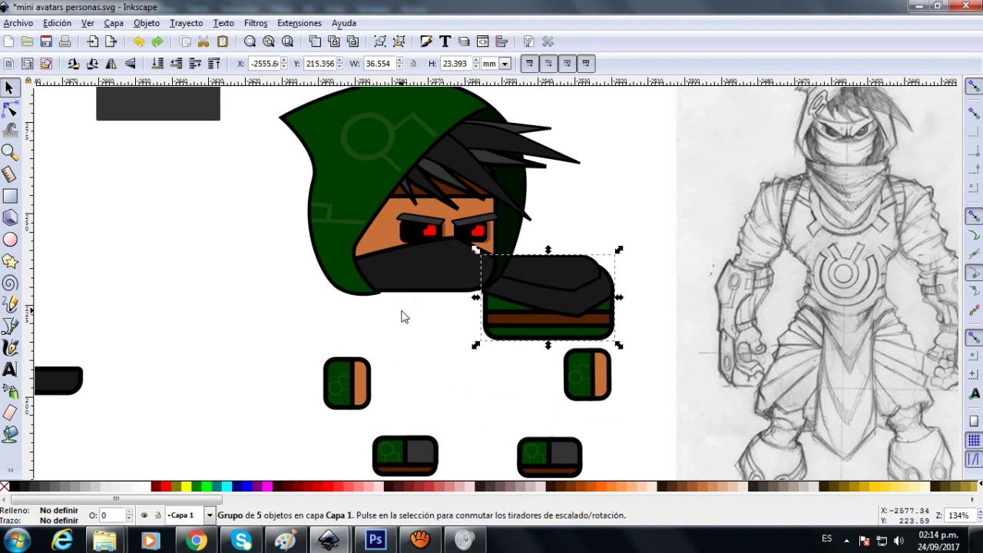
{"action": "key", "text": "ctrl+z"}
{"action": "key", "text": "ctrl+z"}
{"action": "key", "text": "ctrl+z"}
{"action": "key", "text": "ctrl+z"}
{"action": "key", "text": "ctrl+z"}
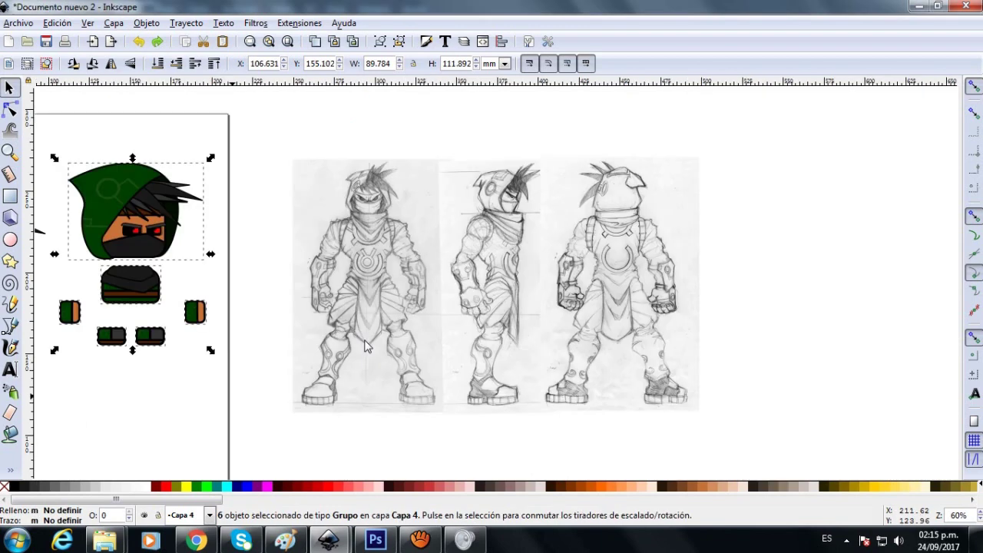
Step: Switch to the "Documento nuevo 2" drawing and shift the six separated avatar parts together slightly up toward the page's right edge
{"action": "left_click_drag", "start_coordinate": [289, 438], "coordinate": [93, 430]}
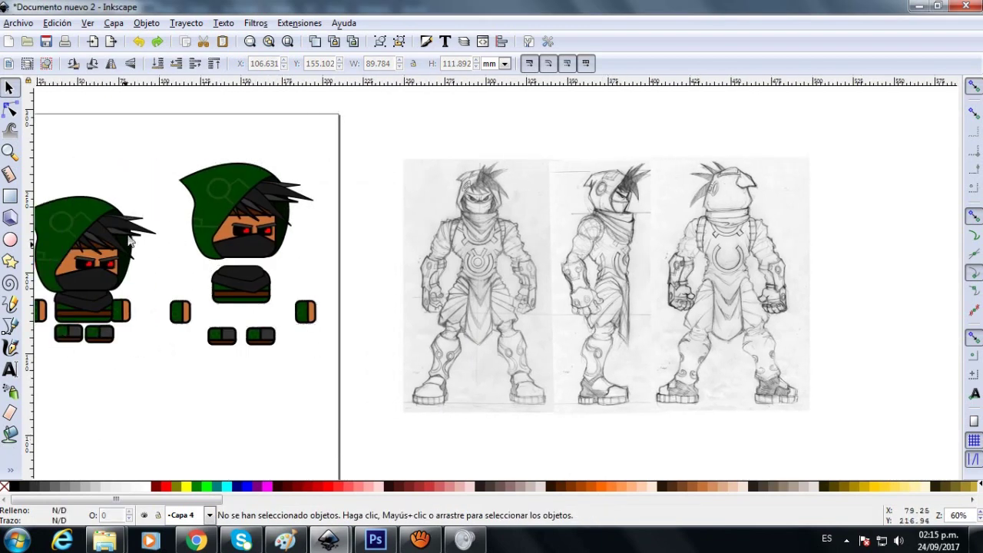
{"action": "left_click_drag", "start_coordinate": [158, 137], "coordinate": [367, 396]}
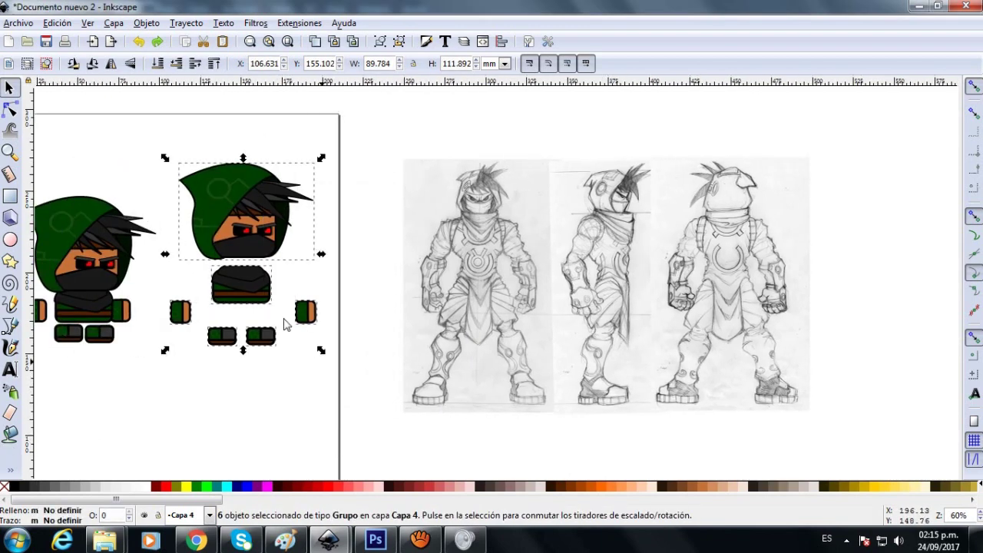
{"action": "left_click_drag", "start_coordinate": [234, 237], "coordinate": [260, 218]}
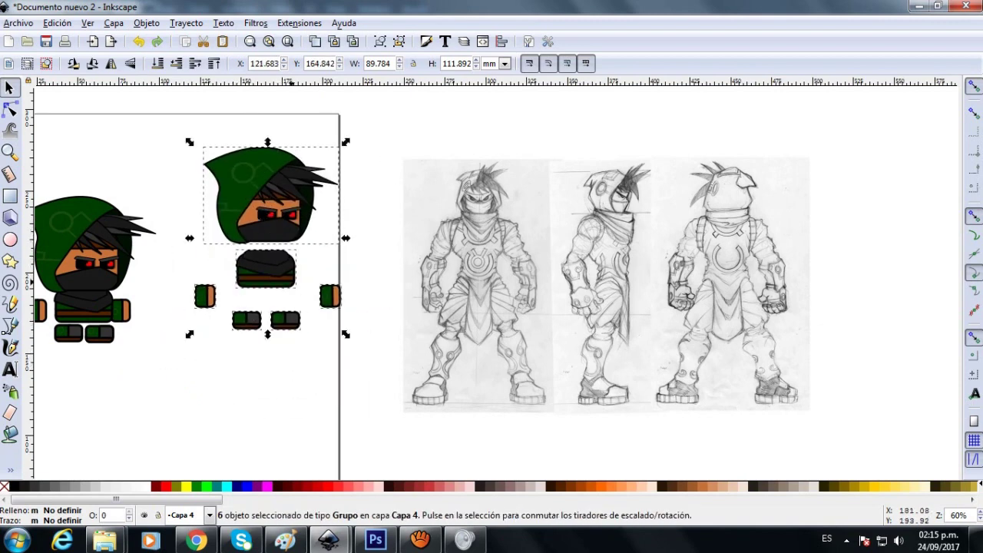
{"action": "left_click", "coordinate": [303, 382]}
{"action": "left_click_drag", "start_coordinate": [360, 115], "coordinate": [164, 377]}
{"action": "left_click", "coordinate": [280, 378]}
{"action": "left_click_drag", "start_coordinate": [362, 112], "coordinate": [176, 377]}
Step: Move the torso below the feet and line up one hand and both feet in a column above it
{"action": "left_click", "coordinate": [288, 299]}
{"action": "left_click_drag", "start_coordinate": [271, 266], "coordinate": [275, 367]}
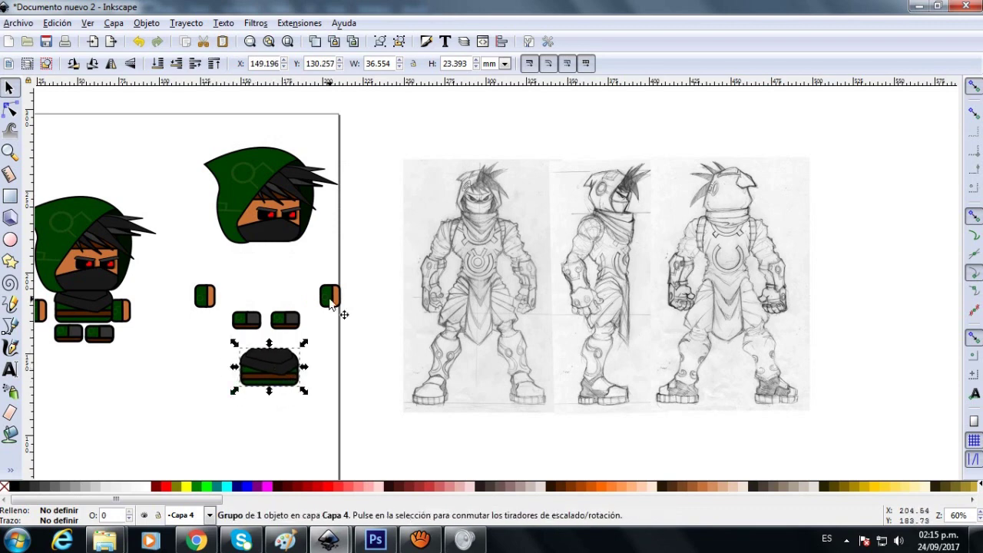
{"action": "left_click_drag", "start_coordinate": [214, 299], "coordinate": [286, 282]}
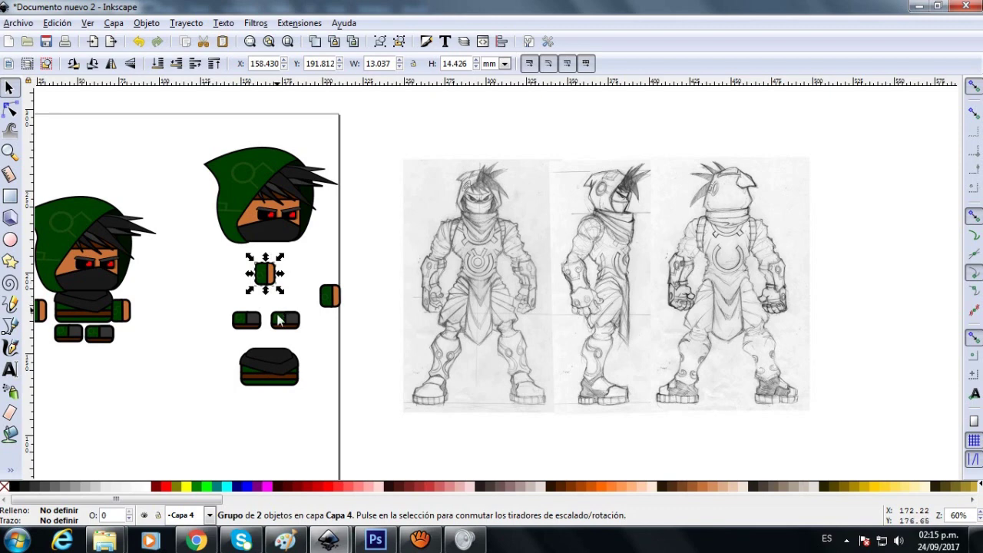
{"action": "left_click_drag", "start_coordinate": [247, 320], "coordinate": [264, 331]}
{"action": "left_click", "coordinate": [271, 295]}
{"action": "left_click_drag", "start_coordinate": [262, 296], "coordinate": [262, 310]}
Step: Place the remaining hand above the first one and set the hooded head at the head of the column
{"action": "left_click_drag", "start_coordinate": [329, 291], "coordinate": [302, 271]}
{"action": "left_click_drag", "start_coordinate": [278, 218], "coordinate": [289, 162]}
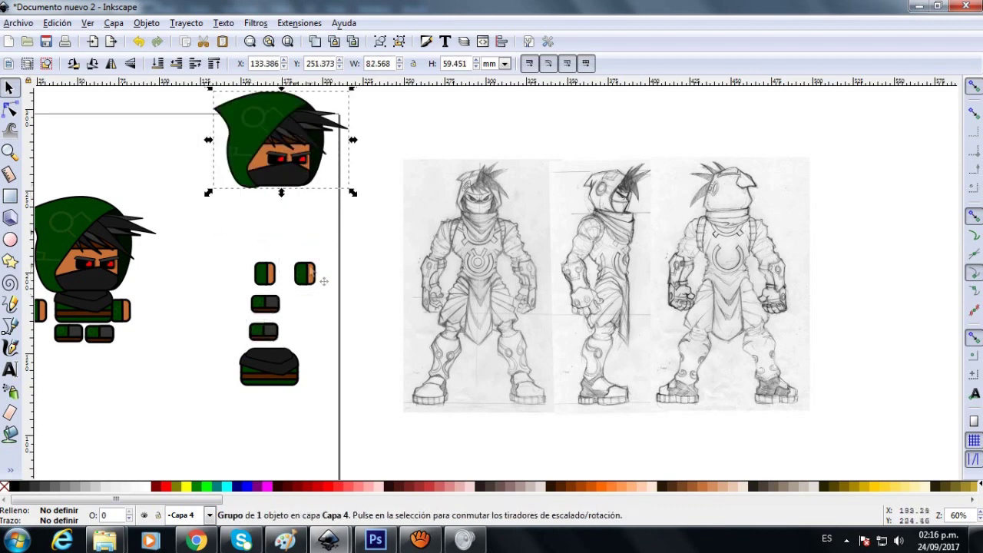
{"action": "left_click_drag", "start_coordinate": [303, 273], "coordinate": [262, 237]}
{"action": "left_click_drag", "start_coordinate": [274, 160], "coordinate": [271, 184]}
Step: Select all six stacked avatar parts and open the PNG export settings for the selection
{"action": "left_click", "coordinate": [180, 108]}
{"action": "left_click_drag", "start_coordinate": [180, 107], "coordinate": [387, 443]}
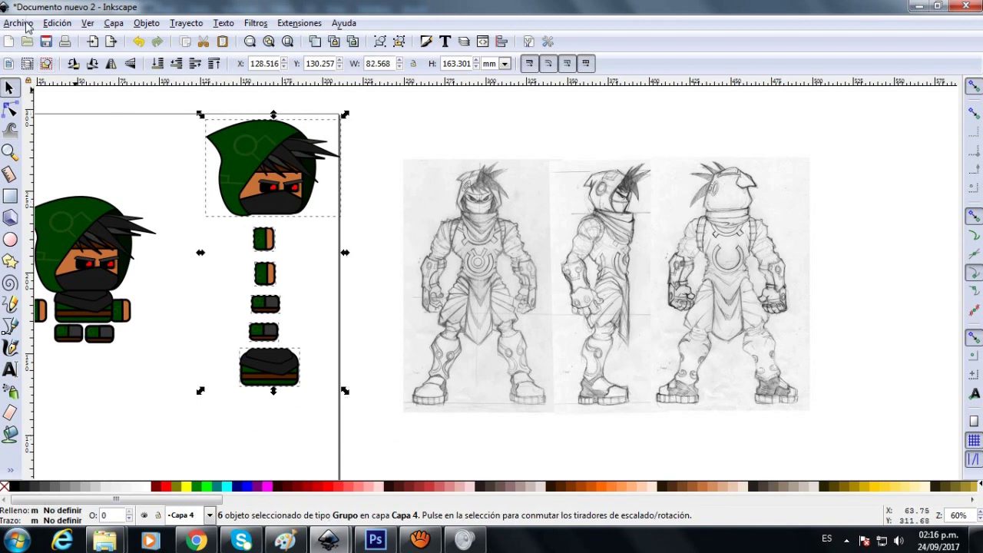
{"action": "left_click", "coordinate": [23, 23]}
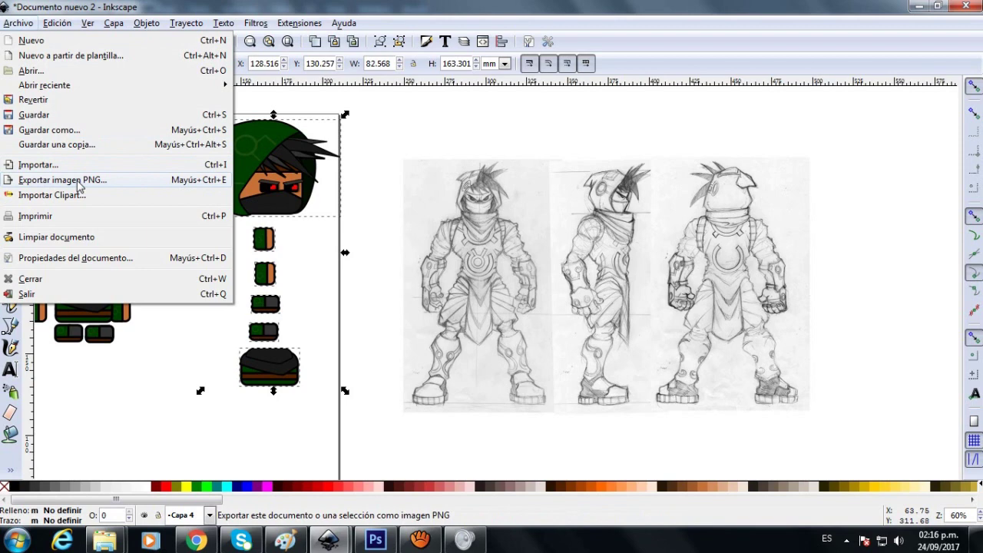
{"action": "left_click", "coordinate": [79, 181]}
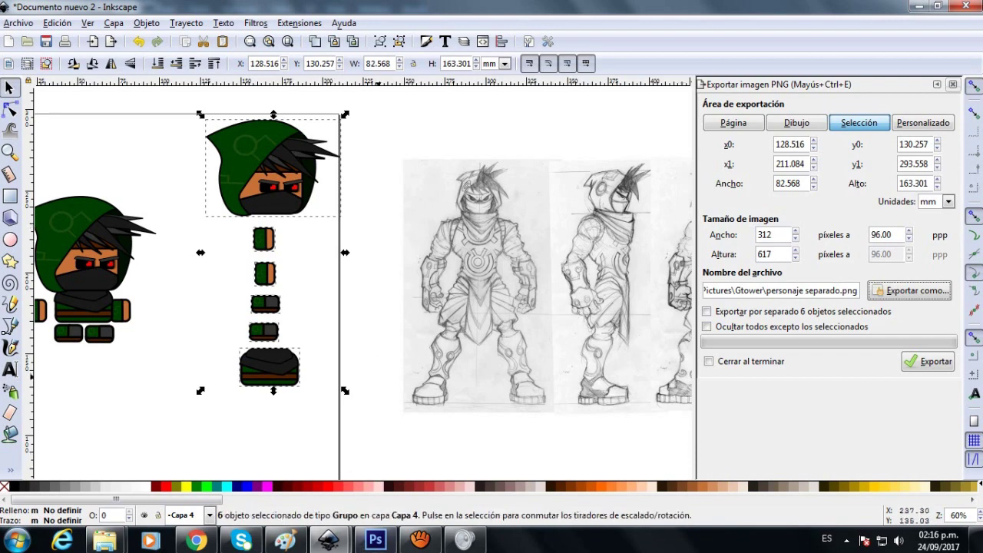
Step: Move the three-view sketch image slightly up and left, and close the PNG export settings
{"action": "left_click", "coordinate": [368, 294]}
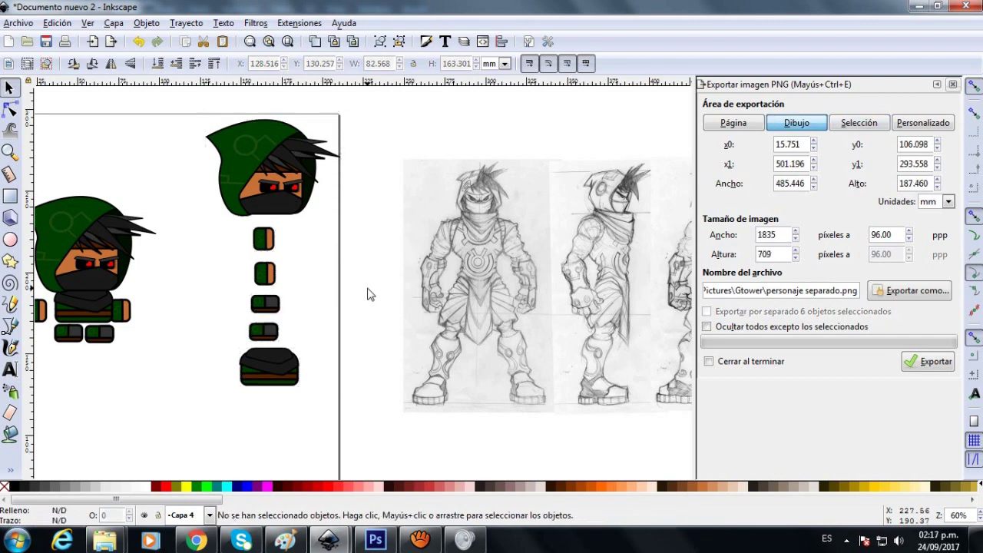
{"action": "left_click", "coordinate": [492, 258]}
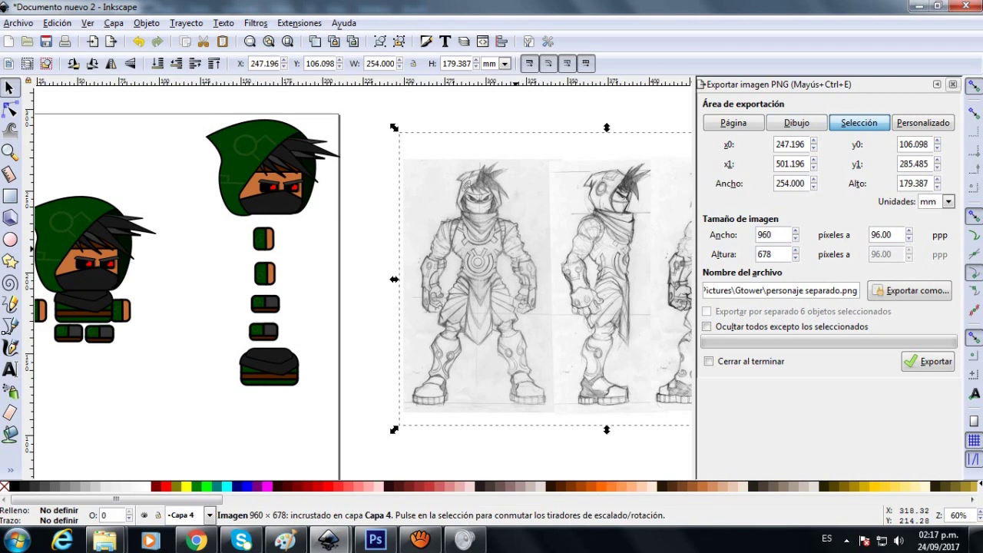
{"action": "mouse_move", "coordinate": [506, 254]}
{"action": "left_mouse_down"}
{"action": "mouse_move", "coordinate": [461, 228]}
{"action": "mouse_move", "coordinate": [495, 237]}
{"action": "left_mouse_up"}
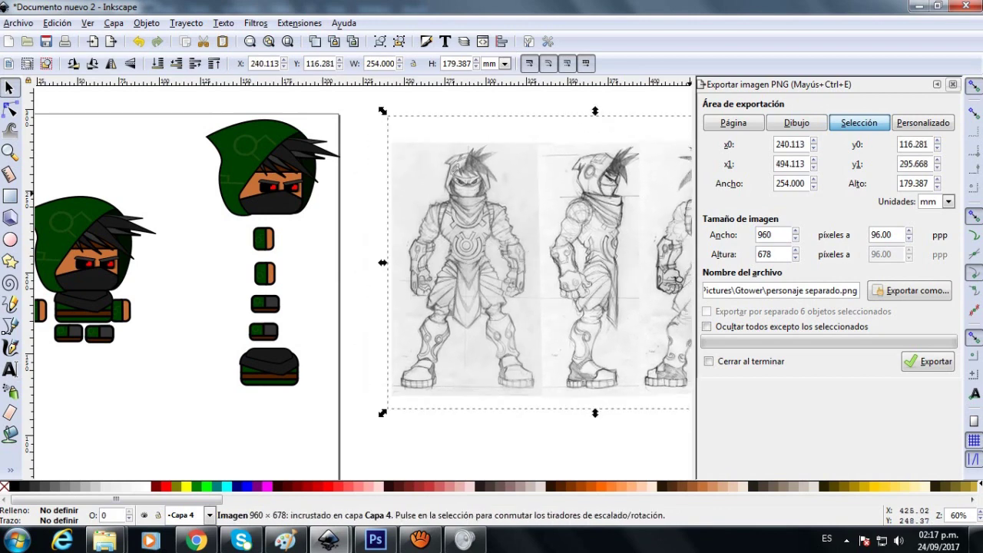
{"action": "left_click", "coordinate": [953, 84]}
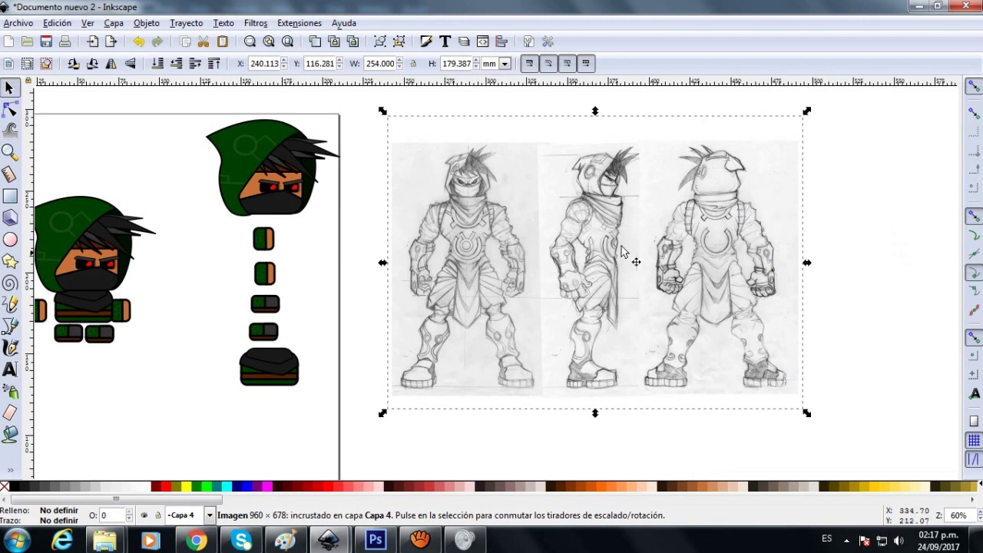
{"action": "left_click", "coordinate": [714, 451]}
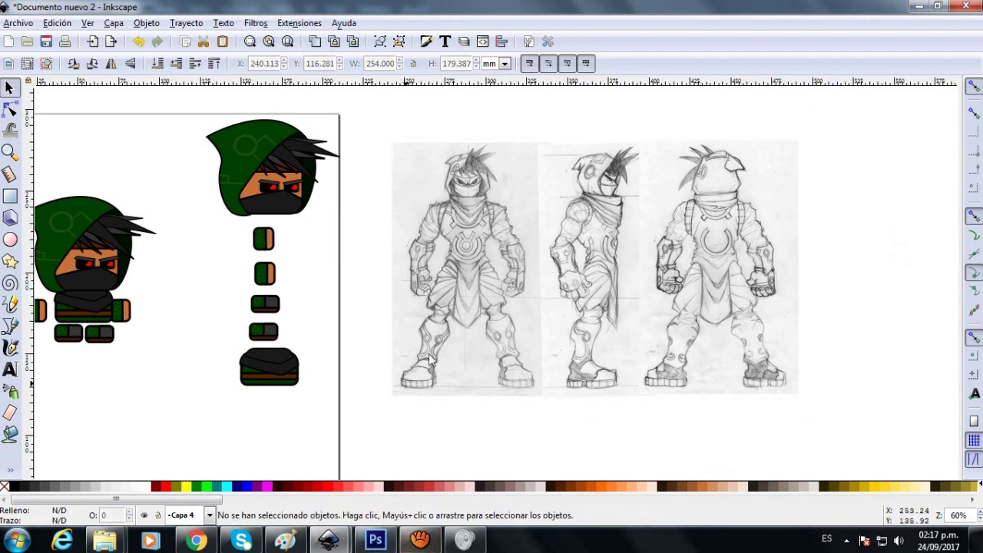
Step: Switch to Photoshop and open "personaje separado.png" from the Gtower folder
{"action": "left_click", "coordinate": [374, 544]}
{"action": "left_click", "coordinate": [46, 9]}
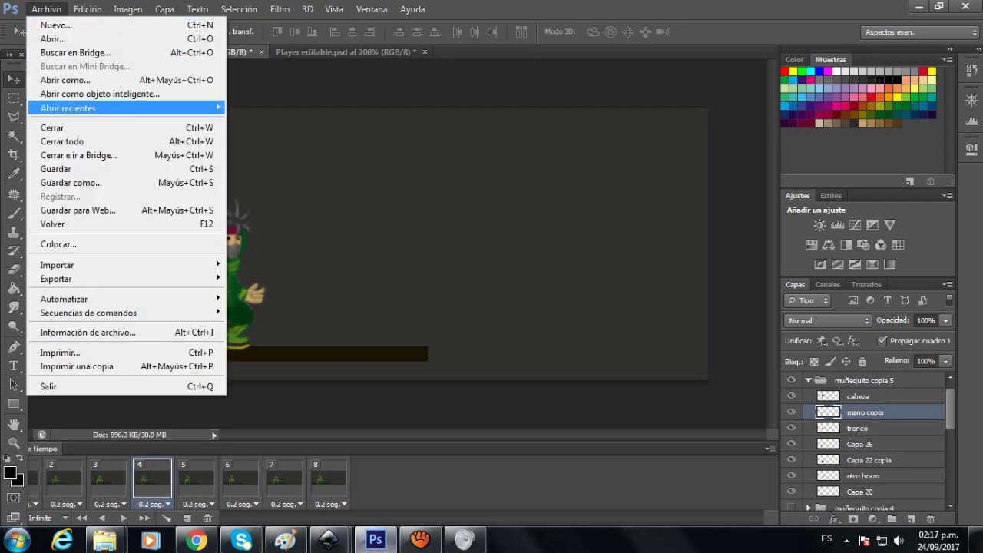
{"action": "left_click", "coordinate": [46, 9]}
{"action": "left_click", "coordinate": [46, 9]}
{"action": "key", "text": "Down"}
{"action": "key", "text": "Down"}
{"action": "key", "text": "Up"}
{"action": "key", "text": "Up"}
{"action": "key", "text": "Up"}
{"action": "key", "text": "Up"}
{"action": "key", "text": "Up"}
{"action": "key", "text": "Up"}
{"action": "key", "text": "Up"}
{"action": "key", "text": "Return"}
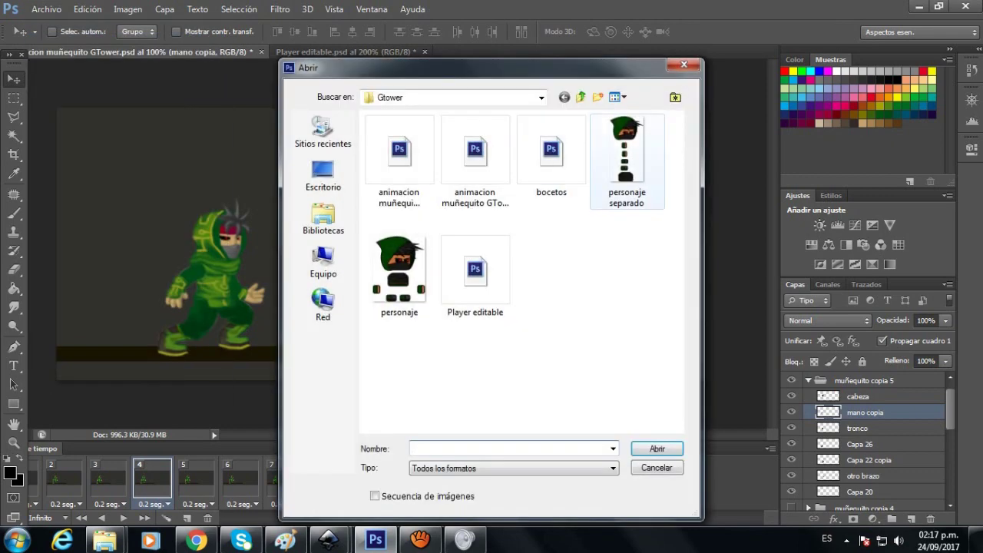
{"action": "left_click", "coordinate": [626, 161]}
{"action": "left_click", "coordinate": [655, 446]}
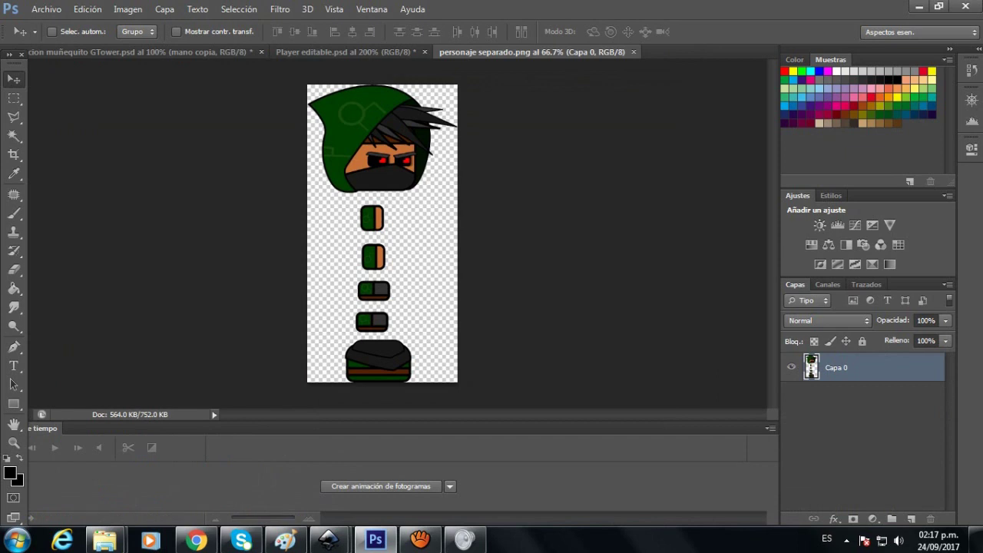
Step: Cut the hooded head onto its own layer named "cabeza" and move it back above the other parts
{"action": "key", "text": "m"}
{"action": "left_click_drag", "start_coordinate": [458, 85], "coordinate": [185, 196]}
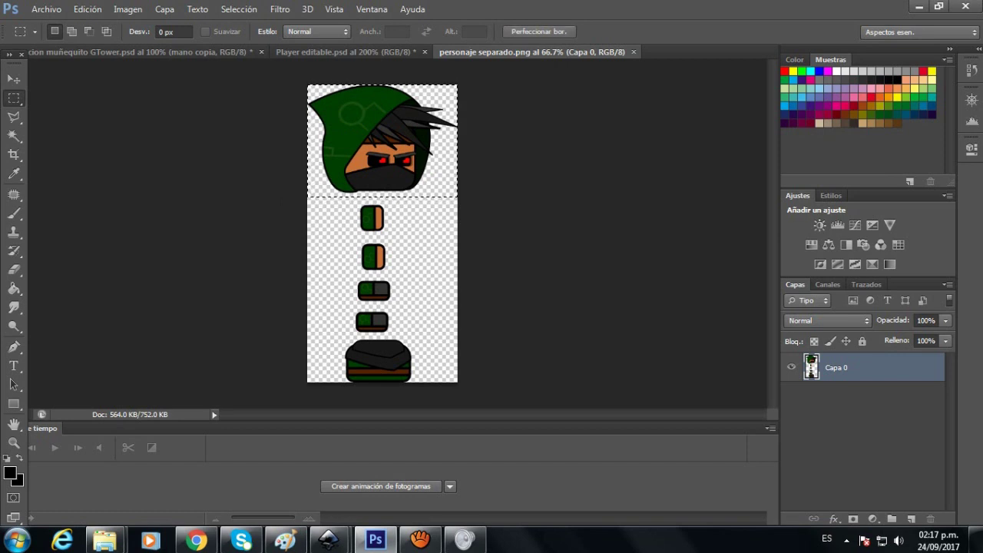
{"action": "key", "text": "ctrl+x"}
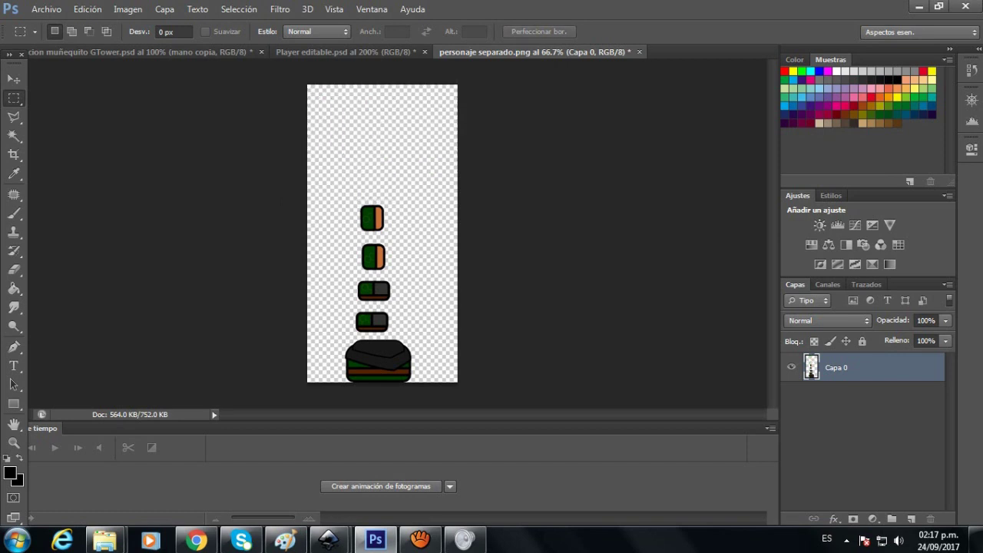
{"action": "key", "text": "ctrl+v"}
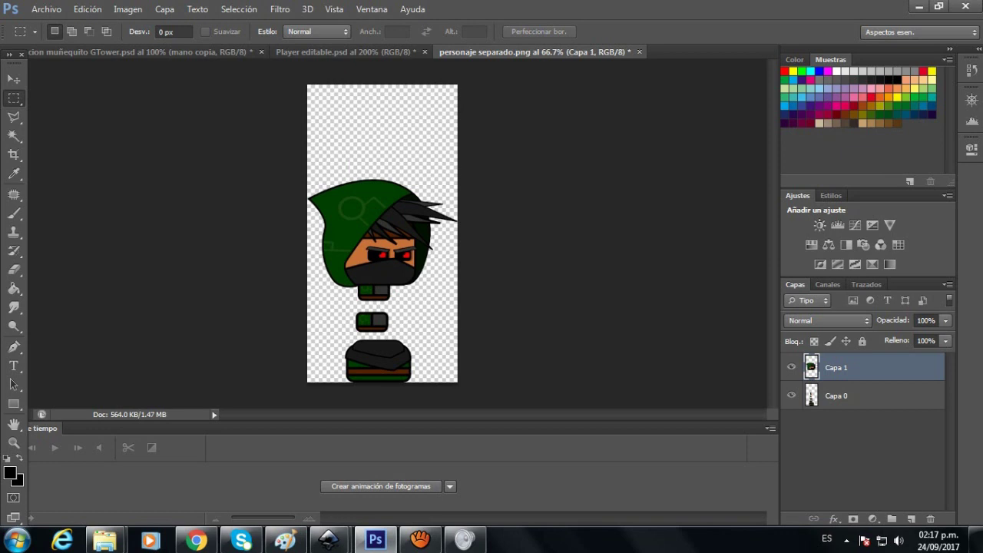
{"action": "double_click", "coordinate": [837, 368]}
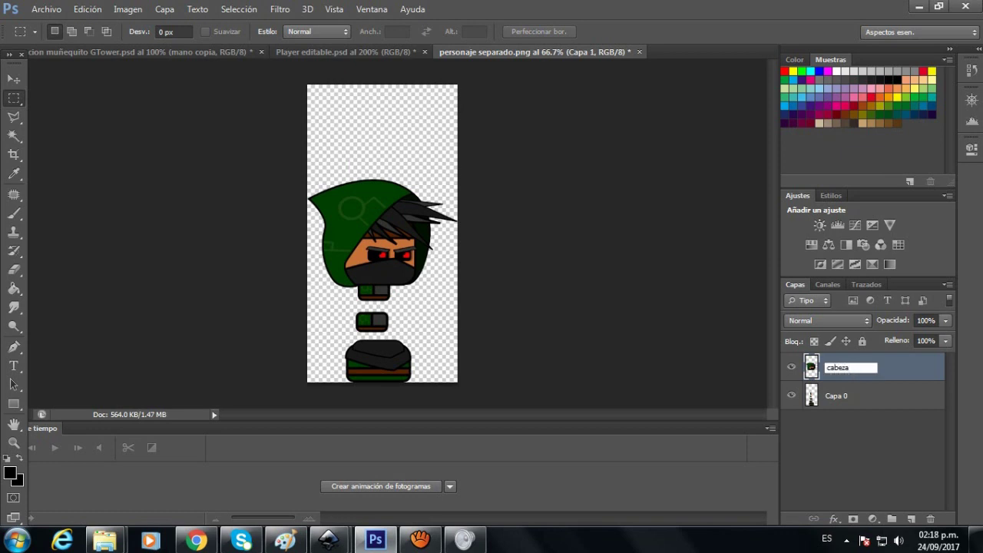
{"action": "key", "text": "Return"}
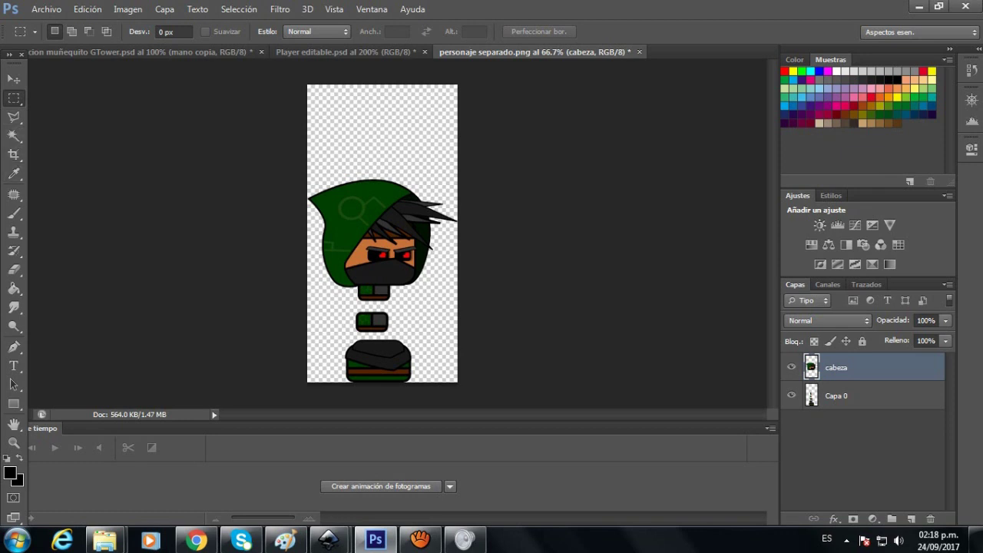
{"action": "left_click", "coordinate": [14, 80]}
{"action": "left_click_drag", "start_coordinate": [375, 189], "coordinate": [382, 106]}
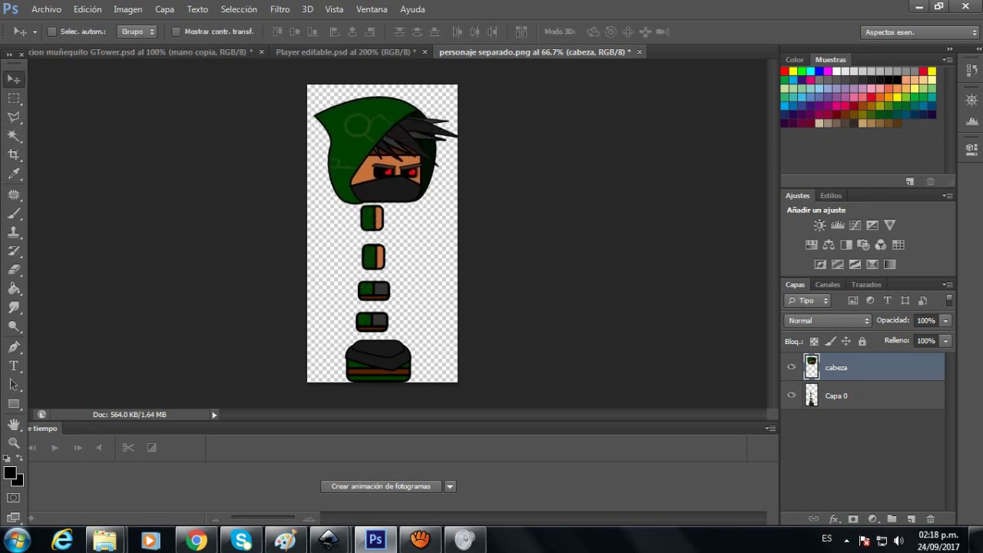
Step: Cut the upper hand out of the "Capa 0" layer onto its own layer and place it just under the head's front side
{"action": "left_click", "coordinate": [861, 396]}
{"action": "key", "text": "m"}
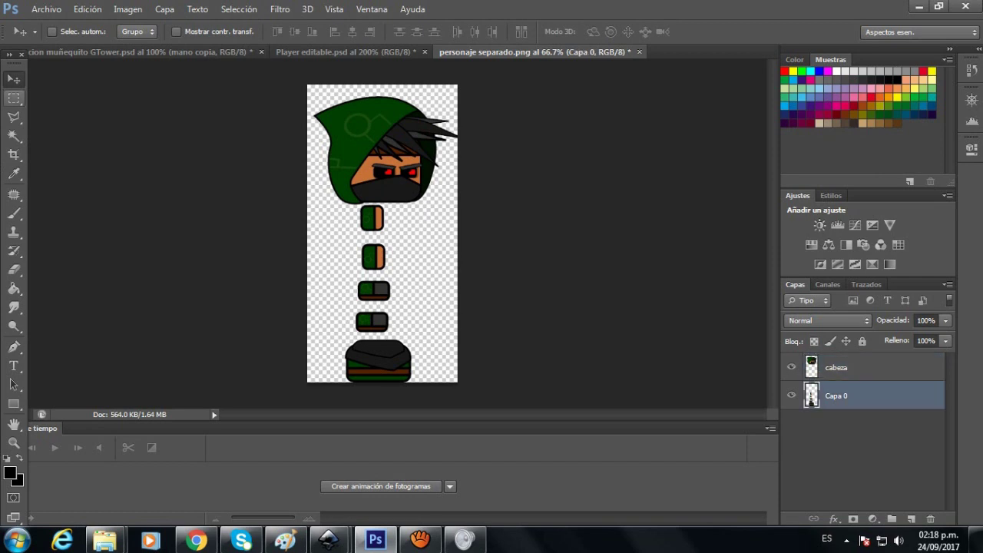
{"action": "left_click_drag", "start_coordinate": [476, 176], "coordinate": [303, 237]}
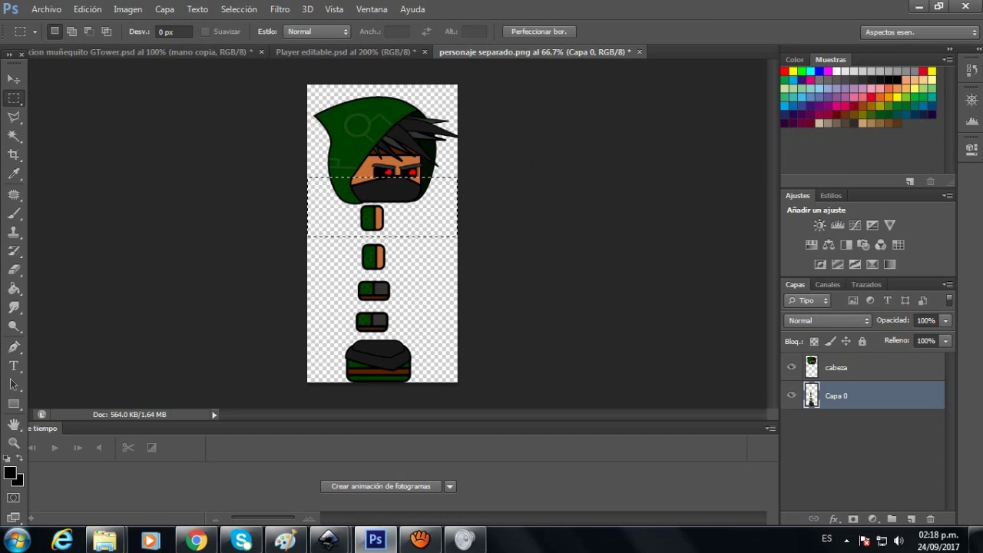
{"action": "key", "text": "ctrl+x"}
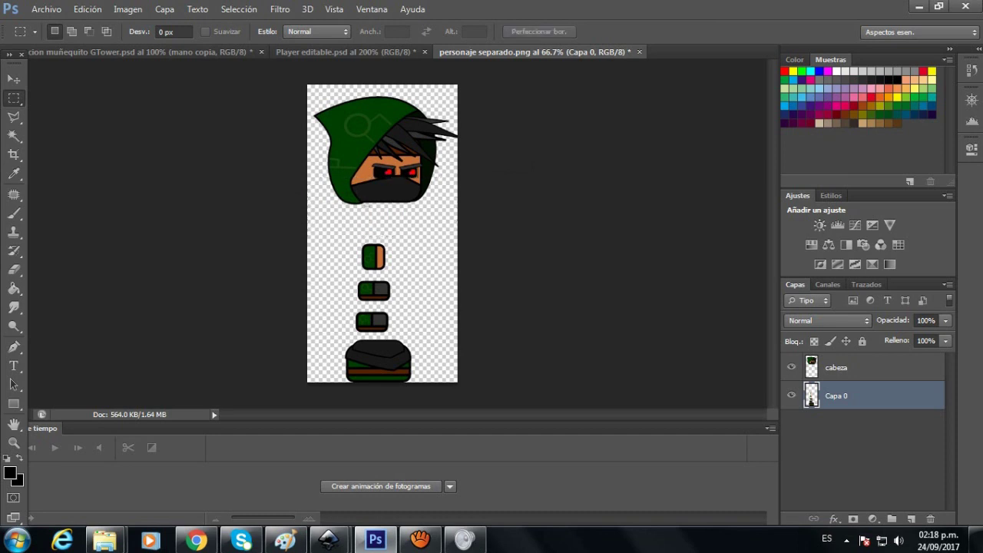
{"action": "key", "text": "ctrl+v"}
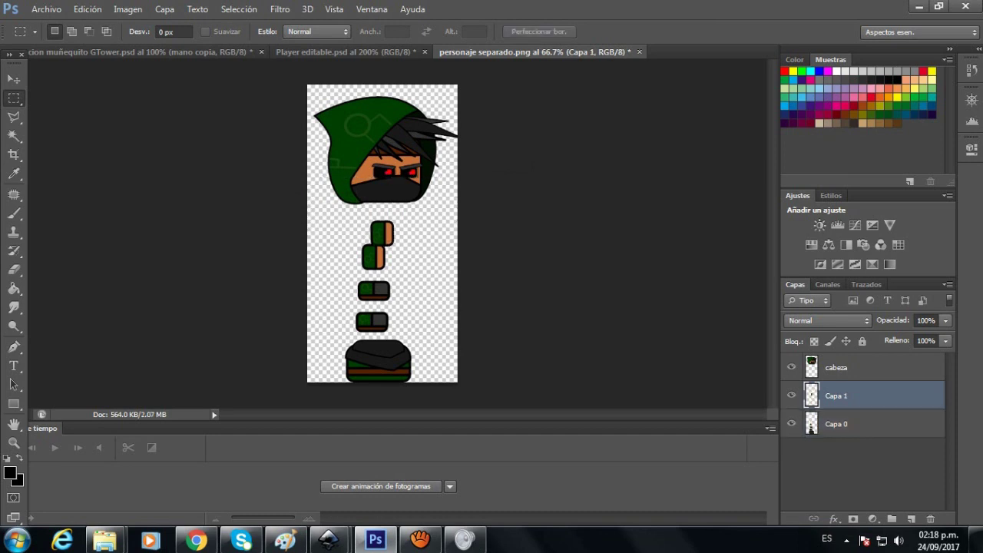
{"action": "key", "text": "v"}
{"action": "left_click_drag", "start_coordinate": [382, 234], "coordinate": [411, 219]}
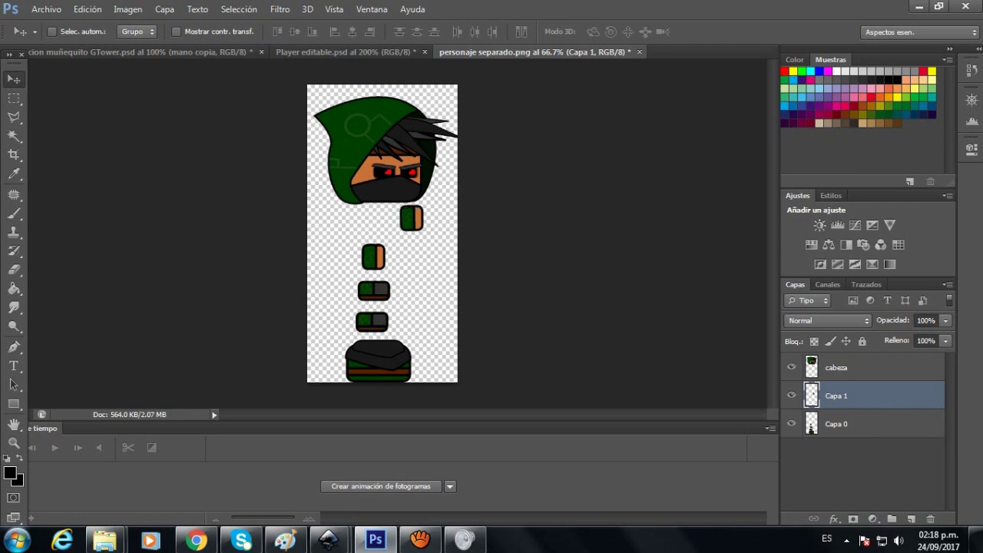
Step: Rename the new hand layer as "mano" and duplicate it as "mano copia"
{"action": "double_click", "coordinate": [837, 396]}
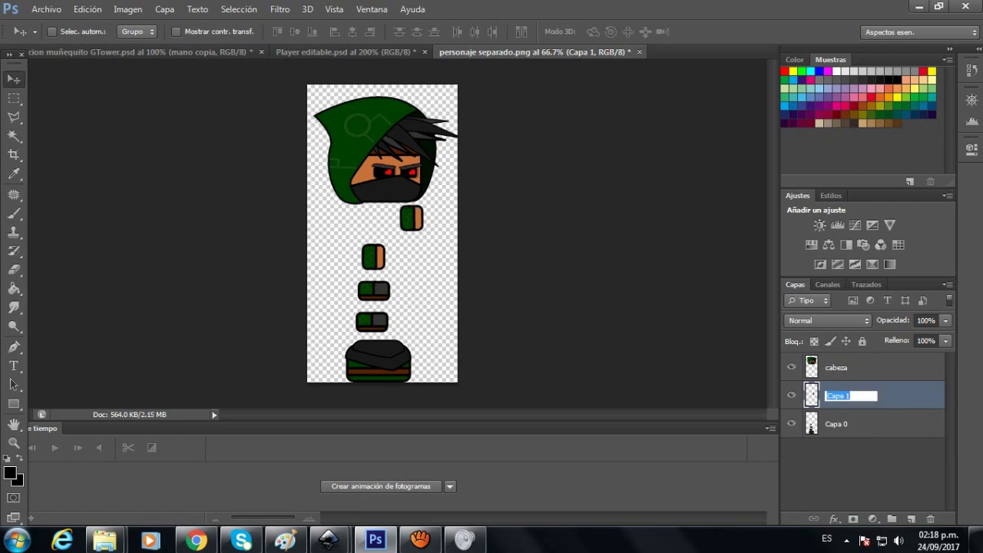
{"action": "type", "text": "mano"}
{"action": "key", "text": "Return"}
{"action": "right_click", "coordinate": [854, 396]}
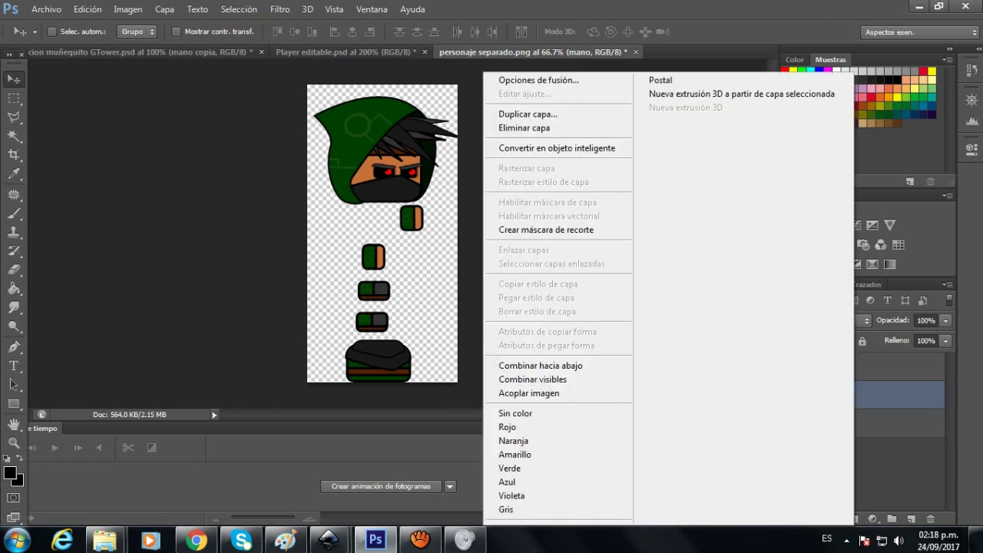
{"action": "left_click", "coordinate": [528, 114]}
{"action": "left_click", "coordinate": [620, 161]}
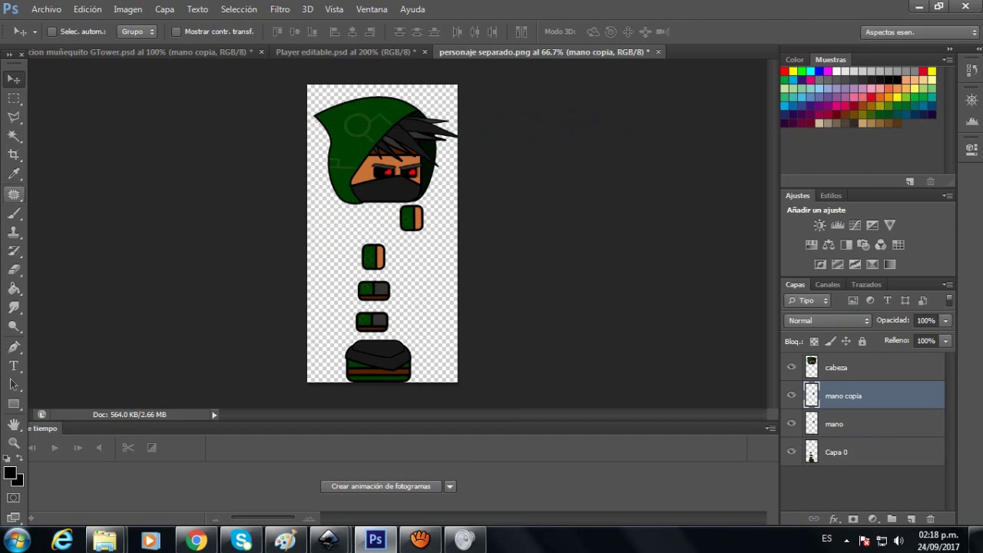
Step: Cut the upper foot out of the "Capa 0" layer and paste it onto its own layer
{"action": "left_click", "coordinate": [14, 99]}
{"action": "left_click_drag", "start_coordinate": [310, 275], "coordinate": [426, 305]}
{"action": "key", "text": "ctrl+x"}
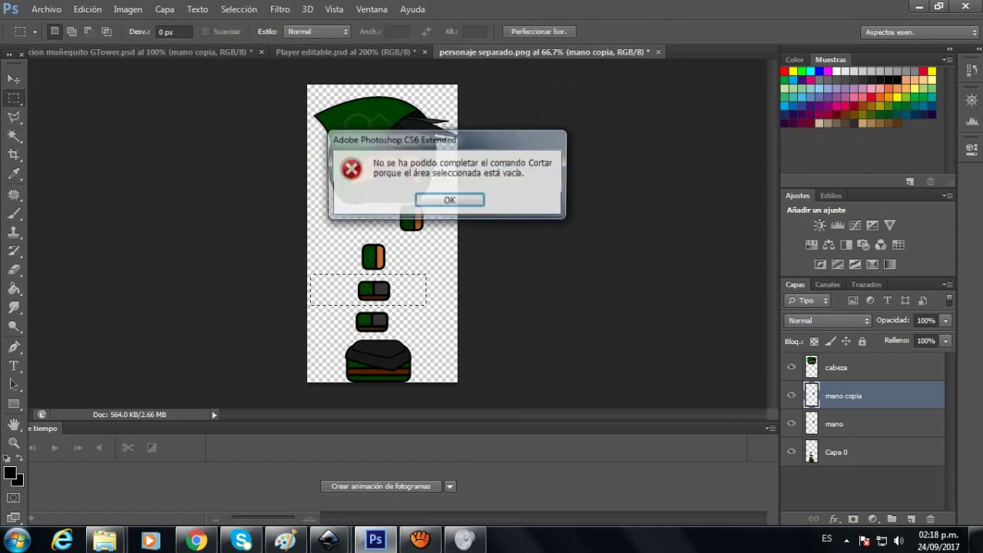
{"action": "left_click", "coordinate": [448, 199]}
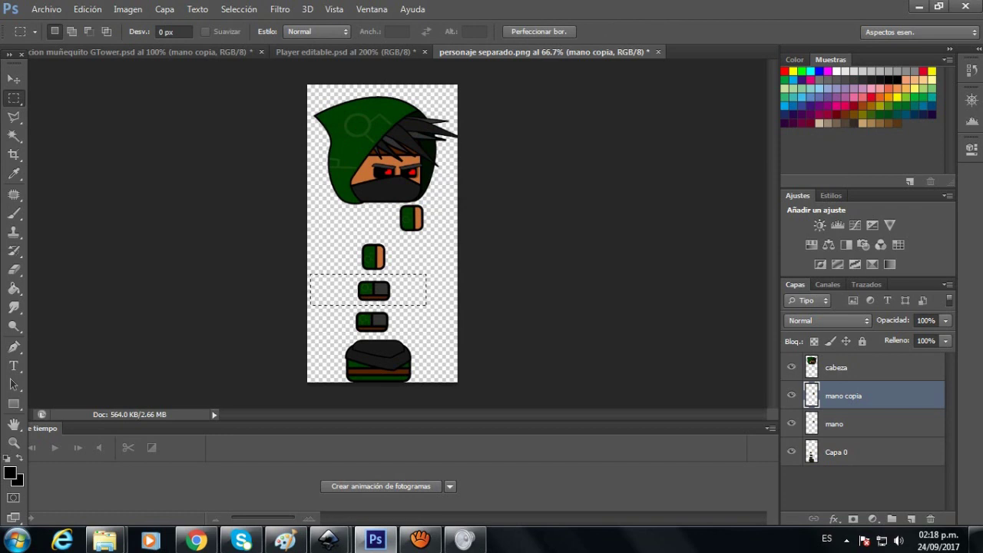
{"action": "left_click", "coordinate": [864, 452]}
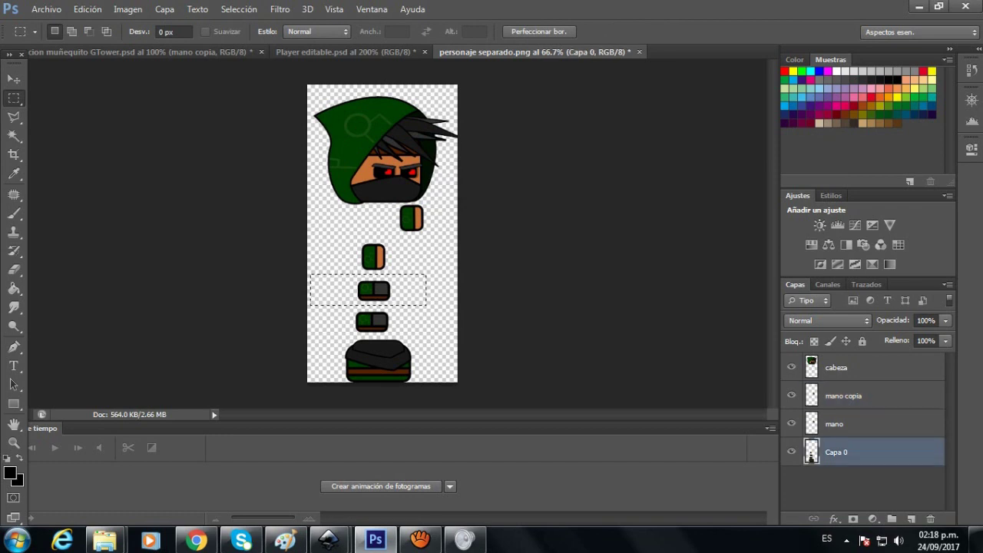
{"action": "key", "text": "ctrl+x"}
{"action": "key", "text": "ctrl+v"}
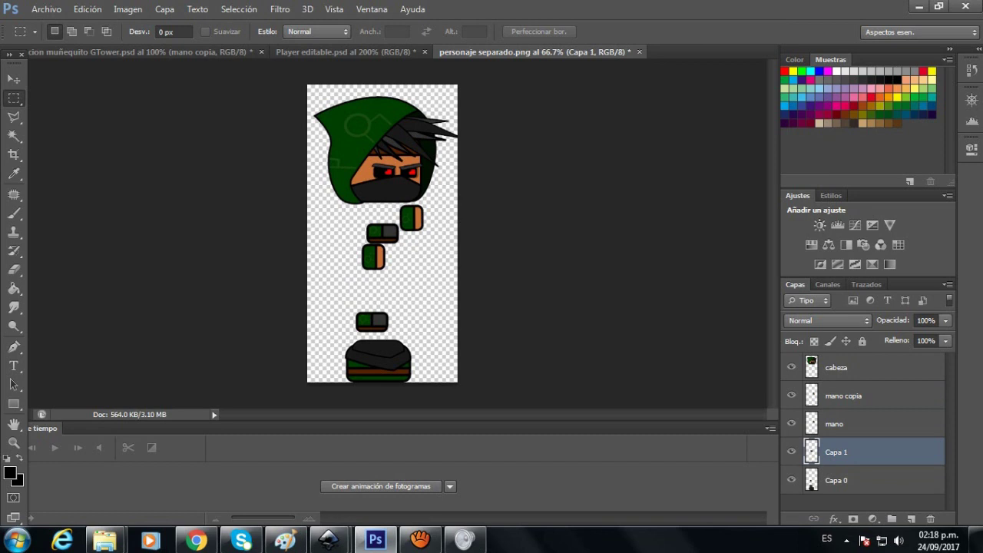
Step: Rename the pasted foot layer as "pie" and duplicate it as "pie copia"
{"action": "double_click", "coordinate": [836, 452]}
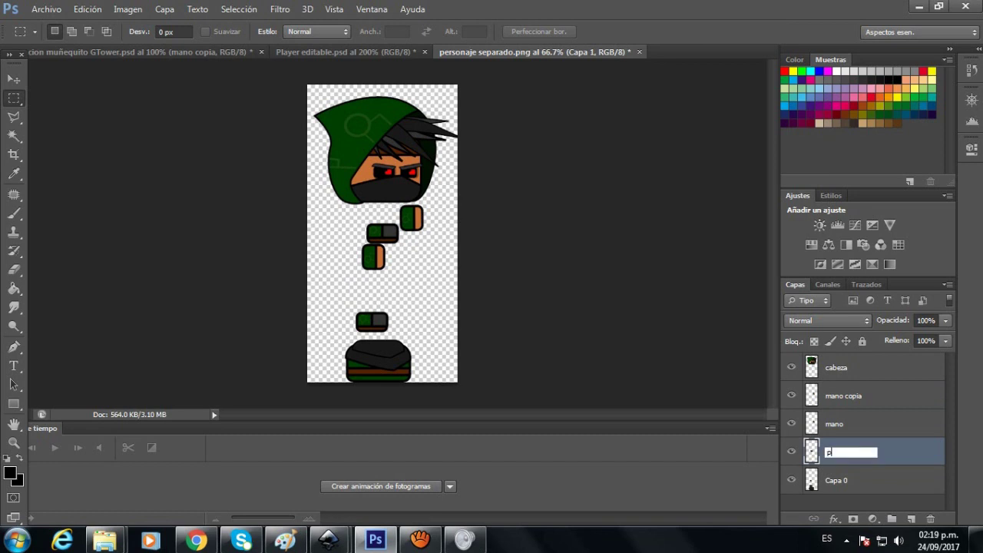
{"action": "key", "text": "Return"}
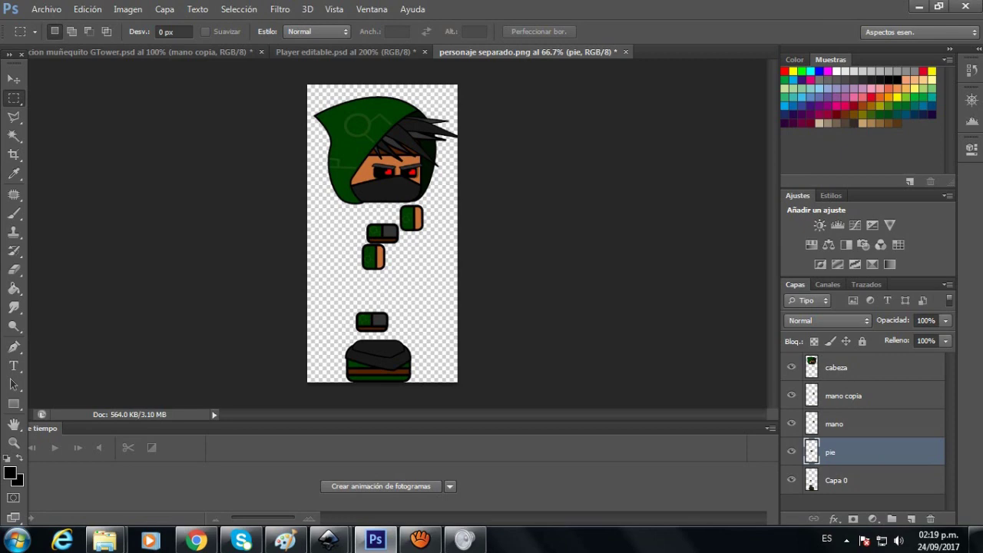
{"action": "right_click", "coordinate": [838, 451]}
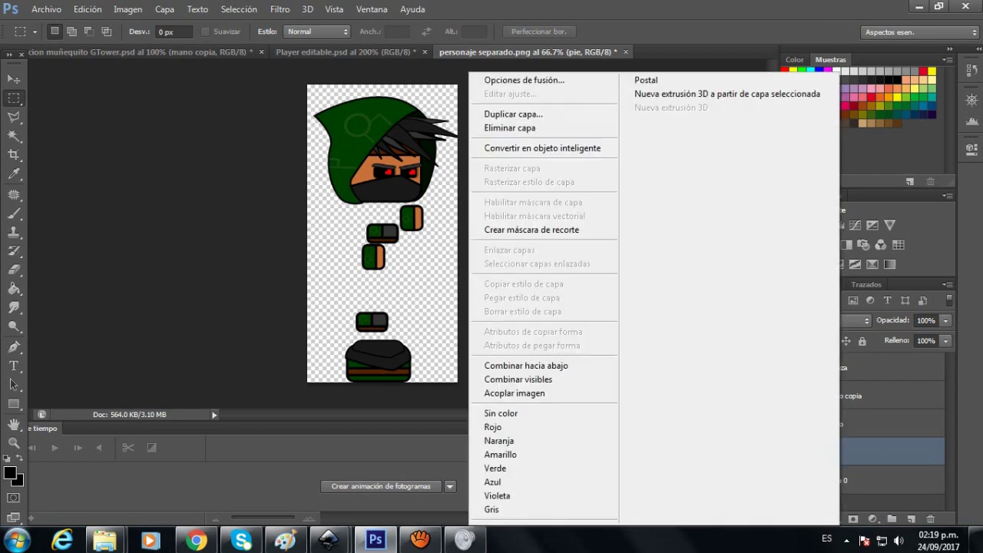
{"action": "left_click", "coordinate": [544, 114]}
{"action": "key", "text": "Return"}
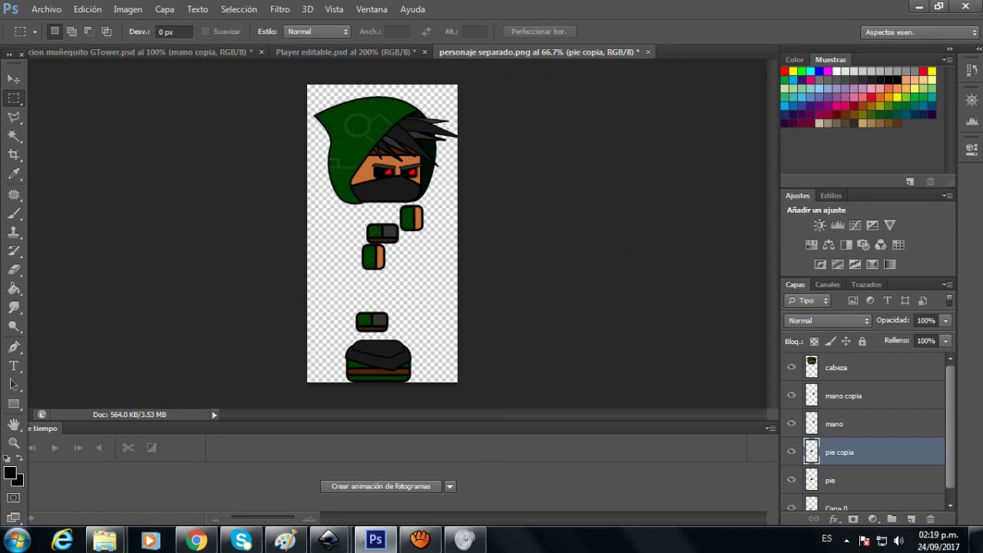
Step: Delete the leftover hand and foot above the body on the "Capa 0" layer and clear the selection
{"action": "scroll", "coordinate": [868, 430], "scroll_direction": "down", "scroll_amount": 1}
{"action": "left_click", "coordinate": [860, 497]}
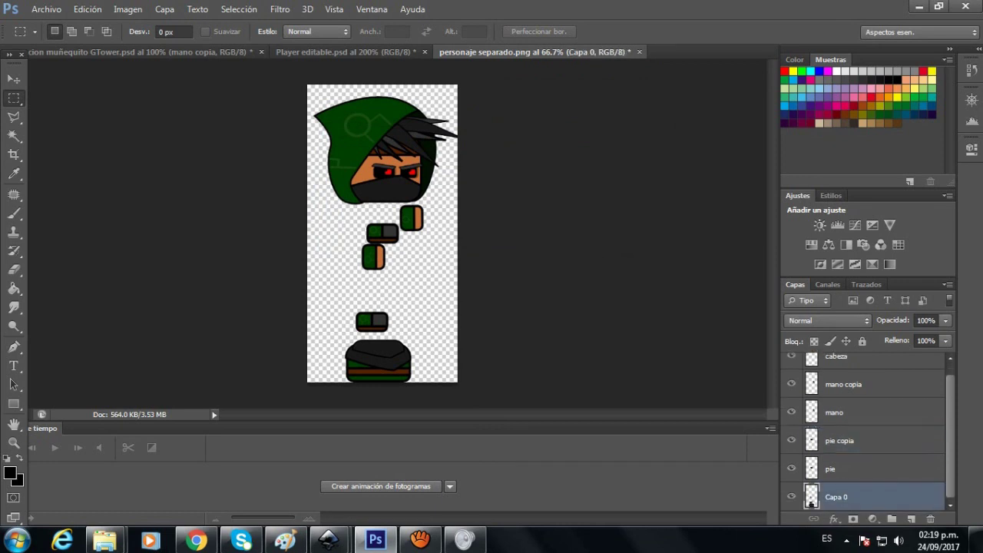
{"action": "left_click_drag", "start_coordinate": [430, 333], "coordinate": [333, 120]}
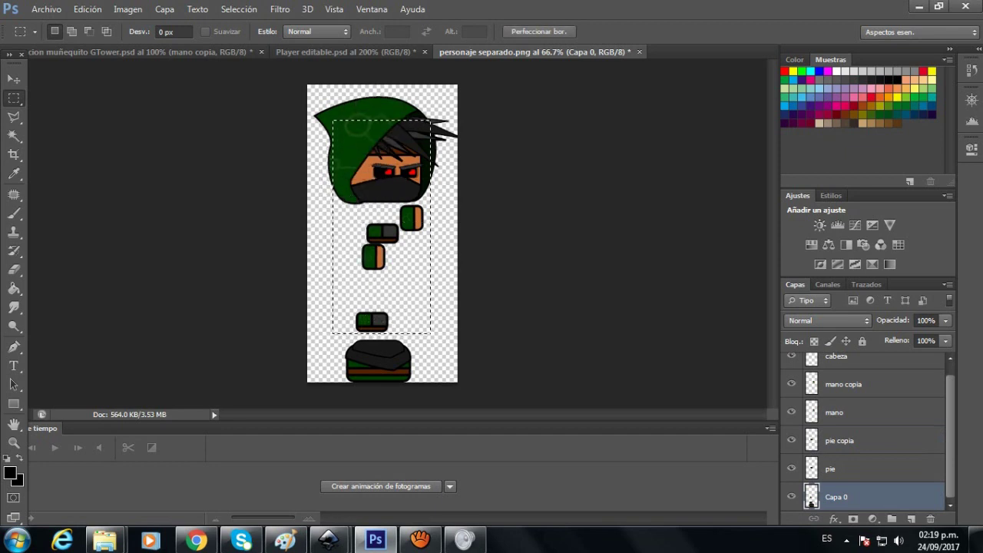
{"action": "key", "text": "Delete"}
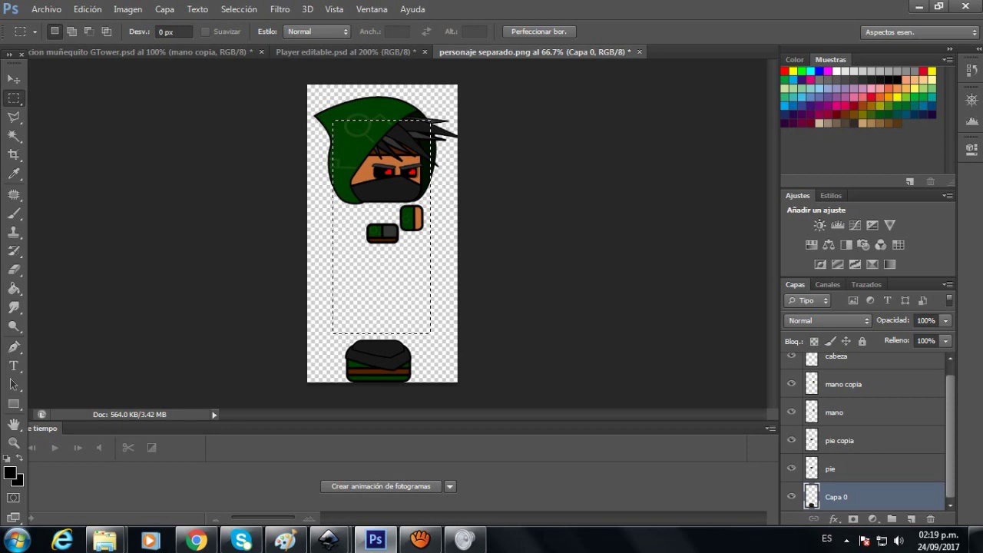
{"action": "key", "text": "ctrl+d"}
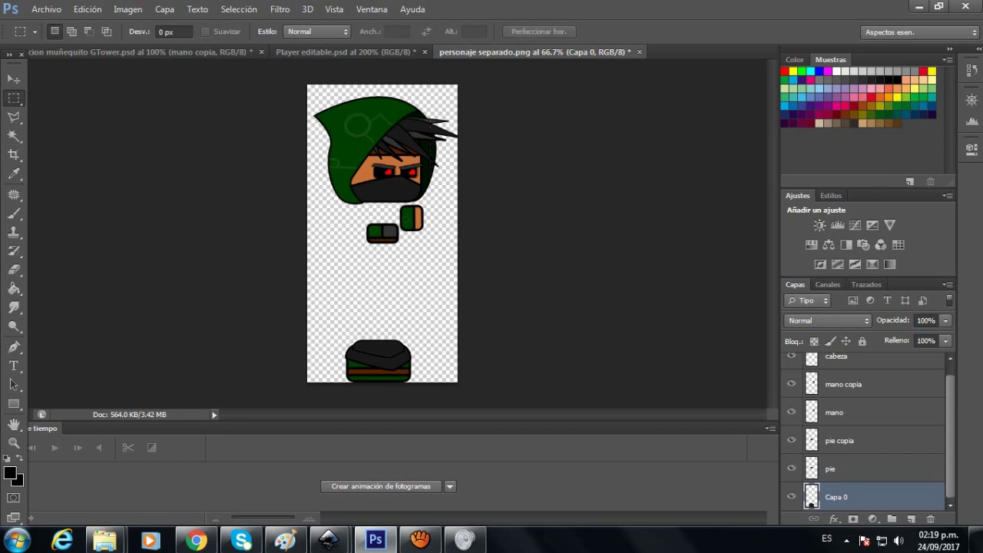
Step: Rename the "Capa 0" layer as "cuerpo"
{"action": "double_click", "coordinate": [829, 497]}
{"action": "key", "text": "ctrl+a"}
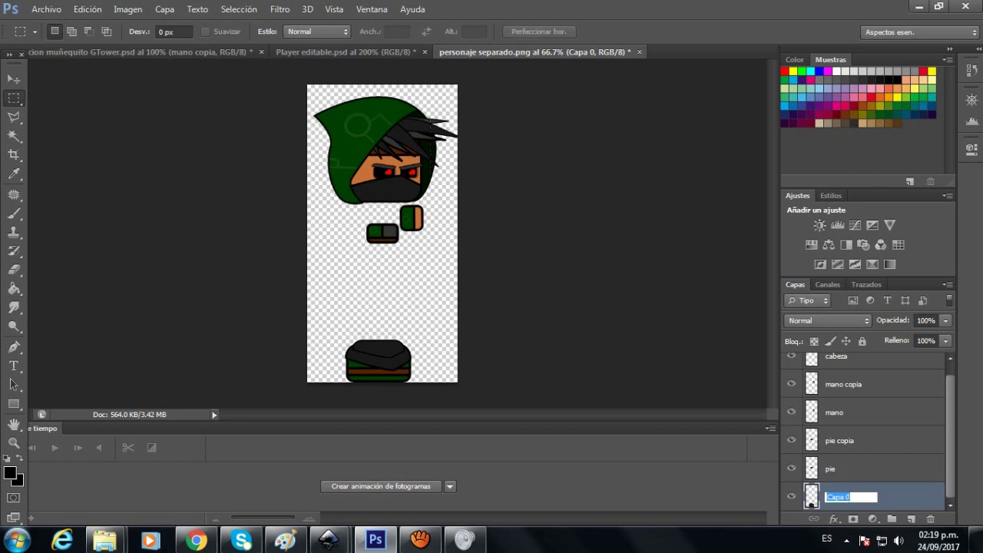
{"action": "type", "text": "cuerpo"}
{"action": "key", "text": "Return"}
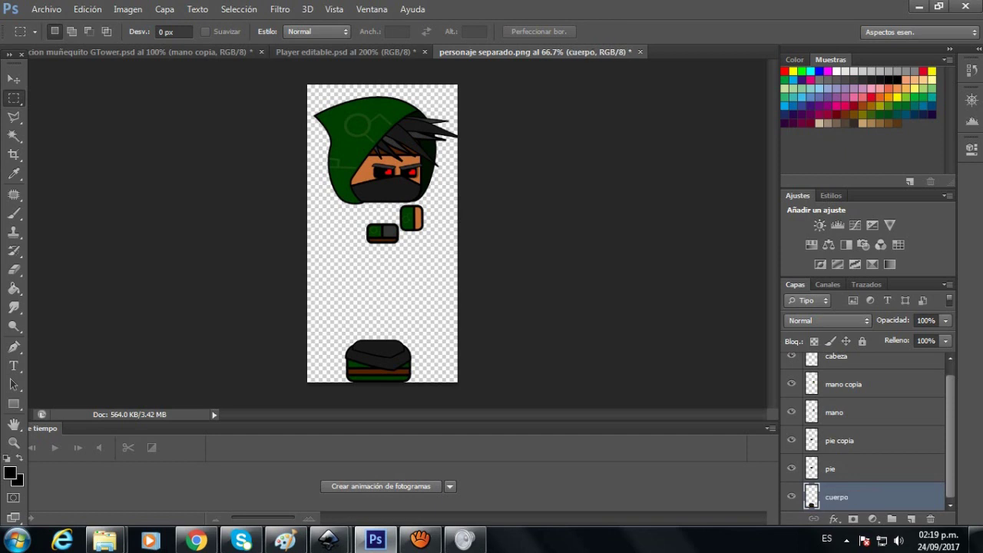
Step: Move the body up to the middle of the canvas and lower the "cabeza" head until it rests on the body
{"action": "key", "text": "v"}
{"action": "left_click_drag", "start_coordinate": [379, 329], "coordinate": [384, 235]}
{"action": "left_click_drag", "start_coordinate": [383, 270], "coordinate": [406, 262]}
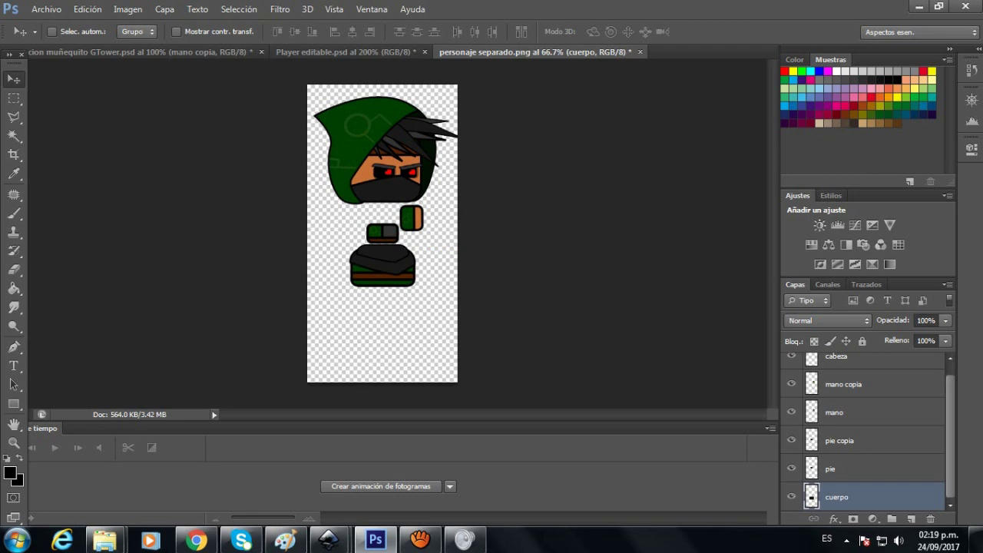
{"action": "left_click", "coordinate": [837, 358]}
{"action": "left_click_drag", "start_coordinate": [419, 116], "coordinate": [424, 162]}
Step: Bring the "mano" layer above "cabeza" and place the hand just behind the character's back, level with the body
{"action": "left_click", "coordinate": [843, 395]}
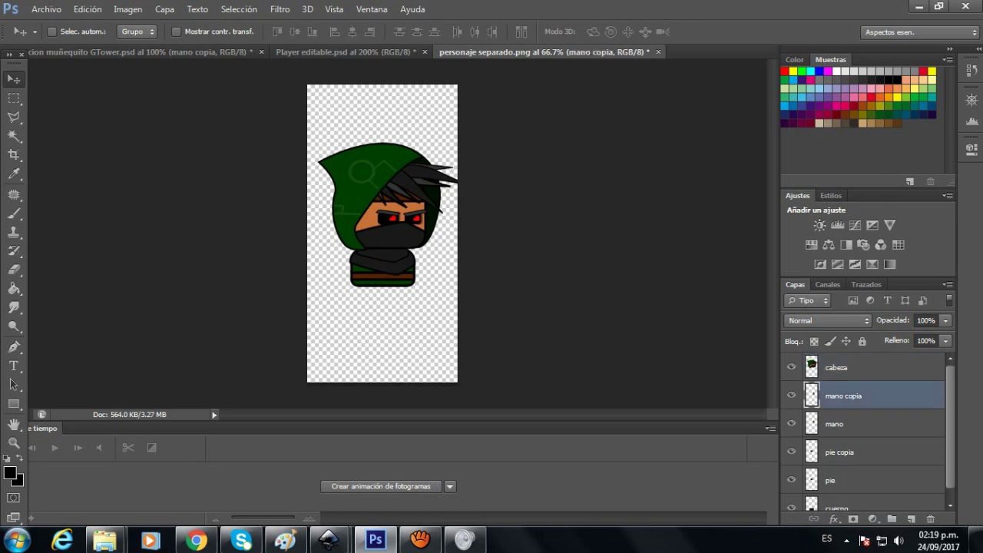
{"action": "left_click", "coordinate": [843, 424]}
{"action": "left_click_drag", "start_coordinate": [835, 424], "coordinate": [835, 367]}
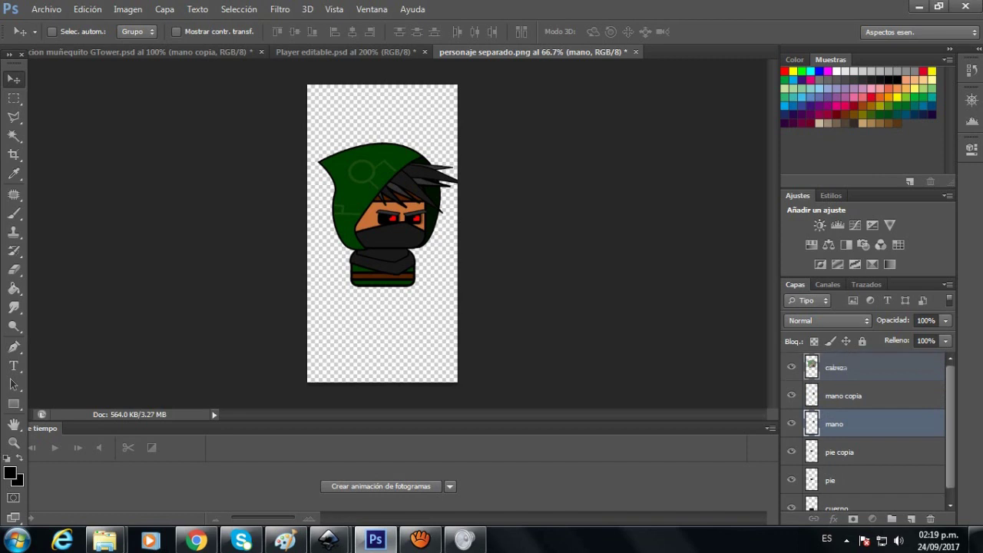
{"action": "left_click_drag", "start_coordinate": [411, 217], "coordinate": [352, 241]}
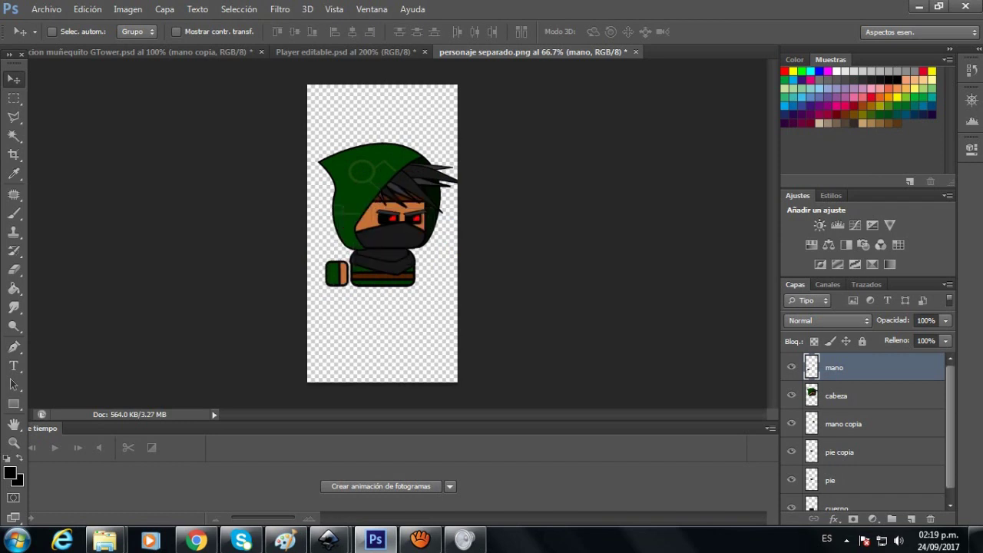
Step: Send the "mano copia" layer beneath "cuerpo" and place that hand partly behind the front side of the body
{"action": "left_click", "coordinate": [853, 424]}
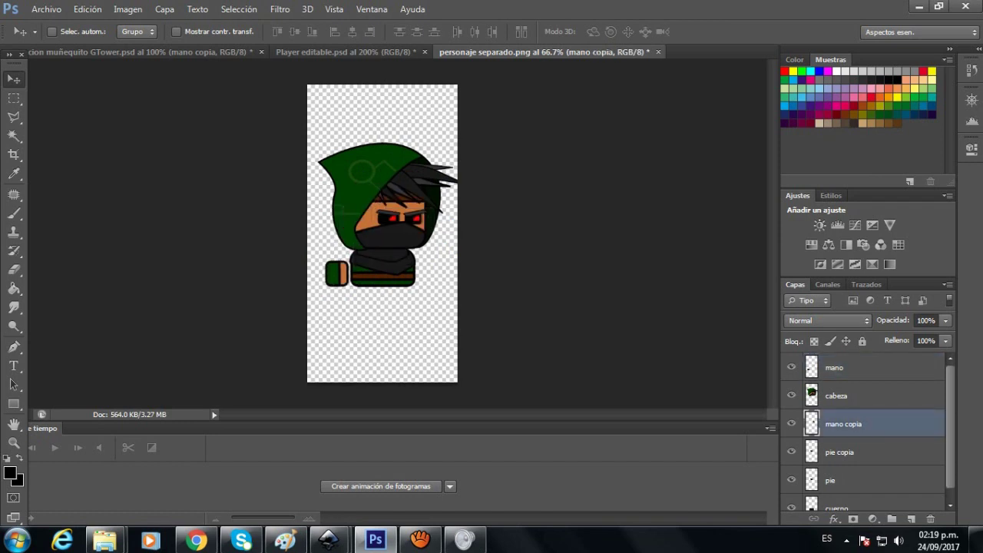
{"action": "left_click_drag", "start_coordinate": [338, 276], "coordinate": [385, 282]}
{"action": "left_click_drag", "start_coordinate": [843, 424], "coordinate": [843, 500]}
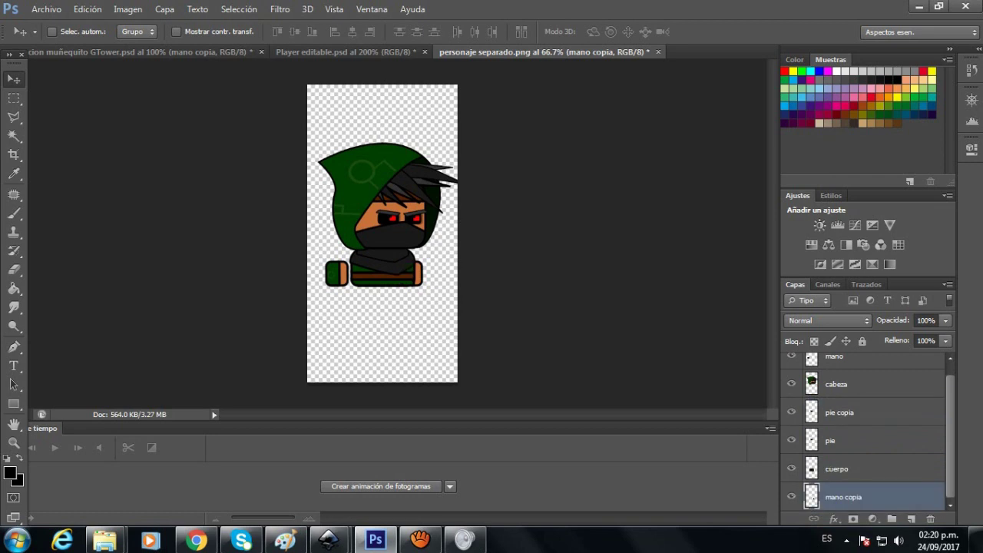
{"action": "left_click_drag", "start_coordinate": [430, 252], "coordinate": [436, 266]}
Step: Bring the "pie" layer above "cabeza" and place the foot below the back side of the body
{"action": "left_click", "coordinate": [844, 441]}
{"action": "left_click_drag", "start_coordinate": [844, 441], "coordinate": [845, 370]}
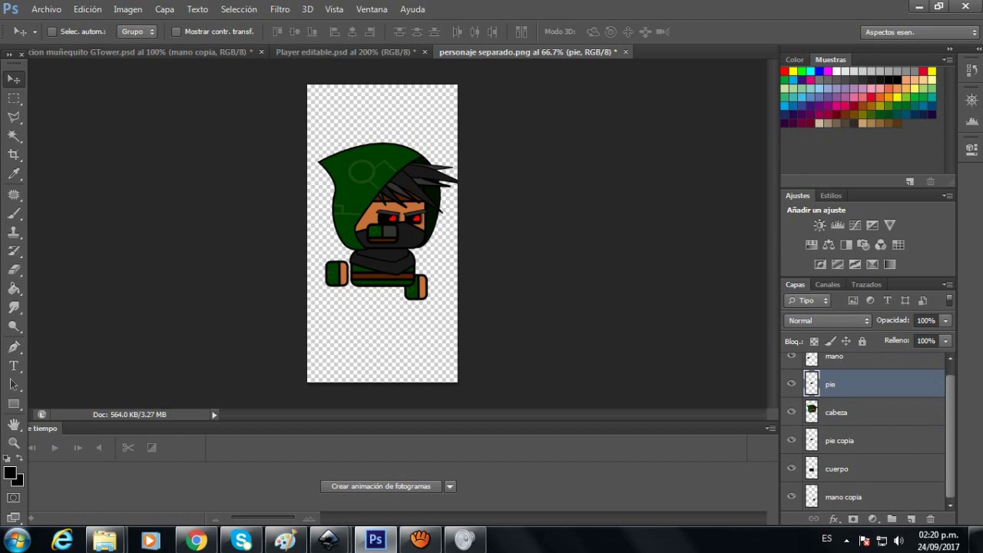
{"action": "left_click_drag", "start_coordinate": [384, 231], "coordinate": [348, 274]}
{"action": "left_click_drag", "start_coordinate": [354, 240], "coordinate": [370, 261]}
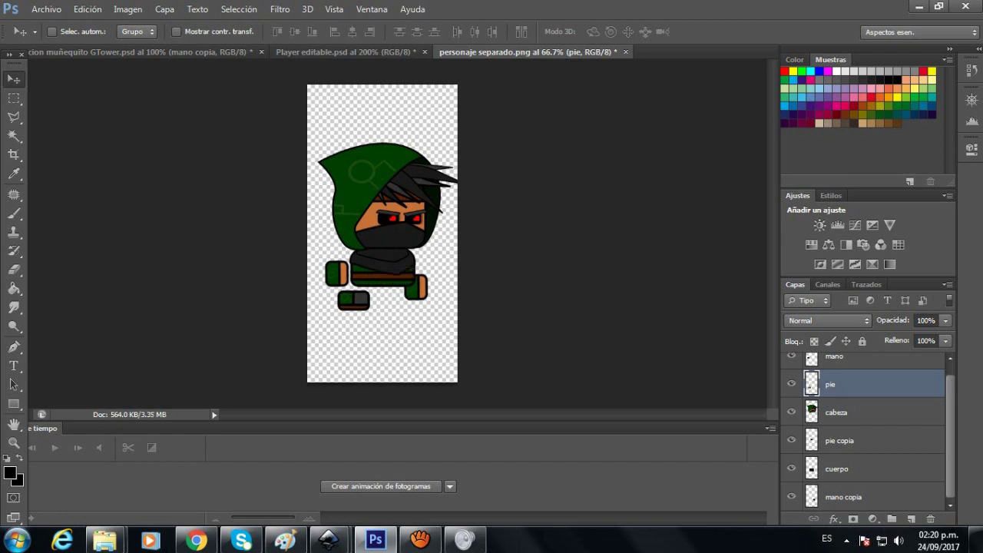
Step: Send the "pie copia" layer beneath "cuerpo" and place that foot under the front side of the body
{"action": "left_click", "coordinate": [840, 441]}
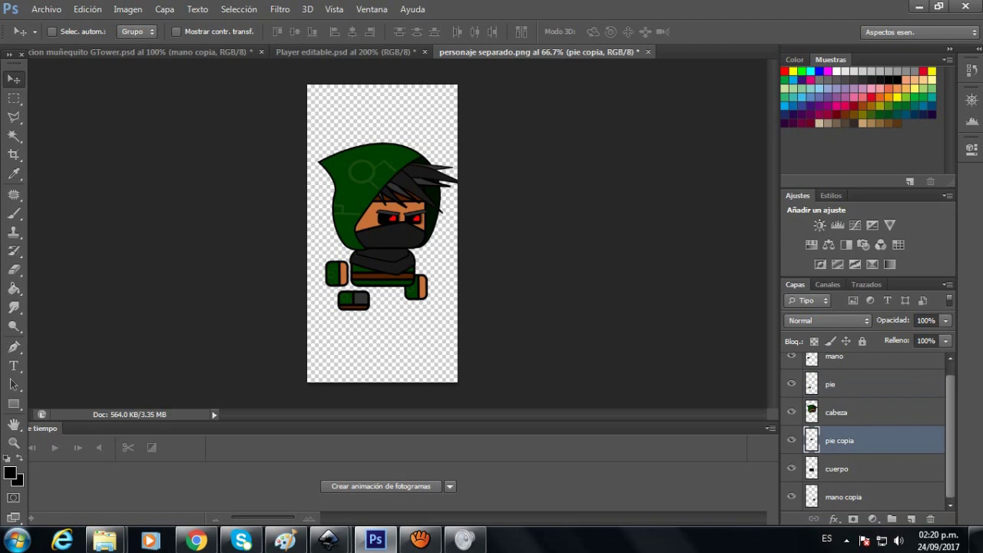
{"action": "left_click_drag", "start_coordinate": [370, 261], "coordinate": [424, 250]}
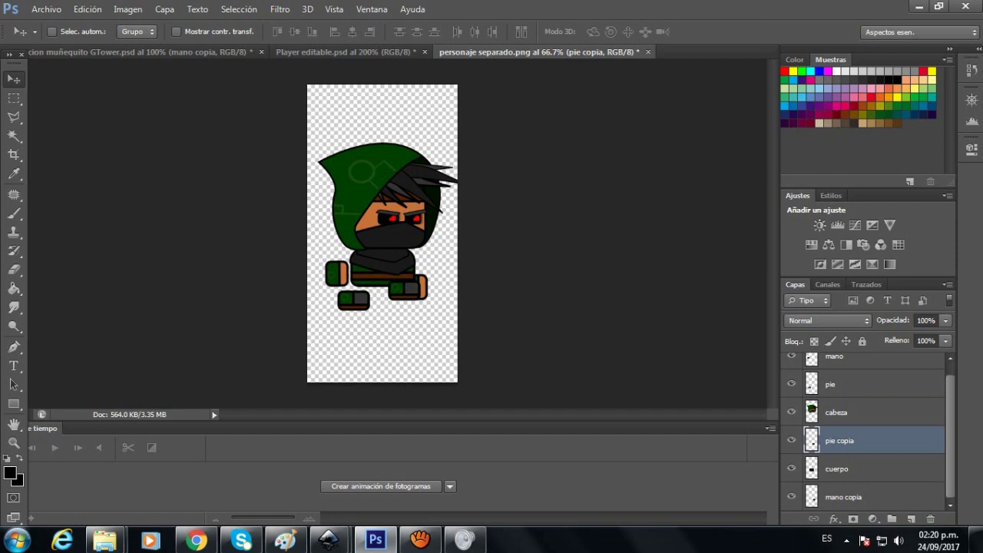
{"action": "left_click_drag", "start_coordinate": [853, 442], "coordinate": [854, 482]}
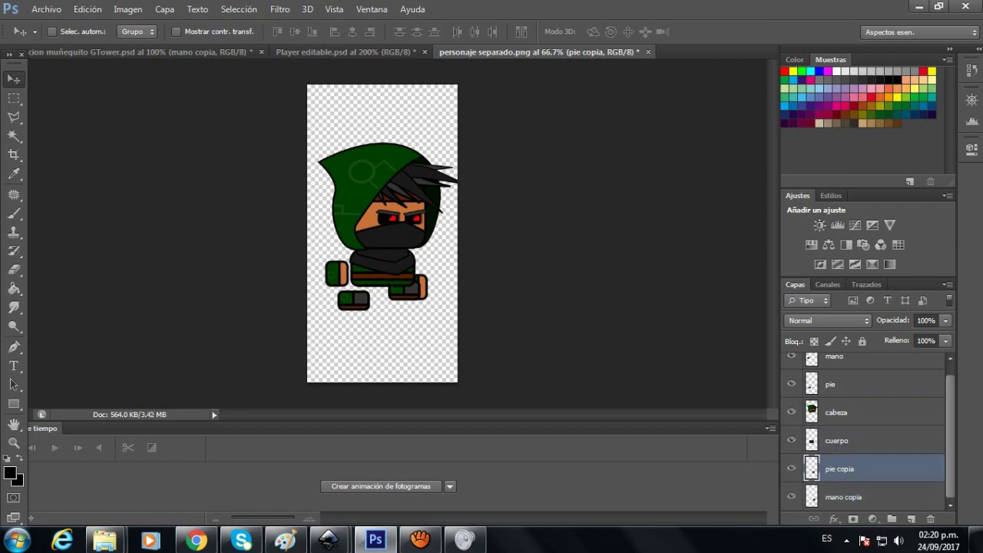
{"action": "mouse_move", "coordinate": [412, 287]}
{"action": "left_mouse_down"}
{"action": "mouse_move", "coordinate": [428, 277]}
{"action": "mouse_move", "coordinate": [416, 300]}
{"action": "mouse_move", "coordinate": [417, 263]}
{"action": "mouse_move", "coordinate": [420, 276]}
{"action": "left_mouse_up"}
Step: Select the "pie" layer from the canvas and move its foot directly under the body, level with the other foot
{"action": "right_click", "coordinate": [354, 301]}
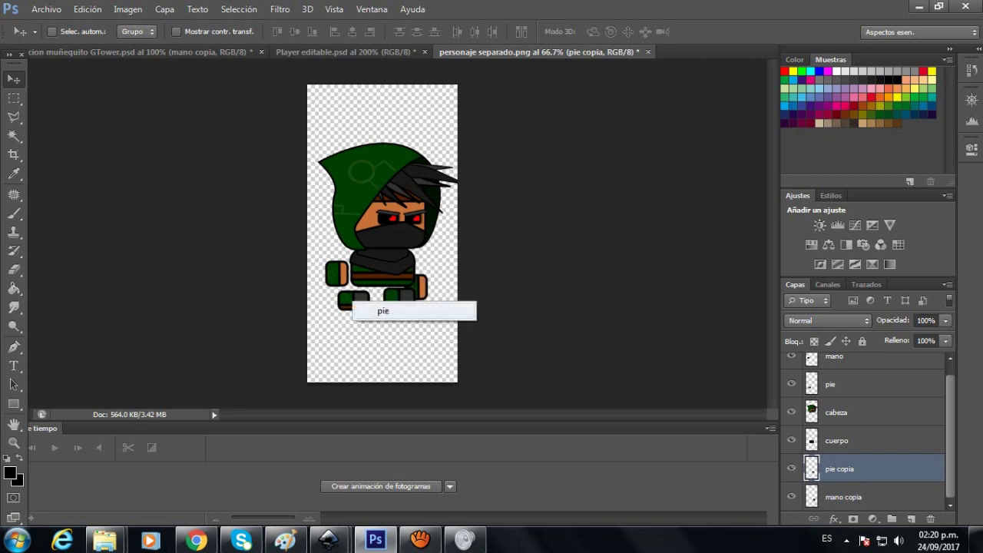
{"action": "left_click", "coordinate": [376, 310]}
{"action": "left_click_drag", "start_coordinate": [355, 301], "coordinate": [367, 298]}
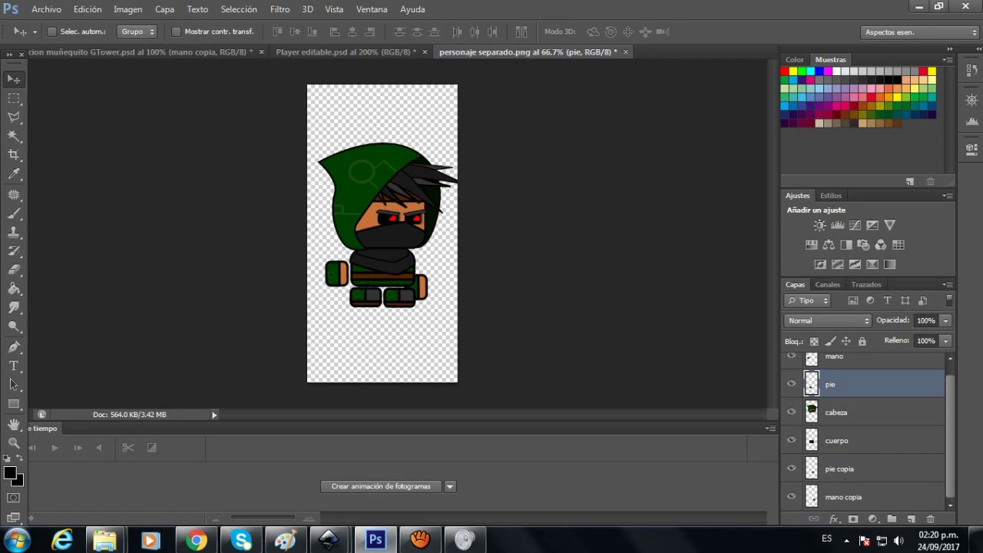
Step: Raise the "mano copia" hand level with the other hand and shift the "cabeza" head slightly toward the character's back
{"action": "right_click", "coordinate": [424, 288]}
{"action": "left_click", "coordinate": [492, 297]}
{"action": "right_click", "coordinate": [395, 189]}
{"action": "left_click", "coordinate": [418, 195]}
{"action": "left_click_drag", "start_coordinate": [419, 195], "coordinate": [416, 196]}
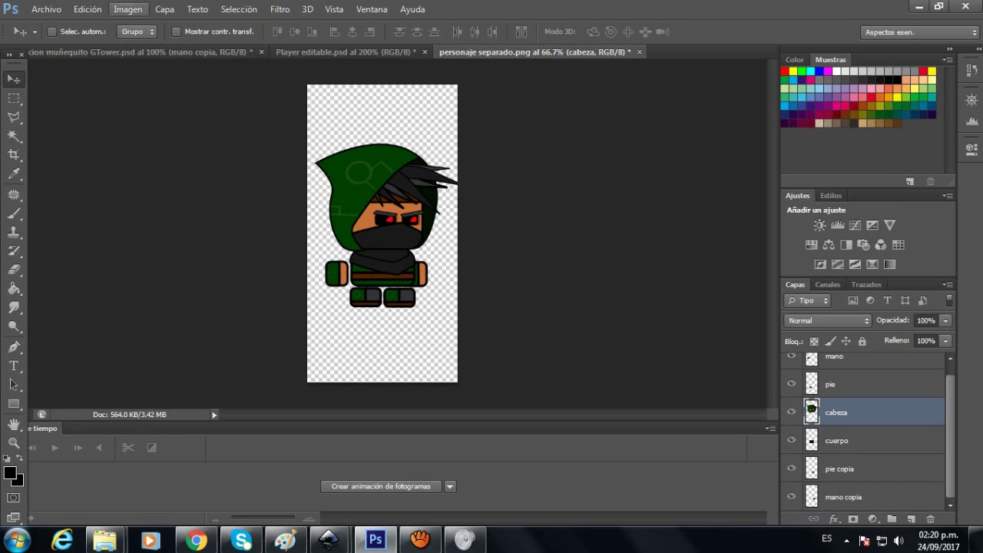
Step: Resize the canvas to 16 cm wide and 160 cm high
{"action": "left_click", "coordinate": [128, 9]}
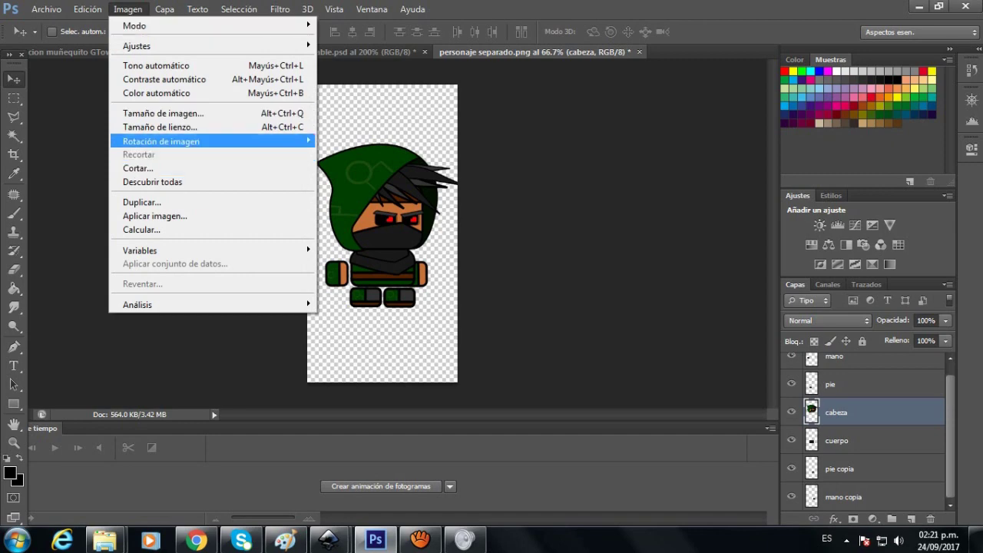
{"action": "left_click", "coordinate": [161, 127]}
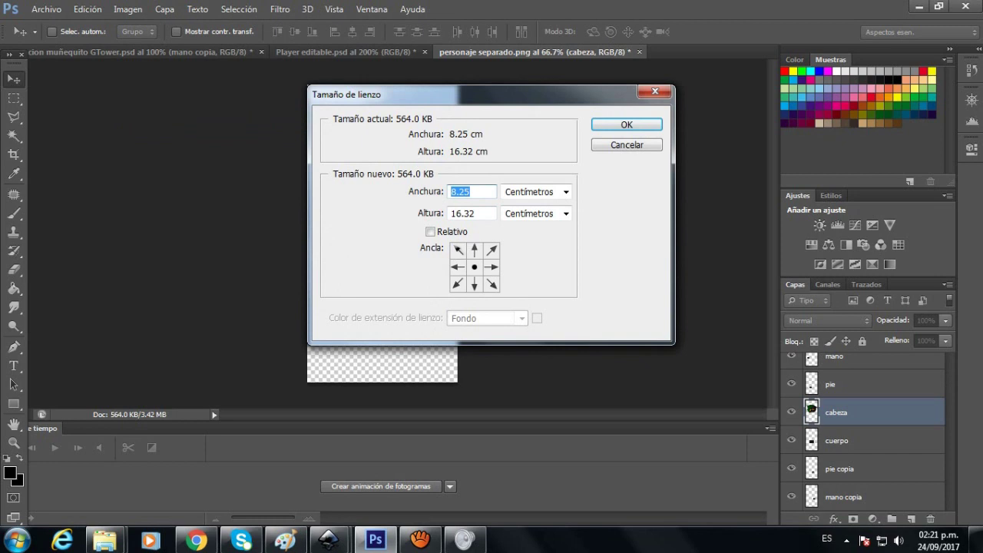
{"action": "type", "text": "16"}
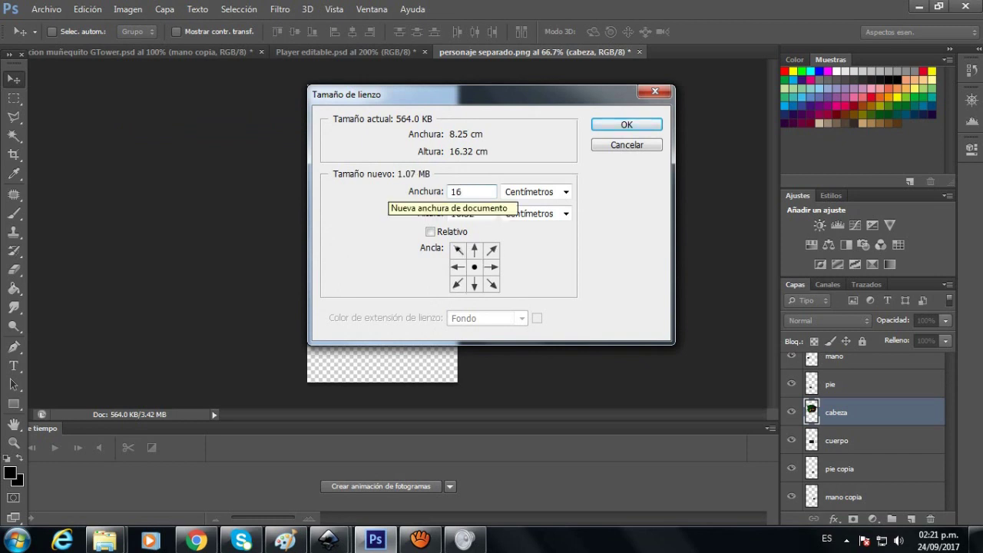
{"action": "key", "text": "Tab"}
{"action": "type", "text": "1"}
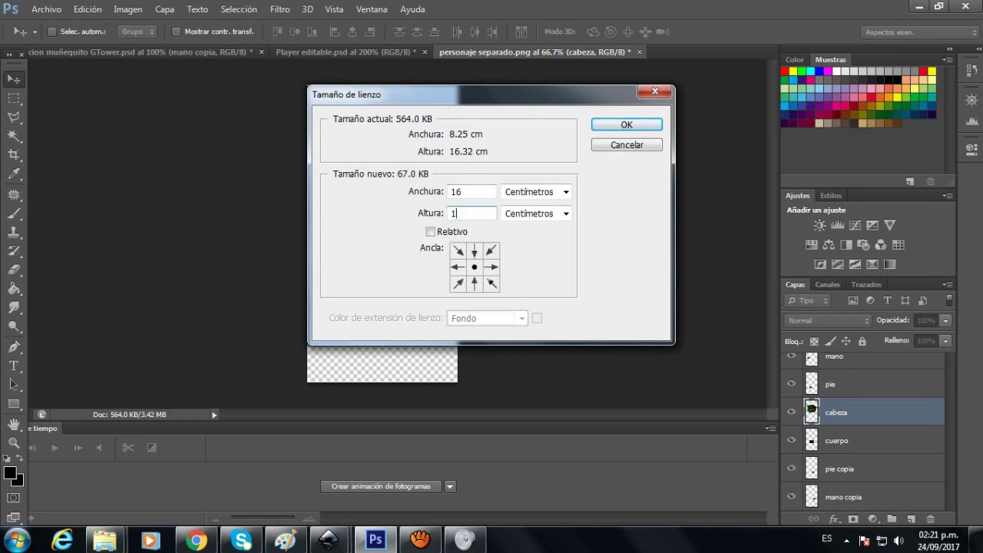
{"action": "type", "text": "60"}
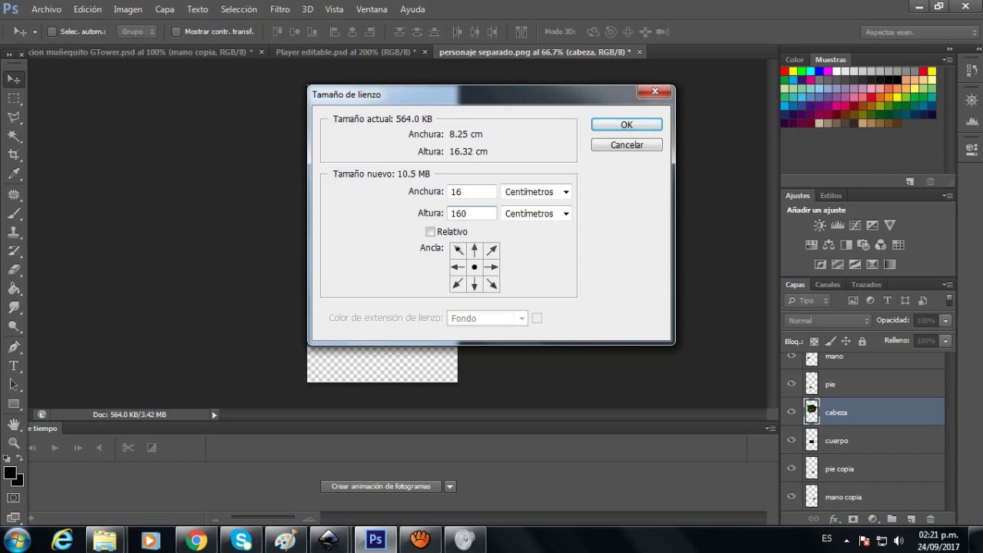
{"action": "key", "text": "Return"}
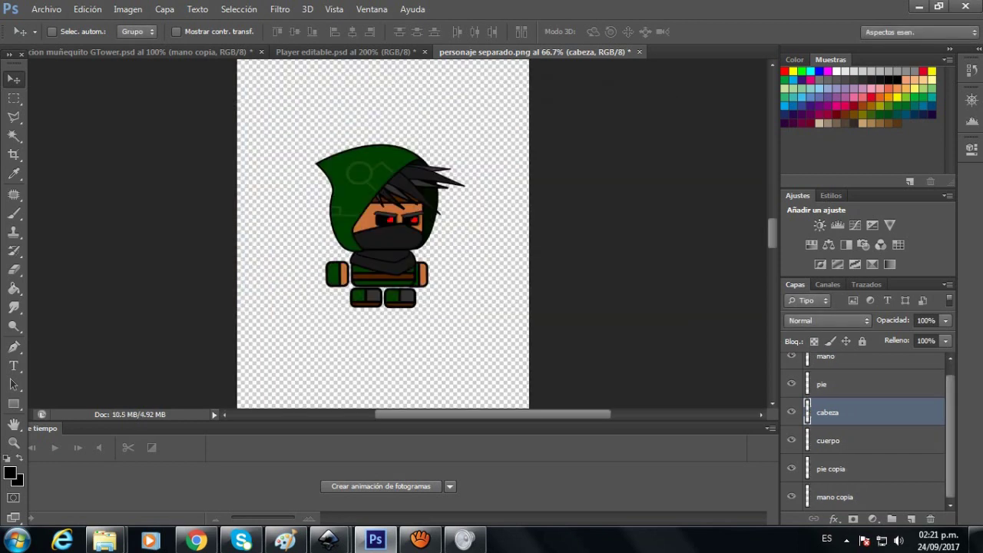
Step: Lower the "cabeza" head slightly so it sits closer on the body
{"action": "mouse_move", "coordinate": [391, 159]}
{"action": "left_mouse_down"}
{"action": "mouse_move", "coordinate": [431, 136]}
{"action": "mouse_move", "coordinate": [384, 124]}
{"action": "mouse_move", "coordinate": [392, 162]}
{"action": "left_mouse_up"}
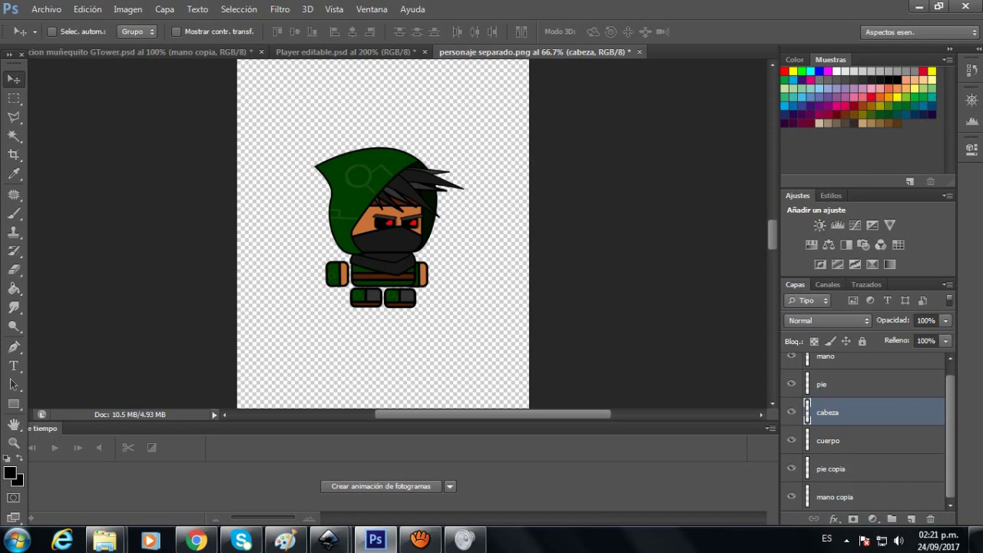
{"action": "scroll", "coordinate": [382, 234], "scroll_direction": "down", "scroll_amount": 3}
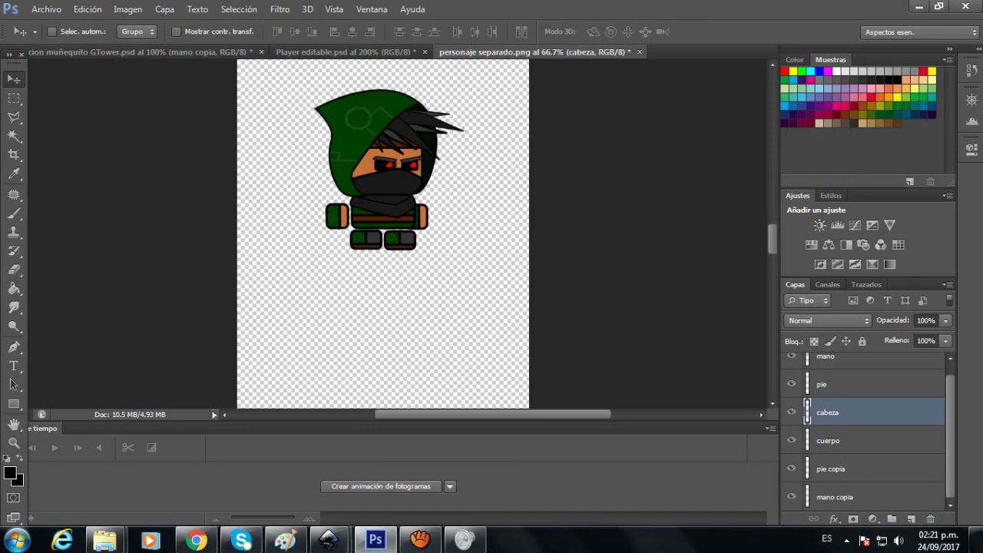
Step: Add an empty layer above "mano copia", then try swapping the order of these two layers and undo the swap
{"action": "left_click", "coordinate": [835, 497]}
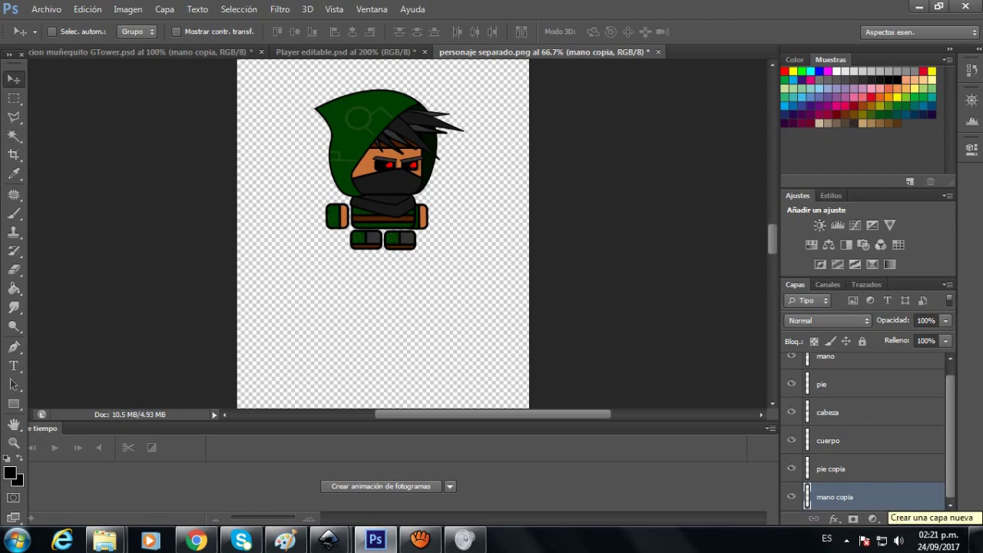
{"action": "left_click", "coordinate": [911, 519]}
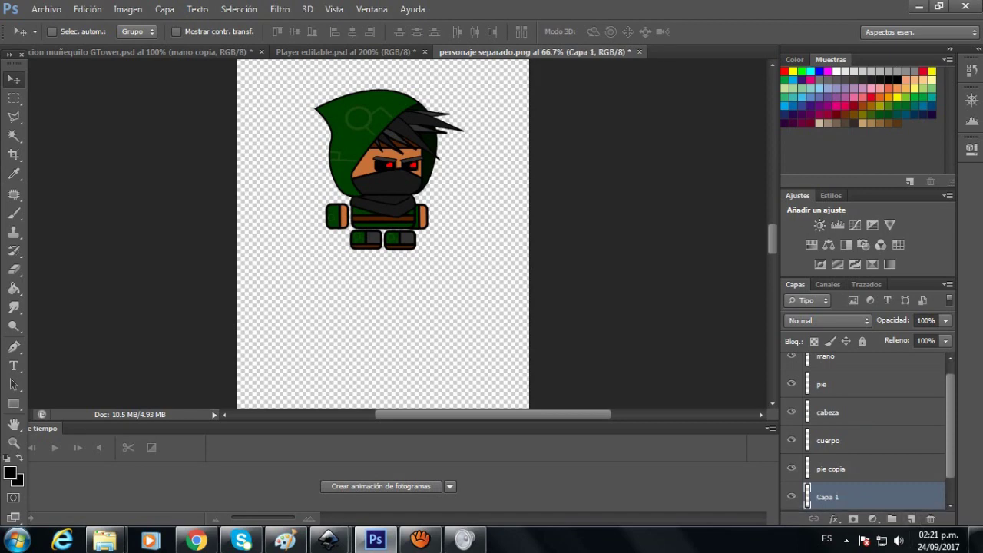
{"action": "scroll", "coordinate": [860, 492], "scroll_direction": "down", "scroll_amount": 1}
{"action": "left_click_drag", "start_coordinate": [860, 497], "coordinate": [860, 457]}
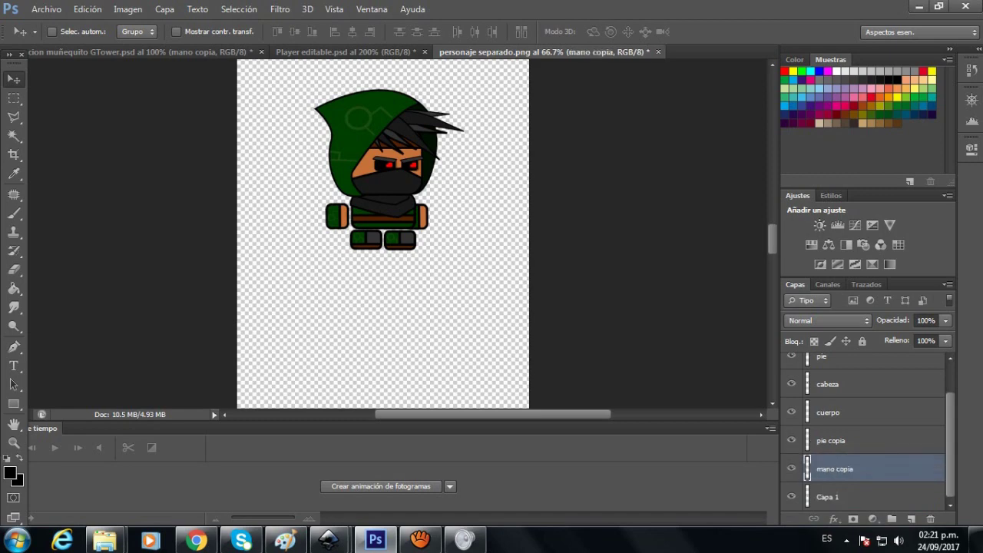
{"action": "key", "text": "ctrl+z"}
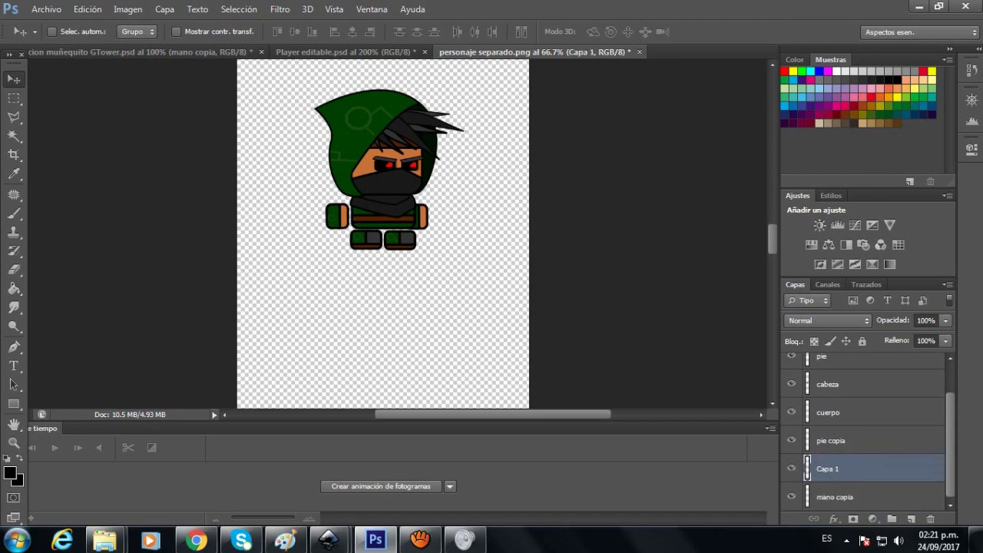
Step: Rename the "mano copia" layer to "piso"
{"action": "key", "text": "alt+bracketleft"}
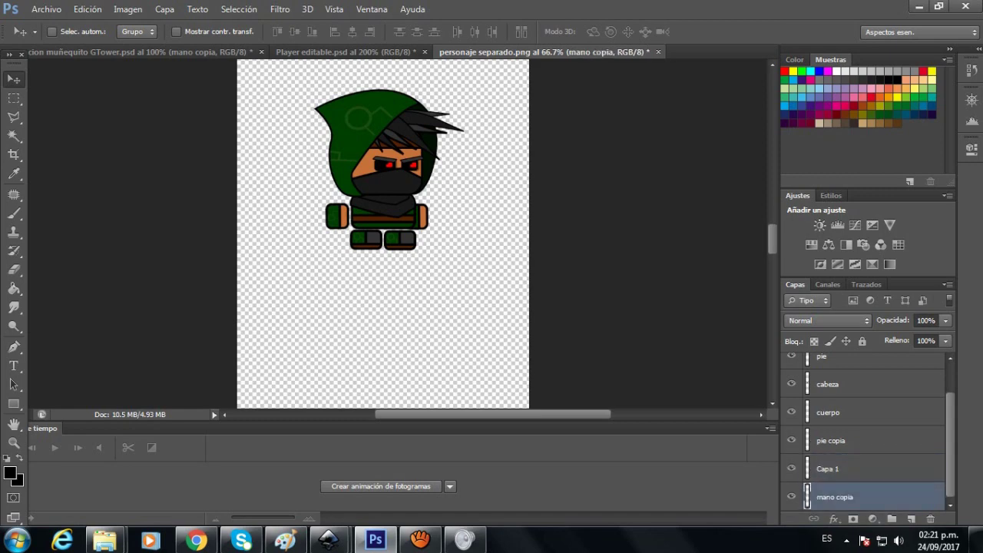
{"action": "double_click", "coordinate": [835, 497]}
{"action": "type", "text": "piso"}
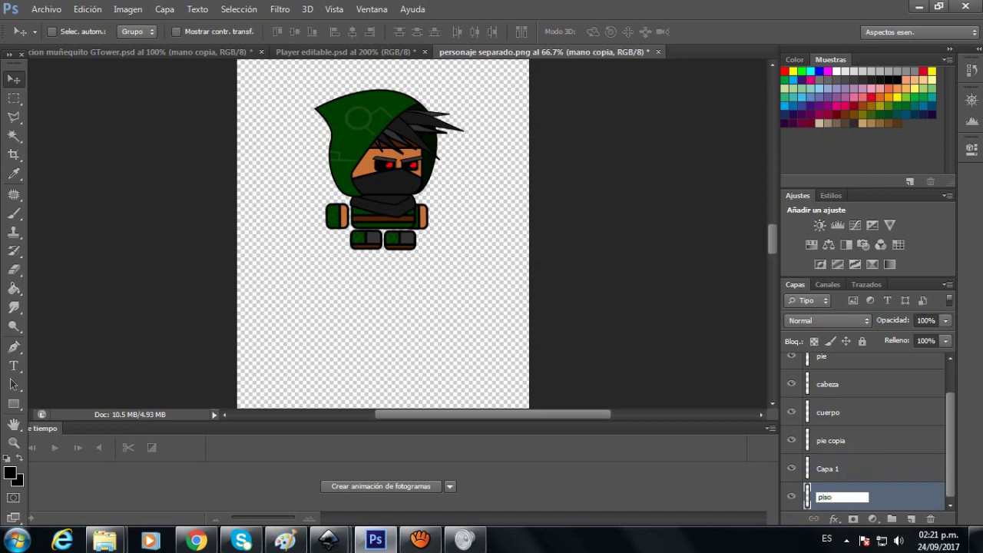
{"action": "key", "text": "Return"}
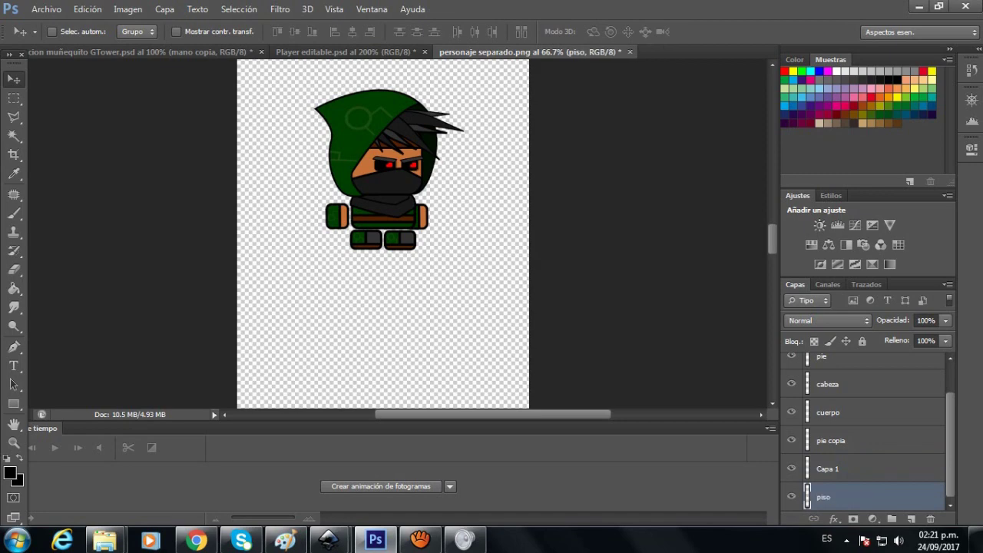
Step: Draw a black floor rectangle about 647 by 110 px across the canvas under the feet and name its layer "piso"
{"action": "key", "text": "u"}
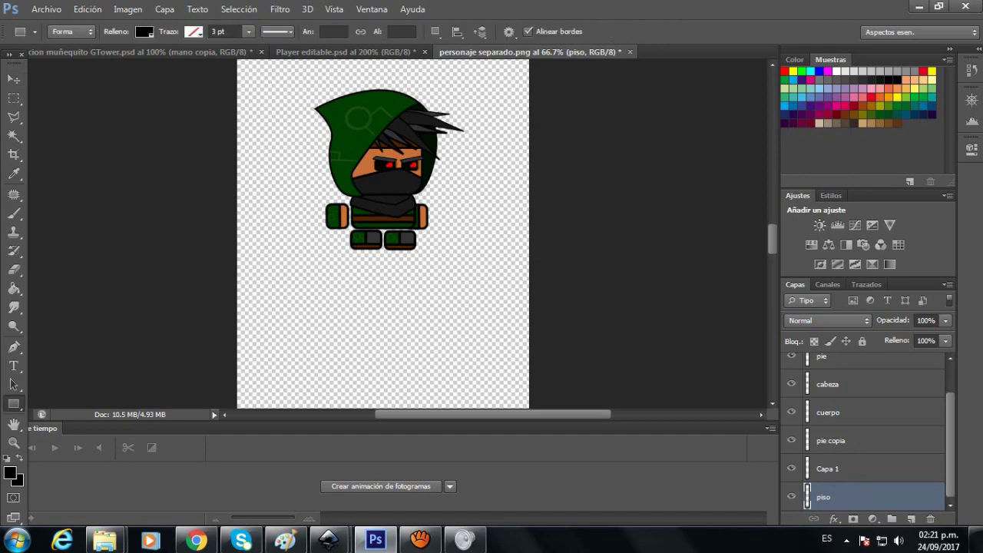
{"action": "left_click_drag", "start_coordinate": [226, 247], "coordinate": [537, 300]}
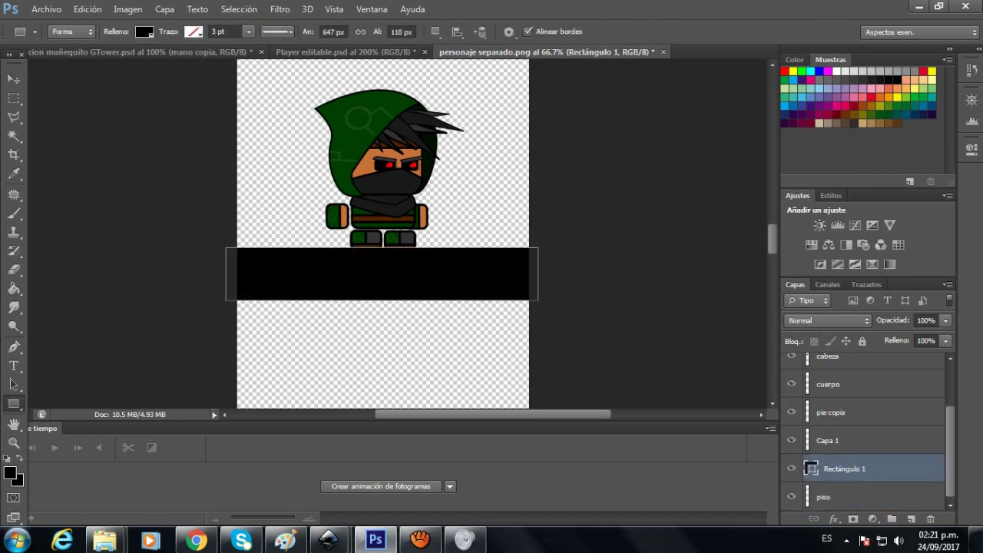
{"action": "double_click", "coordinate": [845, 468]}
{"action": "type", "text": "piso"}
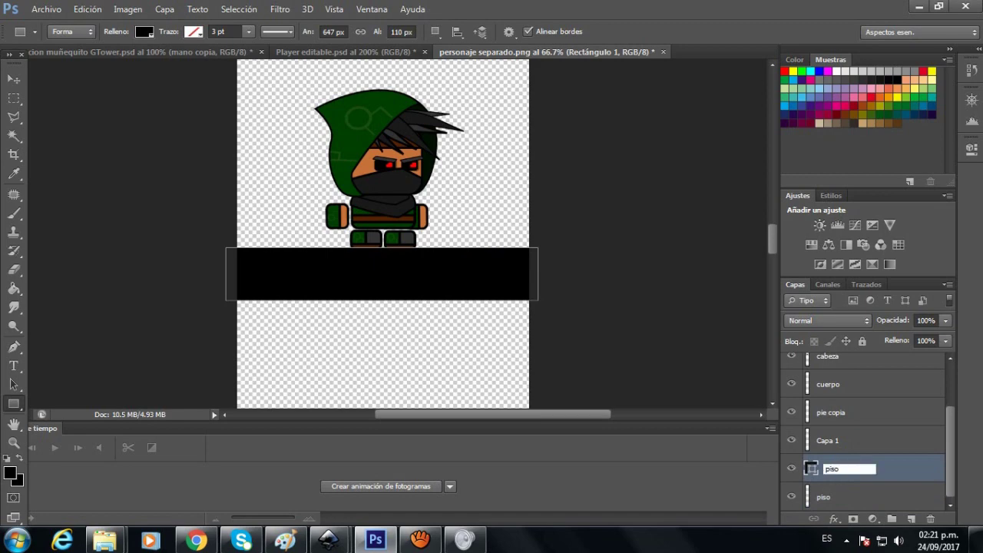
{"action": "key", "text": "Return"}
Step: Delete the lower of the two "piso" layers and rasterize the floor rectangle's layer
{"action": "left_click", "coordinate": [845, 497]}
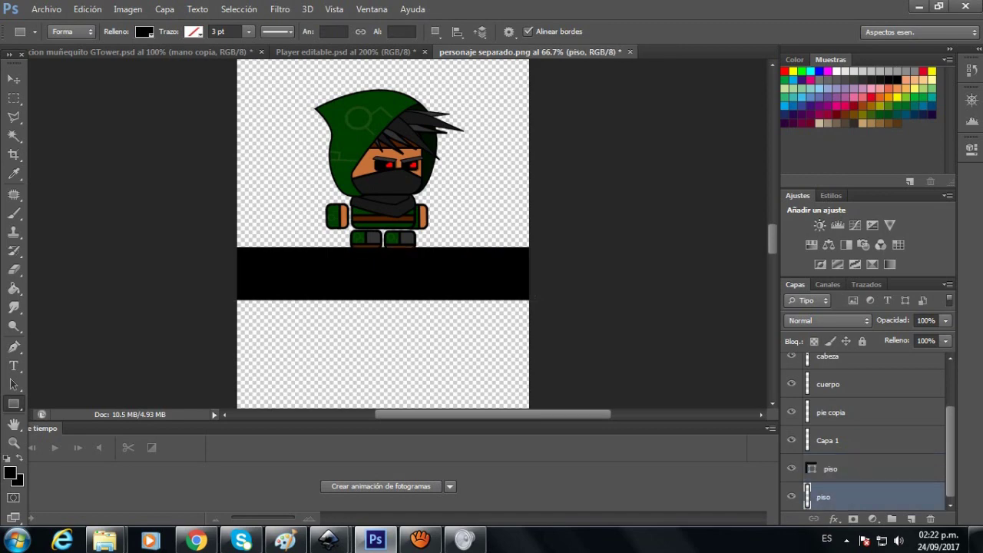
{"action": "key", "text": "Delete"}
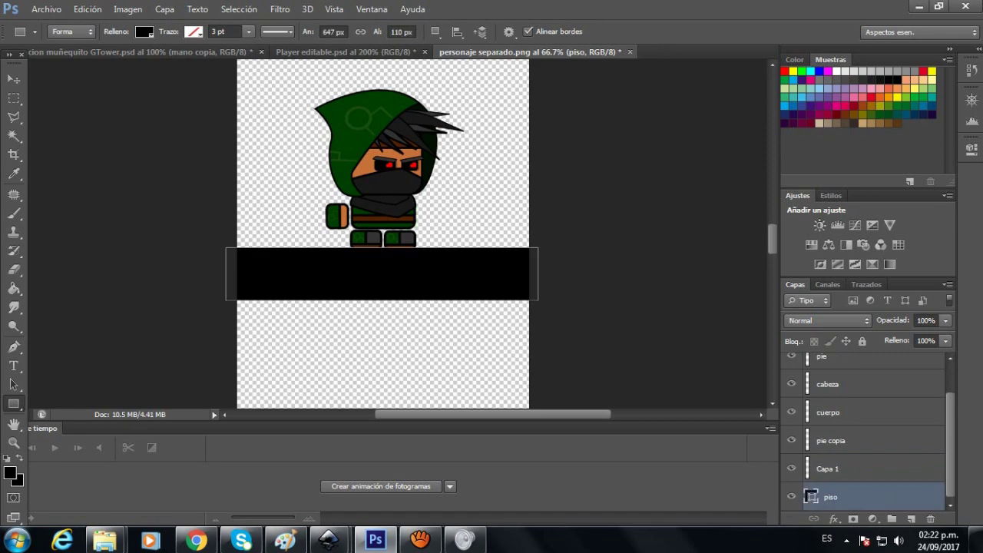
{"action": "right_click", "coordinate": [845, 496]}
{"action": "left_click", "coordinate": [660, 136]}
{"action": "scroll", "coordinate": [383, 234], "scroll_direction": "up", "scroll_amount": 1}
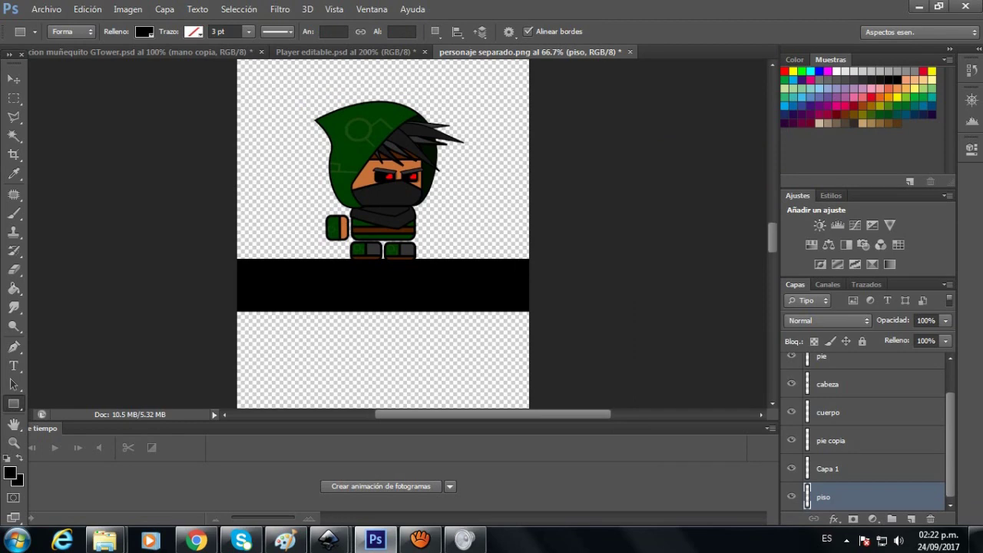
Step: Apply a gray Color Overlay layer style to the "piso" floor layer
{"action": "double_click", "coordinate": [860, 497]}
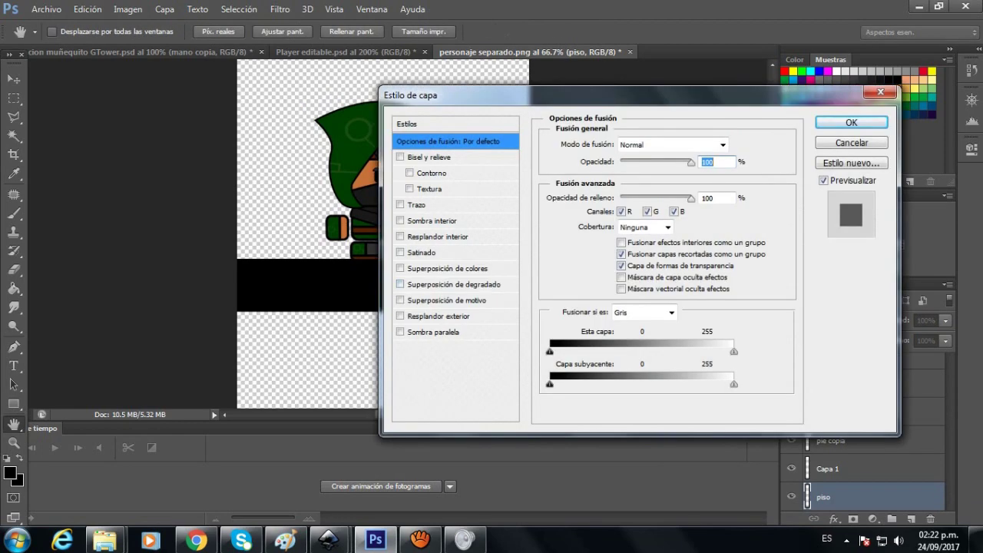
{"action": "left_click", "coordinate": [447, 269]}
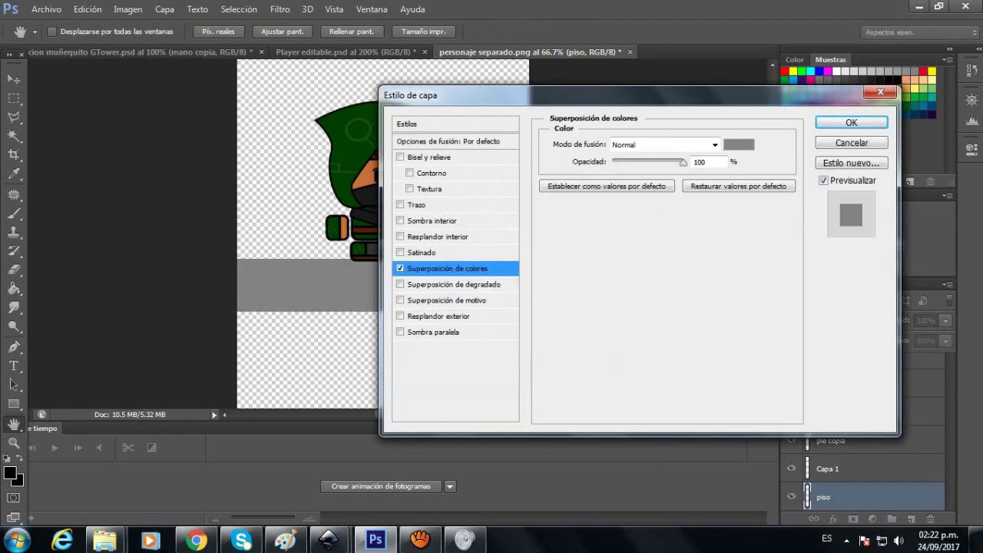
{"action": "key", "text": "Return"}
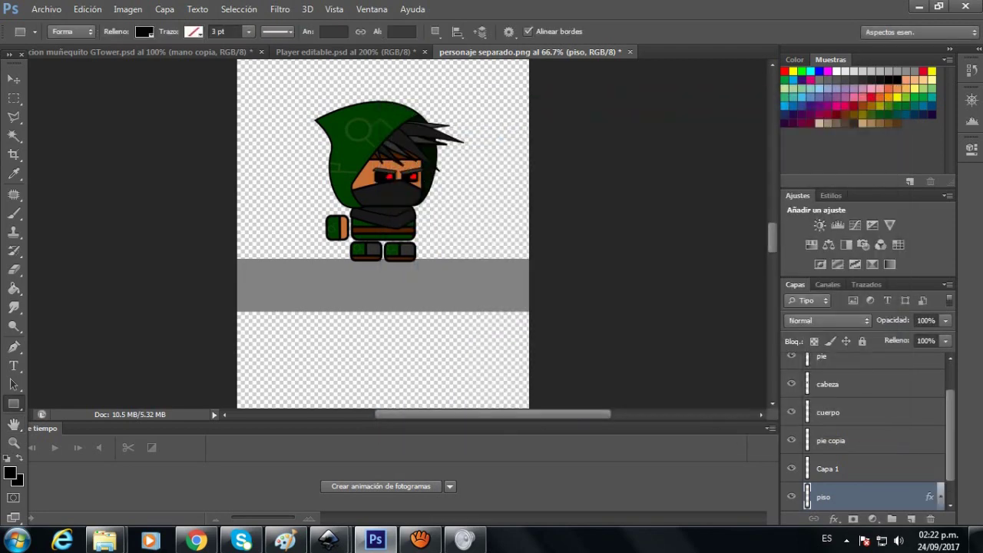
Step: Duplicate the "mano" layer as "mano copia" in the same document
{"action": "scroll", "coordinate": [384, 233], "scroll_direction": "up", "scroll_amount": 1}
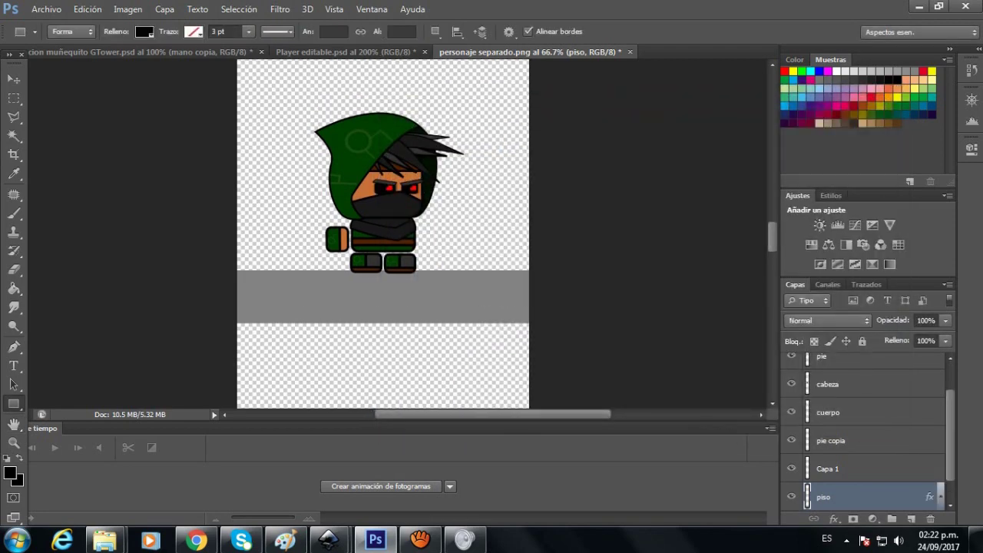
{"action": "scroll", "coordinate": [863, 430], "scroll_direction": "down", "scroll_amount": 1}
{"action": "scroll", "coordinate": [868, 430], "scroll_direction": "up", "scroll_amount": 2}
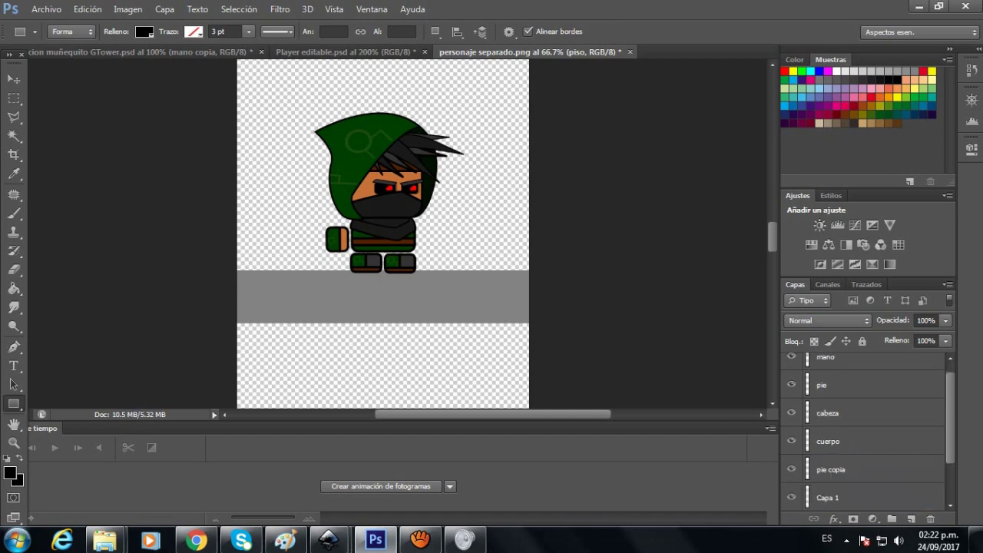
{"action": "left_click", "coordinate": [845, 358]}
{"action": "scroll", "coordinate": [864, 430], "scroll_direction": "down", "scroll_amount": 2}
{"action": "scroll", "coordinate": [863, 431], "scroll_direction": "up", "scroll_amount": 1}
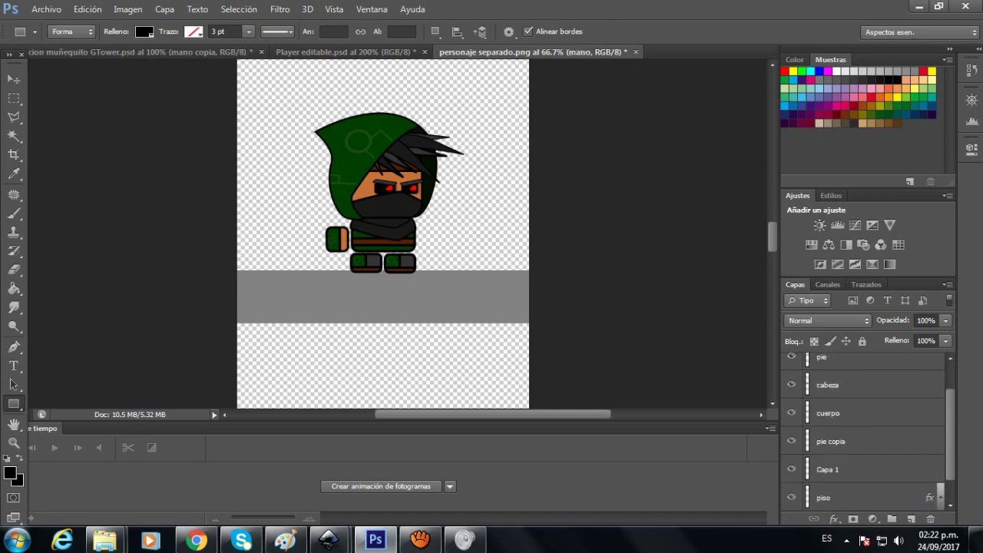
{"action": "scroll", "coordinate": [868, 431], "scroll_direction": "up", "scroll_amount": 1}
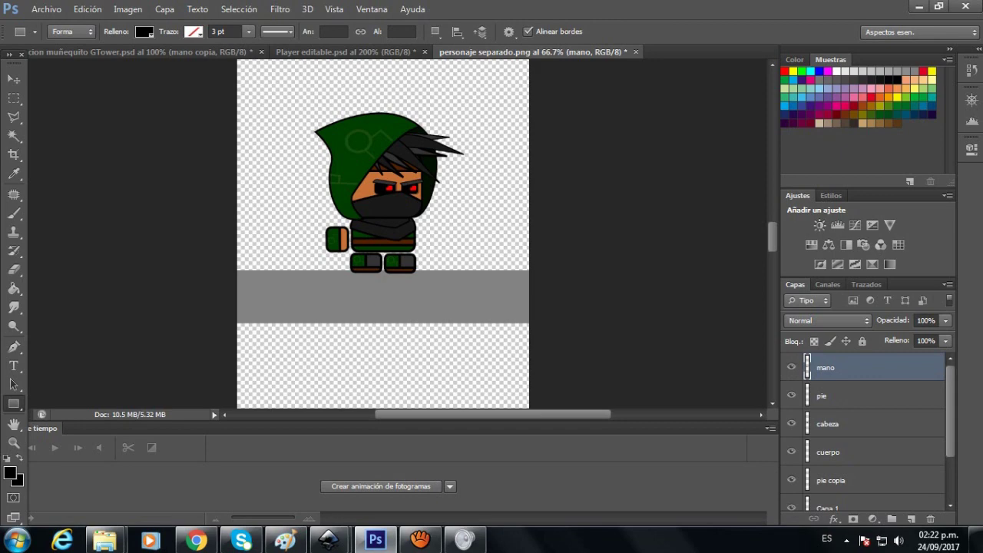
{"action": "right_click", "coordinate": [848, 367]}
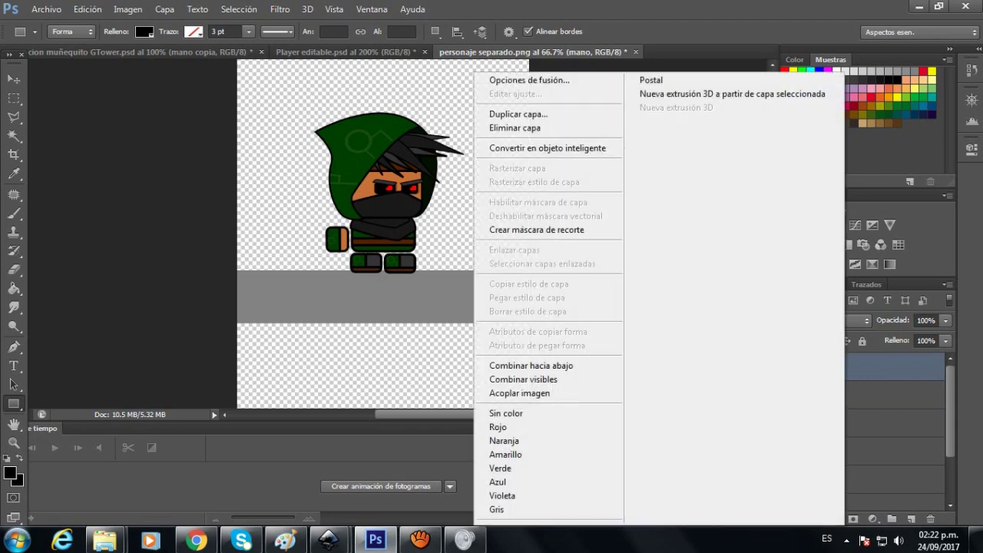
{"action": "left_click", "coordinate": [527, 117]}
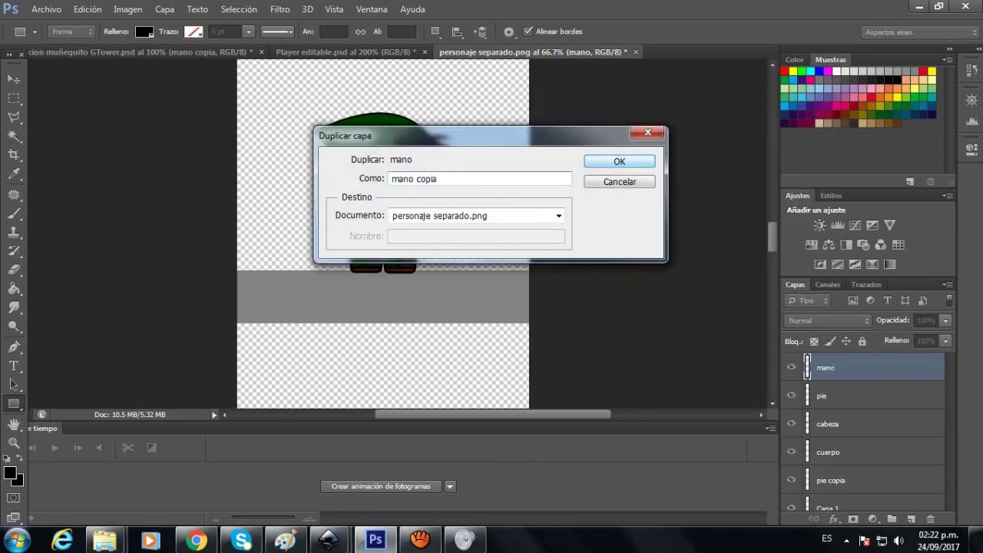
{"action": "key", "text": "Return"}
Step: Send the "mano copia" layer beneath "pie copia" and place that hand partly behind the front side of the body
{"action": "left_click_drag", "start_coordinate": [843, 368], "coordinate": [844, 399]}
{"action": "key", "text": "v"}
{"action": "left_click_drag", "start_coordinate": [336, 239], "coordinate": [422, 238]}
{"action": "left_click_drag", "start_coordinate": [427, 203], "coordinate": [433, 200]}
{"action": "left_click_drag", "start_coordinate": [431, 235], "coordinate": [420, 256]}
{"action": "left_click_drag", "start_coordinate": [807, 384], "coordinate": [808, 429]}
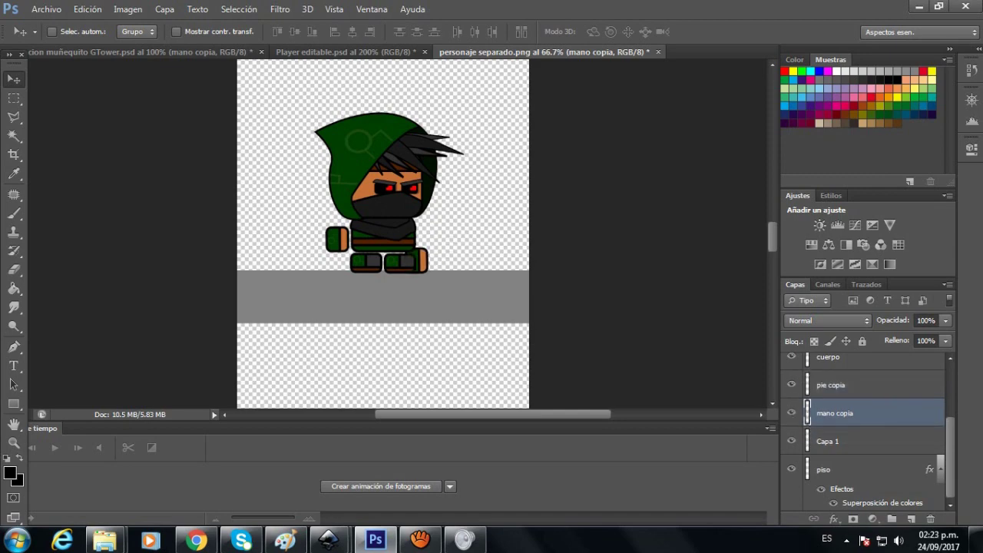
{"action": "left_click_drag", "start_coordinate": [420, 259], "coordinate": [420, 242]}
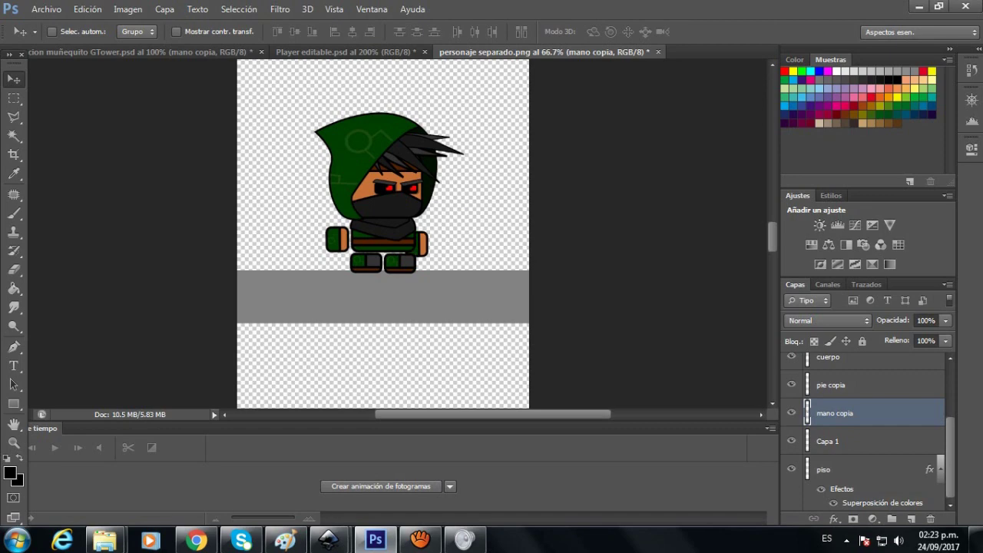
Step: Hide and delete the empty "Capa 1" layer
{"action": "left_click", "coordinate": [791, 441]}
{"action": "left_click", "coordinate": [828, 441]}
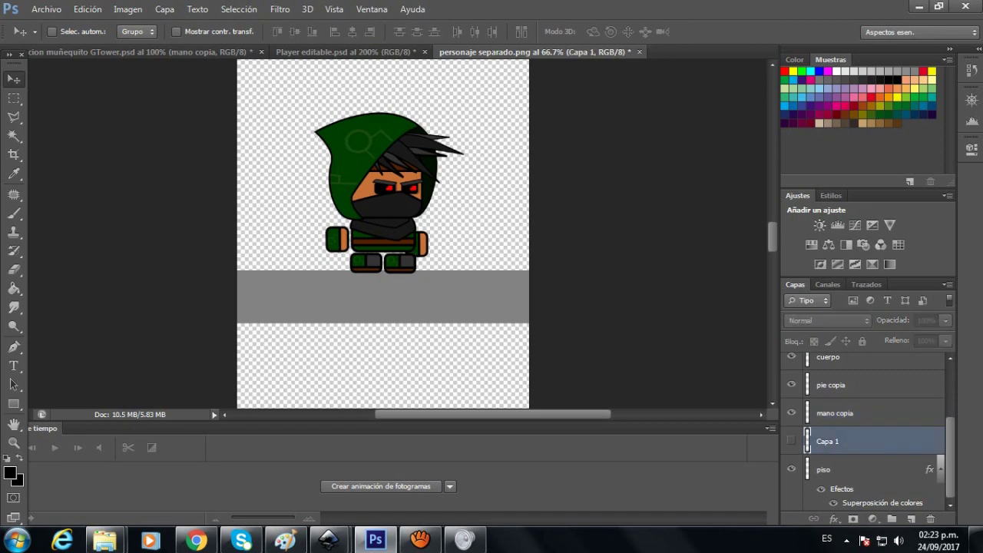
{"action": "key", "text": "Delete"}
Step: Lower the "piso" floor slightly so its upper edge meets the soles of the feet
{"action": "scroll", "coordinate": [868, 432], "scroll_direction": "up", "scroll_amount": 3}
{"action": "mouse_move", "coordinate": [418, 215]}
{"action": "left_mouse_down"}
{"action": "mouse_move", "coordinate": [464, 212]}
{"action": "mouse_move", "coordinate": [427, 220]}
{"action": "left_mouse_up"}
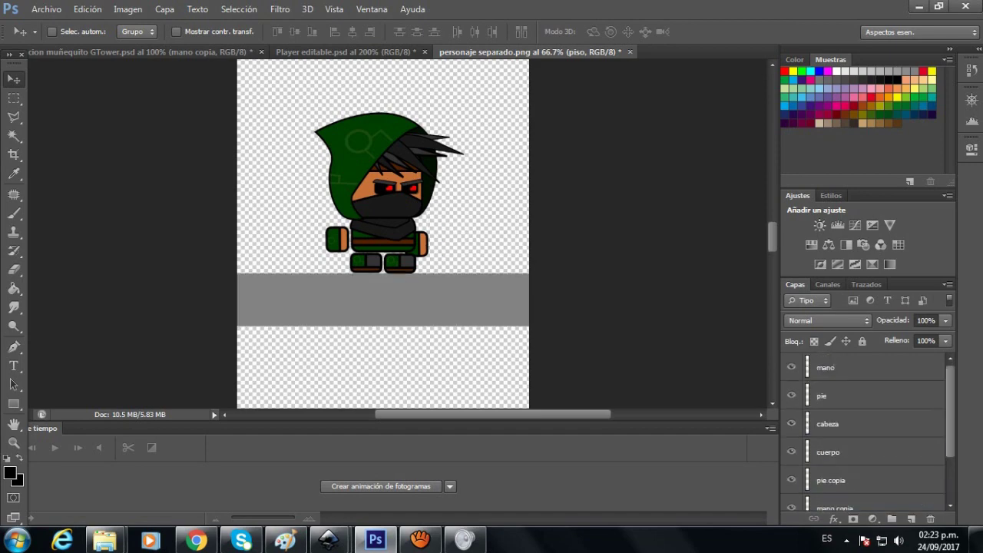
Step: Create a layer group above the "mano" layer and name it "cuadro1"
{"action": "scroll", "coordinate": [383, 231], "scroll_direction": "up", "scroll_amount": 3}
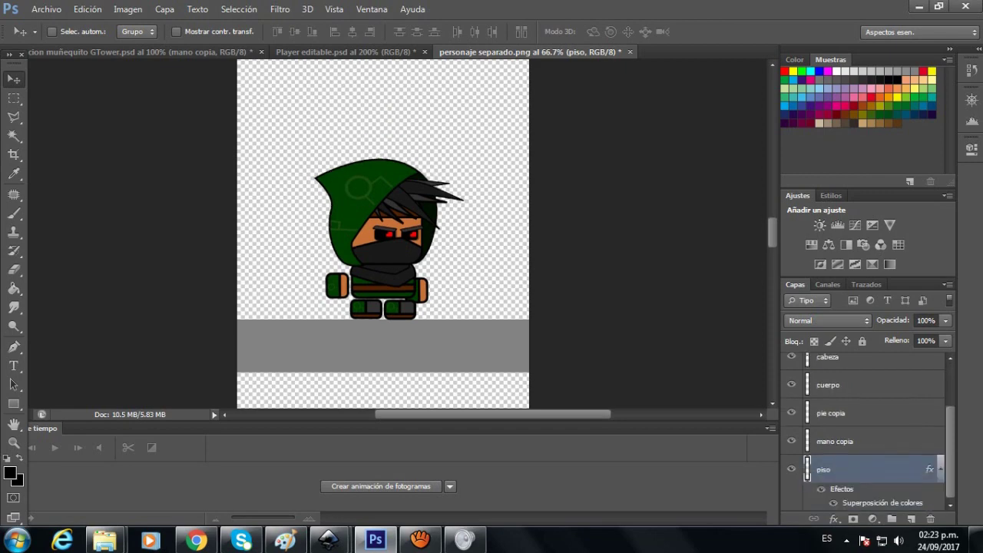
{"action": "scroll", "coordinate": [382, 233], "scroll_direction": "down", "scroll_amount": 3}
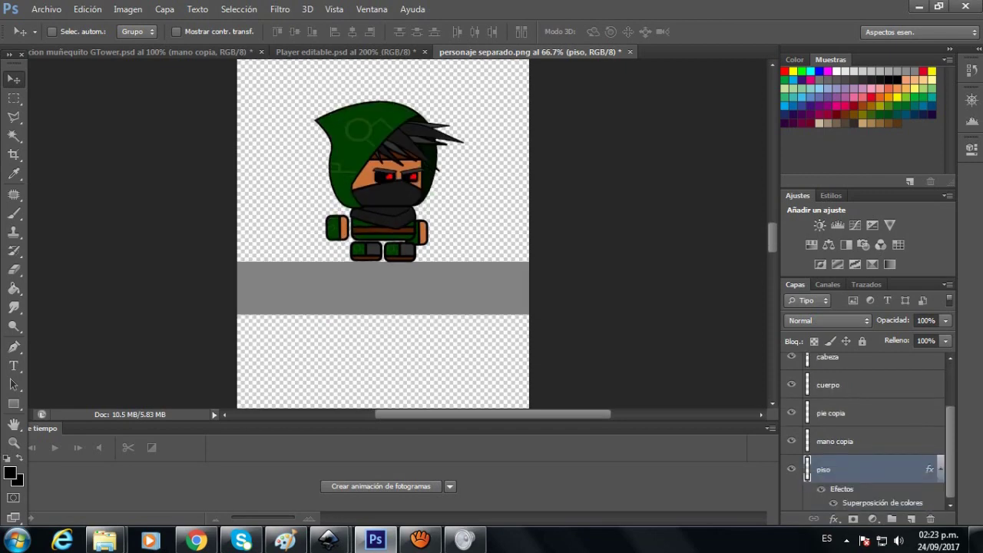
{"action": "scroll", "coordinate": [868, 430], "scroll_direction": "up", "scroll_amount": 2}
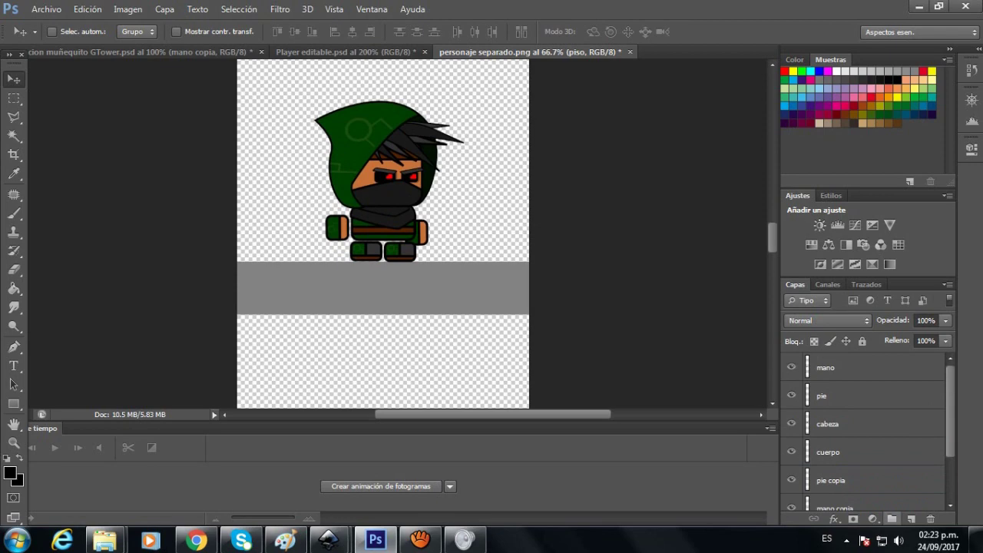
{"action": "left_click", "coordinate": [868, 368]}
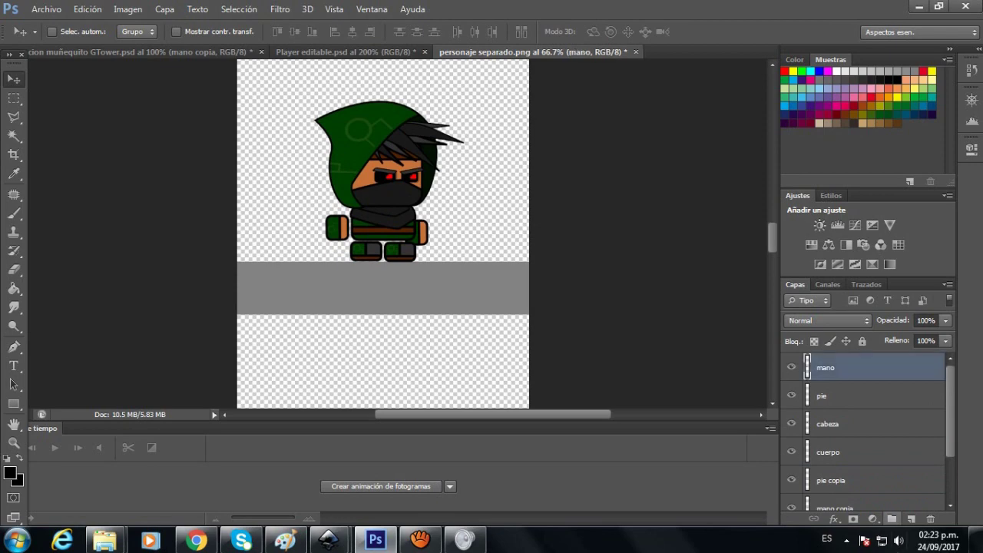
{"action": "left_click", "coordinate": [891, 518]}
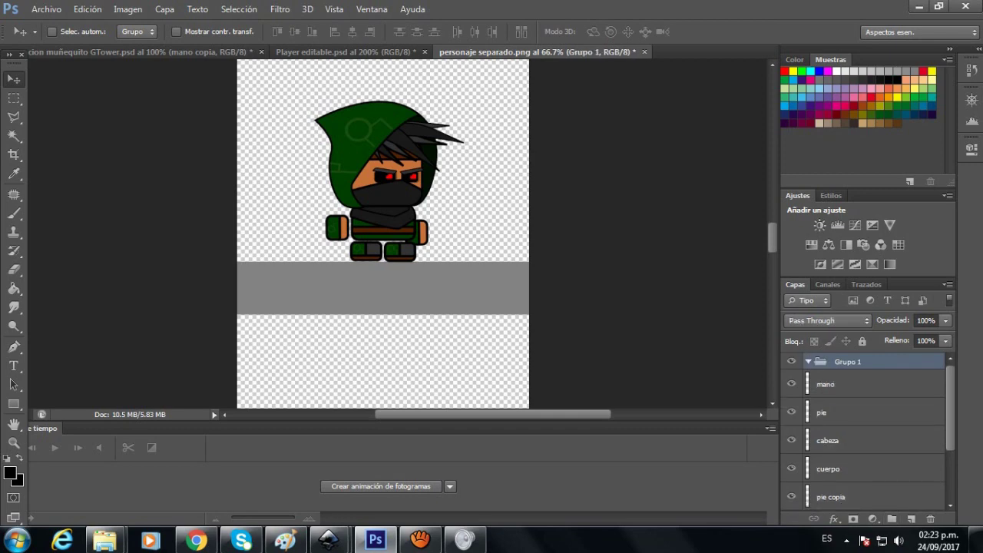
{"action": "double_click", "coordinate": [848, 362]}
{"action": "type", "text": "animacion1"}
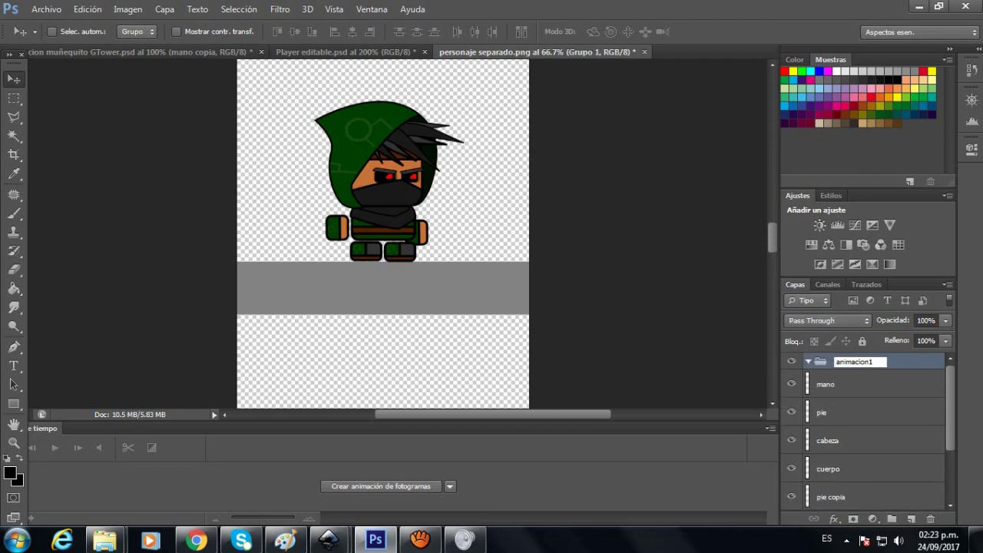
{"action": "key", "text": "BackSpace"}
{"action": "key", "text": "BackSpace"}
{"action": "key", "text": "BackSpace"}
{"action": "key", "text": "BackSpace"}
{"action": "key", "text": "BackSpace"}
{"action": "key", "text": "BackSpace"}
{"action": "key", "text": "BackSpace"}
{"action": "key", "text": "BackSpace"}
{"action": "key", "text": "BackSpace"}
{"action": "key", "text": "BackSpace"}
{"action": "type", "text": "cuadro1"}
Step: Put the layers from "mano" through "mano copia" into the "cuadro1" group and lower the character slightly so its feet overlap the floor
{"action": "left_click", "coordinate": [868, 384]}
{"action": "scroll", "coordinate": [868, 430], "scroll_direction": "down", "scroll_amount": 3}
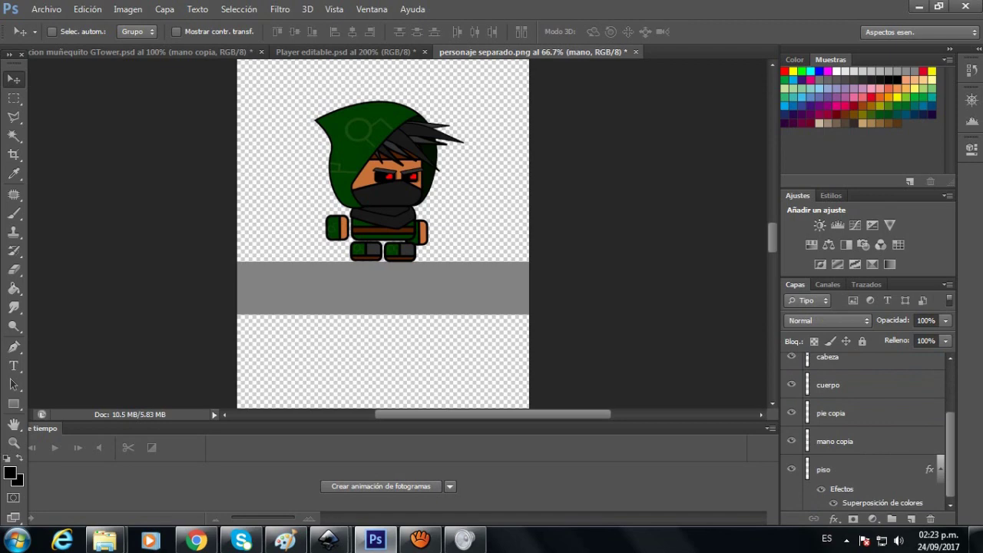
{"action": "left_click", "coordinate": [792, 469]}
{"action": "left_click", "coordinate": [792, 469]}
{"action": "left_click", "coordinate": [868, 441]}
{"action": "scroll", "coordinate": [868, 430], "scroll_direction": "up", "scroll_amount": 3}
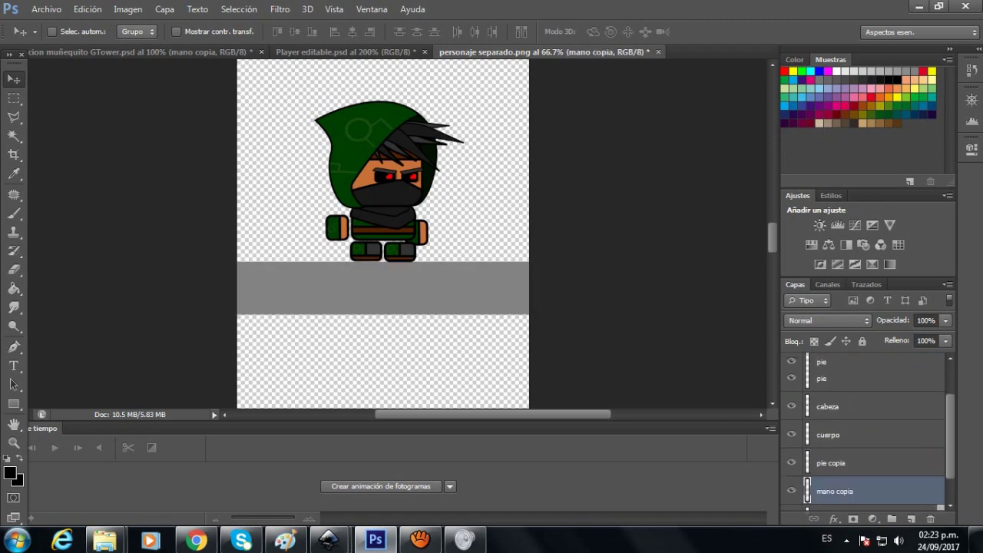
{"action": "left_click", "coordinate": [853, 384], "text": "shift"}
{"action": "left_click_drag", "start_coordinate": [853, 384], "coordinate": [852, 362]}
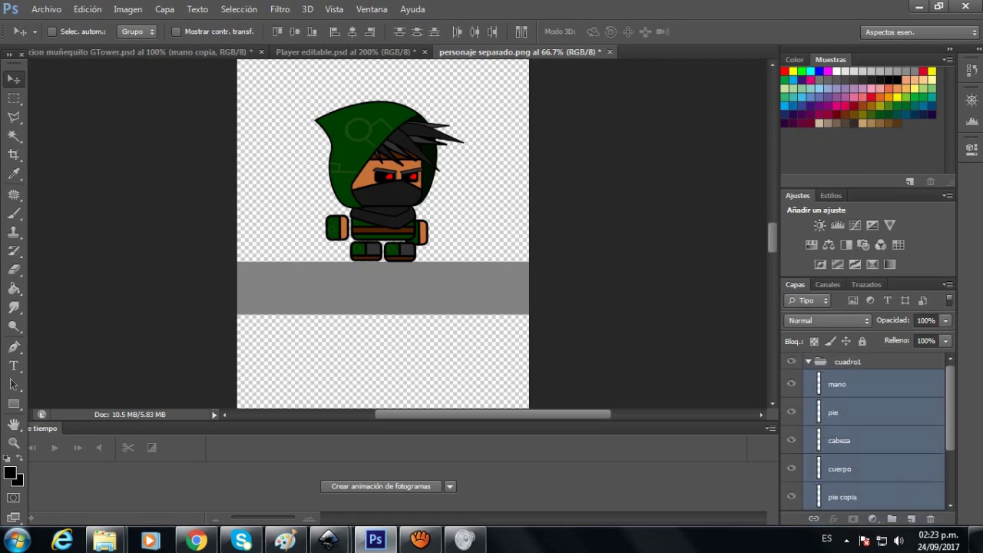
{"action": "left_click", "coordinate": [809, 362]}
{"action": "mouse_move", "coordinate": [395, 150]}
{"action": "left_mouse_down"}
{"action": "mouse_move", "coordinate": [339, 156]}
{"action": "mouse_move", "coordinate": [394, 158]}
{"action": "left_mouse_up"}
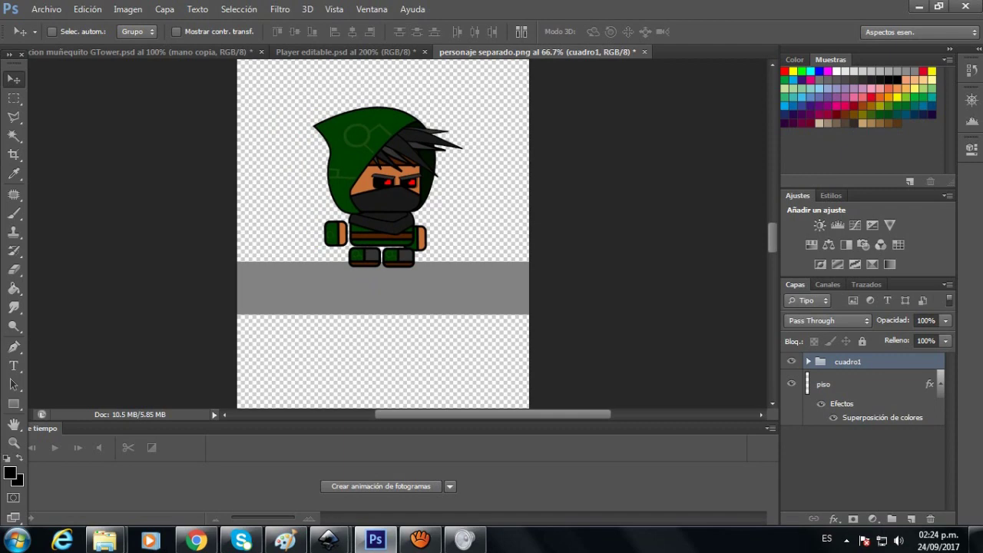
Step: Duplicate the "cuadro1" group as "cuadro1 copia" in the same document and hide the original group
{"action": "right_click", "coordinate": [873, 361]}
{"action": "left_click", "coordinate": [737, 178]}
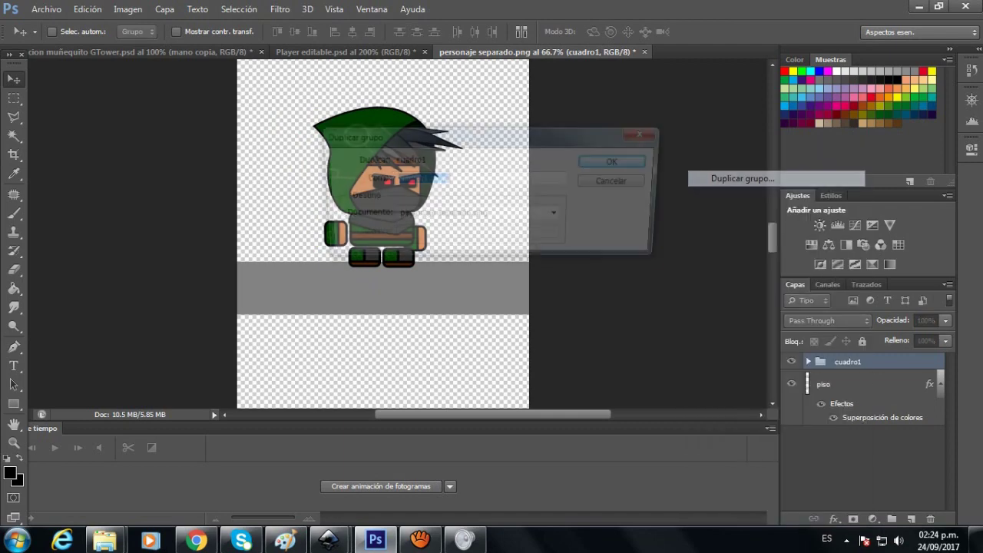
{"action": "key", "text": "Return"}
{"action": "left_click", "coordinate": [792, 378]}
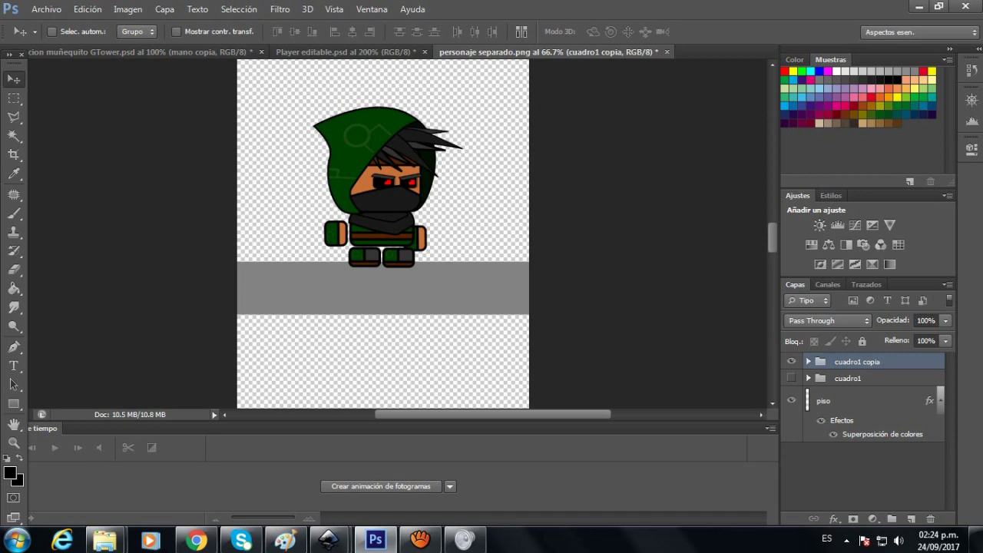
Step: Close the timeline and display it again
{"action": "left_click", "coordinate": [770, 429]}
{"action": "left_click", "coordinate": [745, 401]}
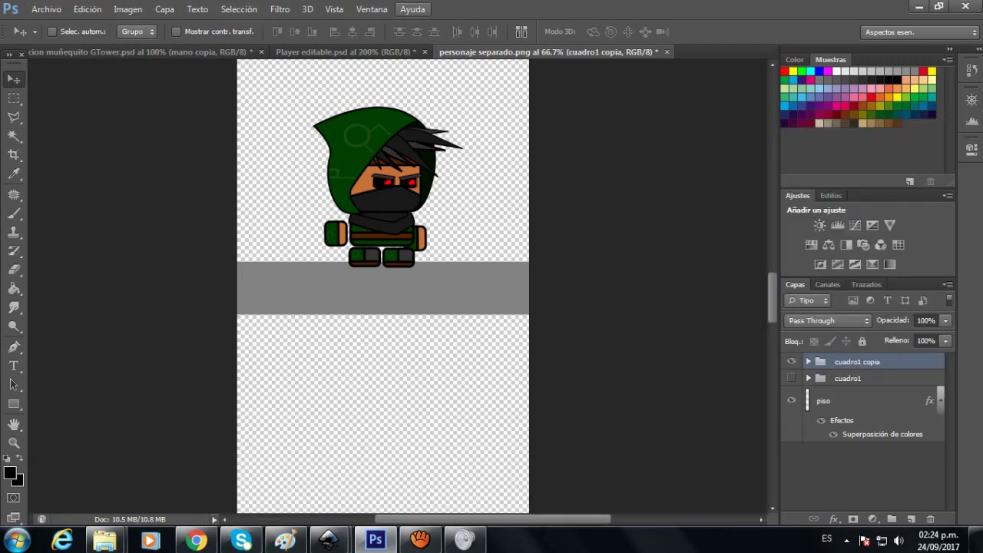
{"action": "left_click", "coordinate": [372, 10]}
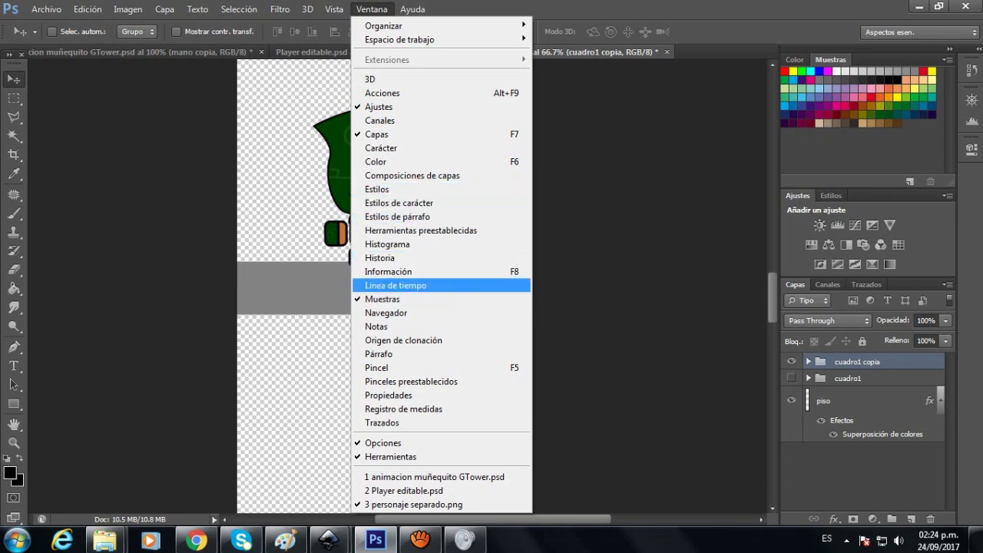
{"action": "left_click", "coordinate": [395, 285]}
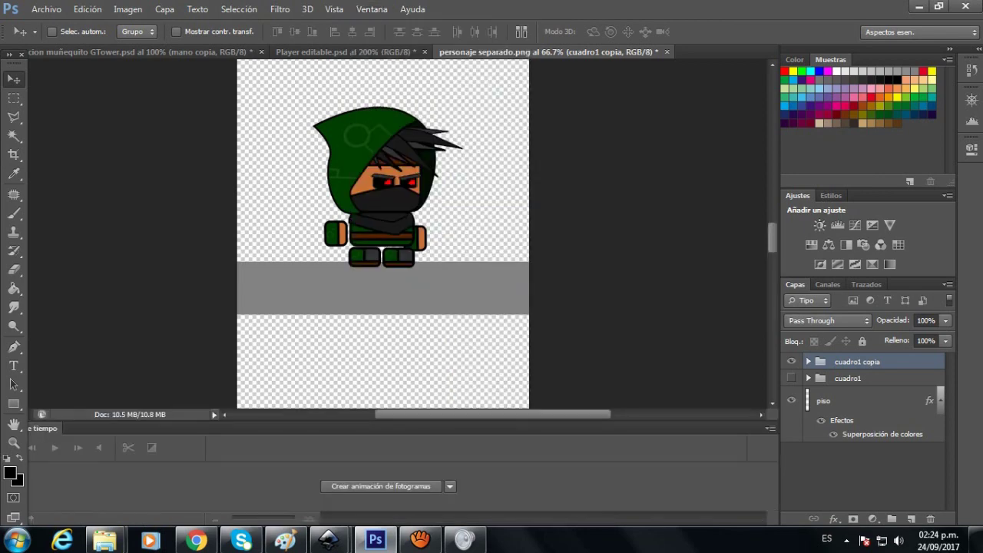
Step: Create a frame animation in the timeline
{"action": "left_click", "coordinate": [450, 486]}
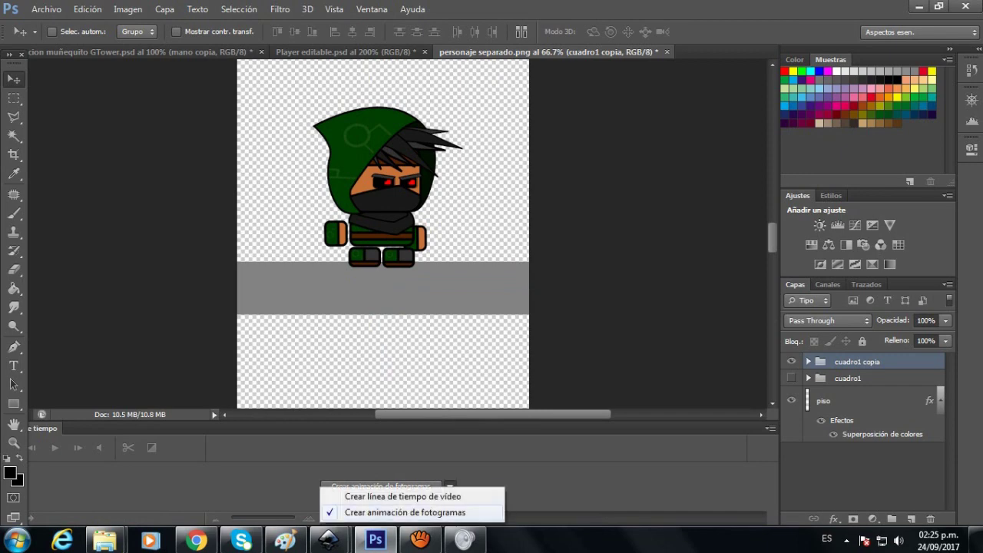
{"action": "left_click", "coordinate": [405, 512]}
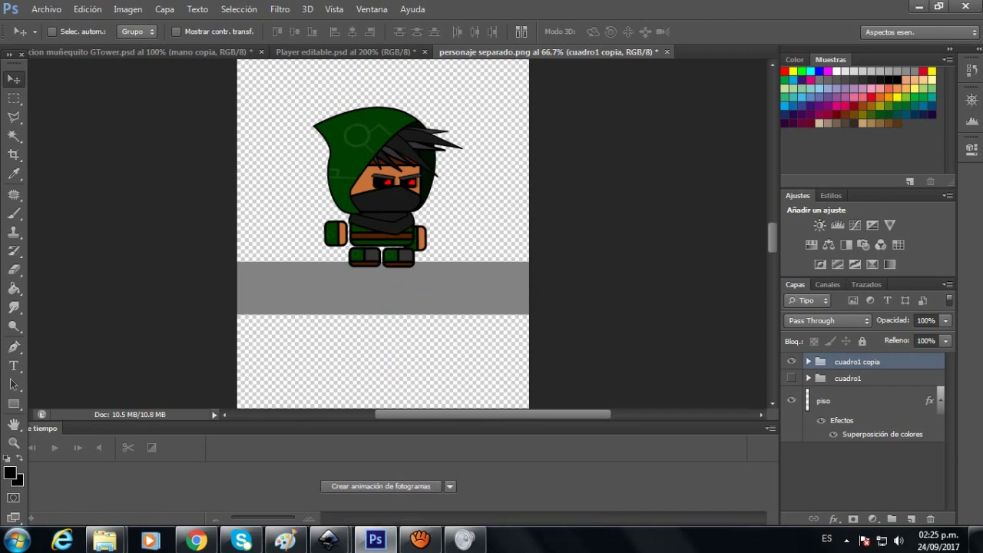
{"action": "left_click", "coordinate": [381, 486]}
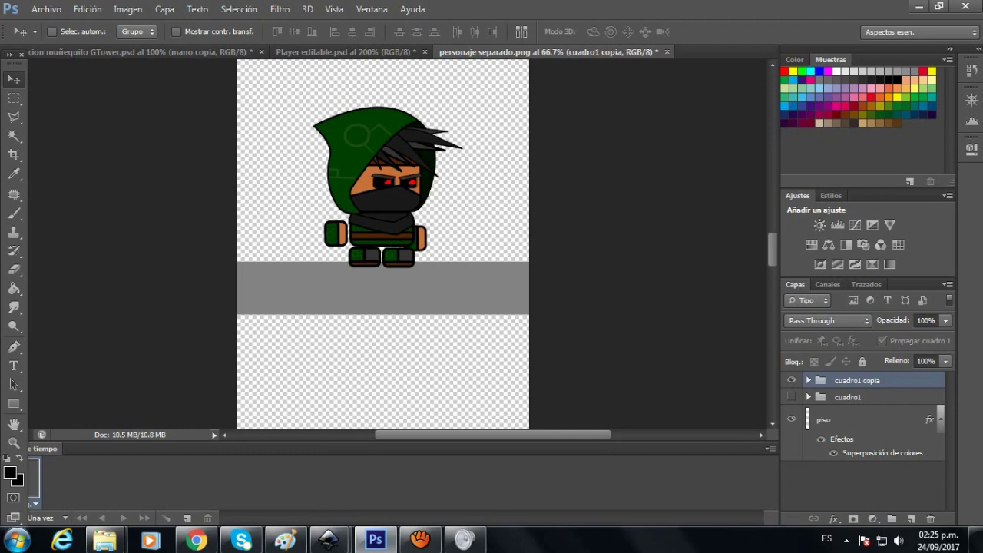
Step: Nudge the "mano copia" hand of the "cuadro1 copia" group right and slightly up so it extends farther out from the body
{"action": "right_click", "coordinate": [425, 238]}
{"action": "left_click", "coordinate": [477, 249]}
{"action": "left_click", "coordinate": [809, 381]}
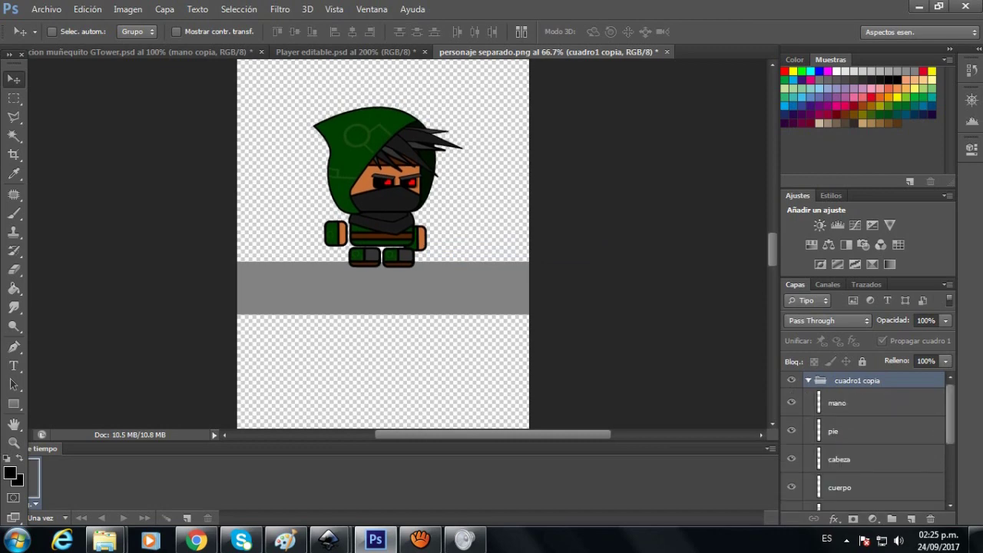
{"action": "scroll", "coordinate": [868, 442], "scroll_direction": "down", "scroll_amount": 1}
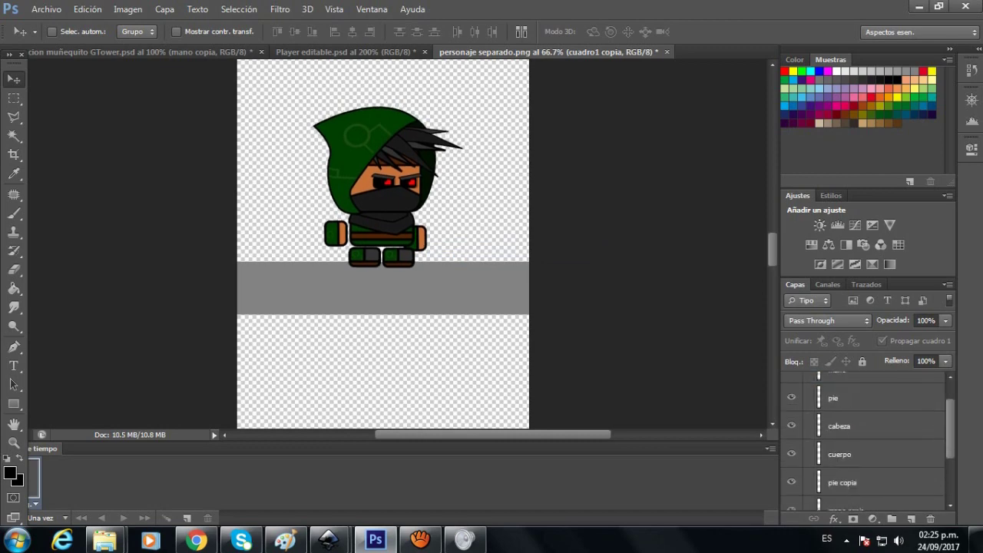
{"action": "scroll", "coordinate": [868, 442], "scroll_direction": "down", "scroll_amount": 1}
{"action": "scroll", "coordinate": [868, 441], "scroll_direction": "down", "scroll_amount": 1}
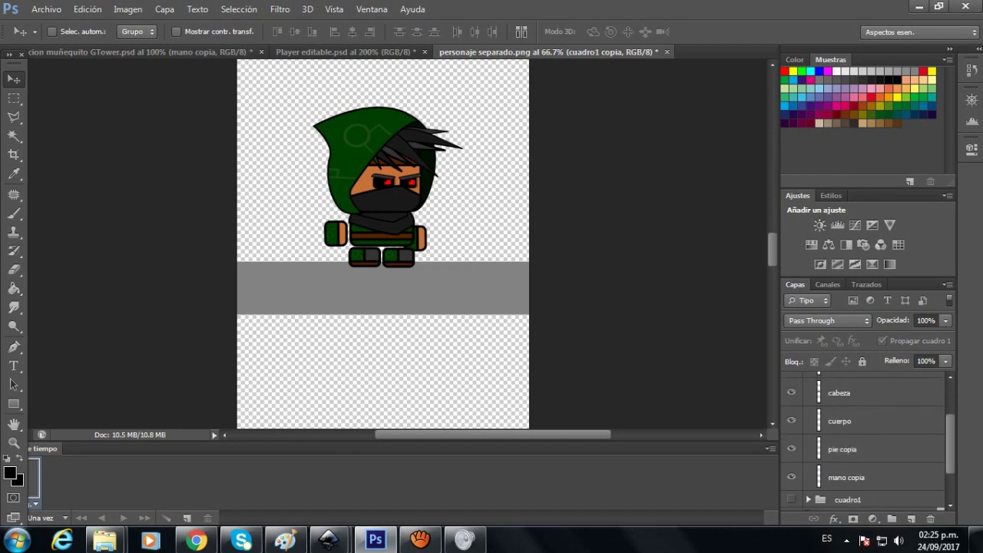
{"action": "left_click", "coordinate": [868, 477]}
{"action": "key", "text": "Right"}
{"action": "key", "text": "Right"}
{"action": "key", "text": "Right"}
{"action": "key", "text": "Right"}
{"action": "key", "text": "Right"}
{"action": "key", "text": "Right"}
{"action": "key", "text": "Right"}
{"action": "key", "text": "Right"}
{"action": "key", "text": "Right"}
{"action": "key", "text": "Right"}
{"action": "key", "text": "Right"}
{"action": "key", "text": "Right"}
{"action": "key", "text": "Right"}
{"action": "key", "text": "Right"}
{"action": "key", "text": "Right"}
{"action": "key", "text": "Up"}
{"action": "key", "text": "Up"}
{"action": "key", "text": "Up"}
{"action": "key", "text": "Up"}
{"action": "key", "text": "Left"}
{"action": "key", "text": "Left"}
{"action": "key", "text": "Up"}
{"action": "key", "text": "Up"}
{"action": "key", "text": "Up"}
{"action": "key", "text": "Up"}
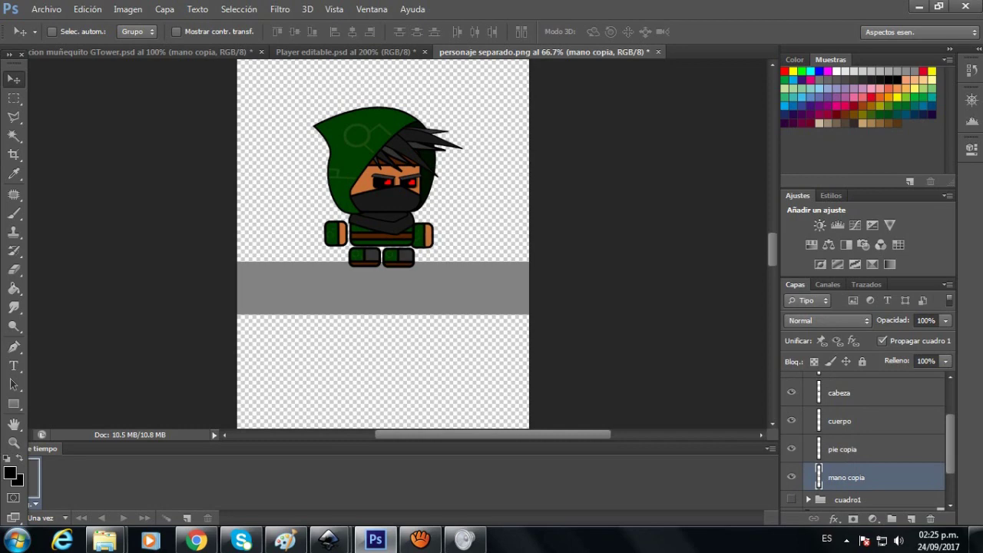
{"action": "key", "text": "Left"}
Step: Add a second animation frame and duplicate the "cuadro1 copia" group as "cuadro1 copia 2" in the same document
{"action": "scroll", "coordinate": [383, 244], "scroll_direction": "down", "scroll_amount": 1}
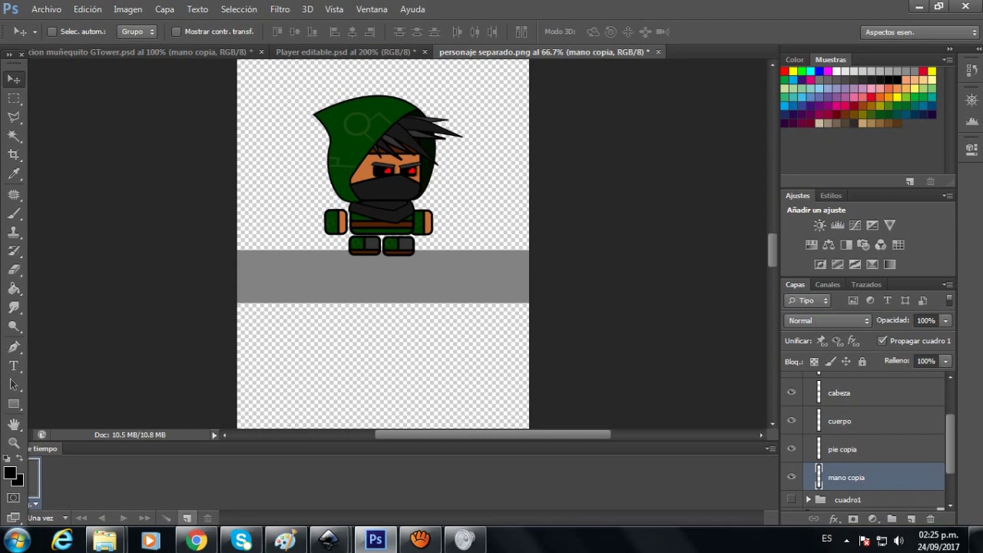
{"action": "left_click", "coordinate": [187, 518]}
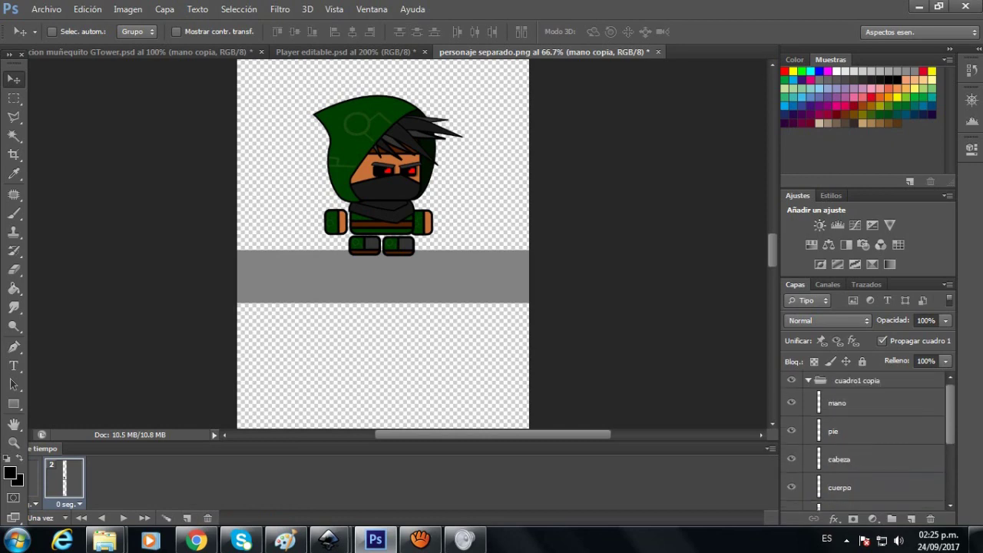
{"action": "left_click", "coordinate": [808, 381]}
{"action": "right_click", "coordinate": [839, 381]}
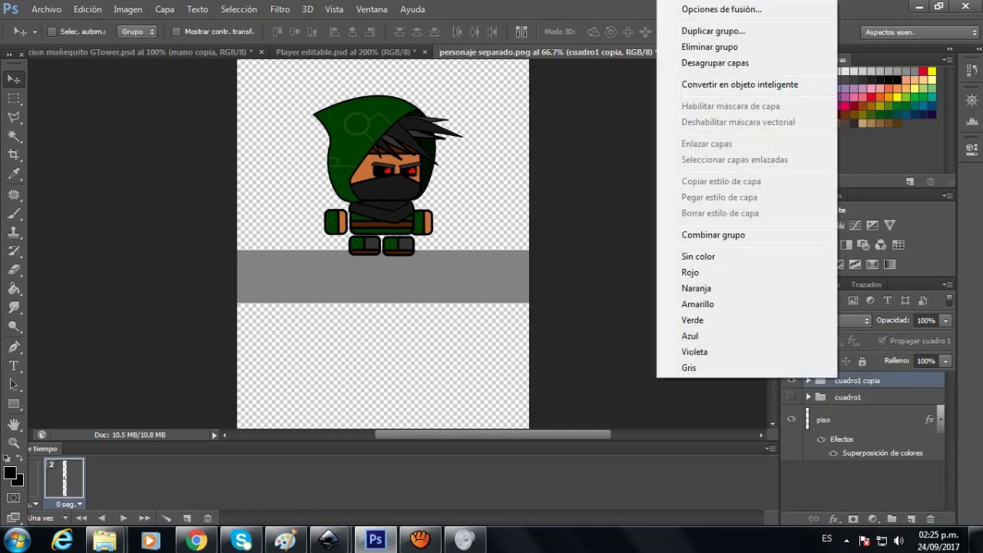
{"action": "left_click", "coordinate": [713, 31]}
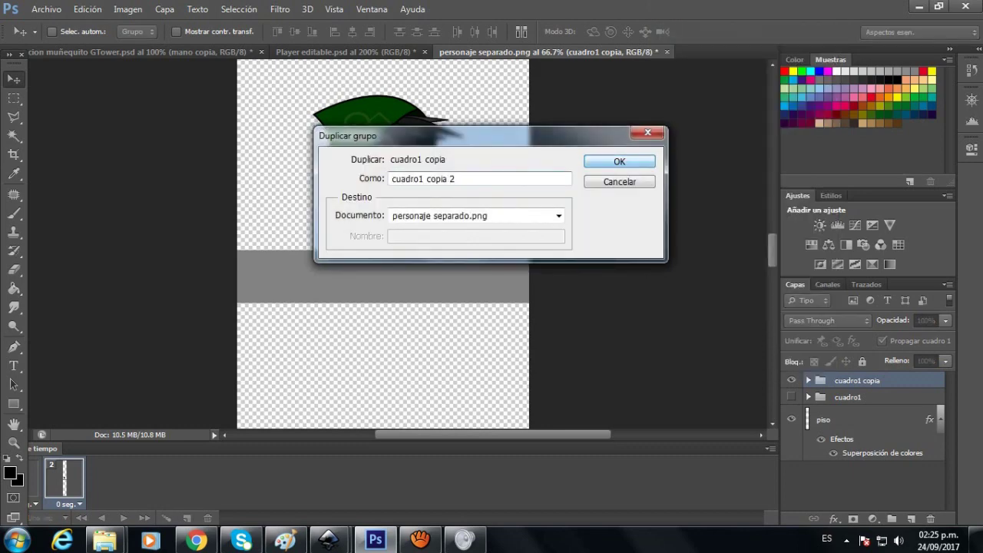
{"action": "key", "text": "Return"}
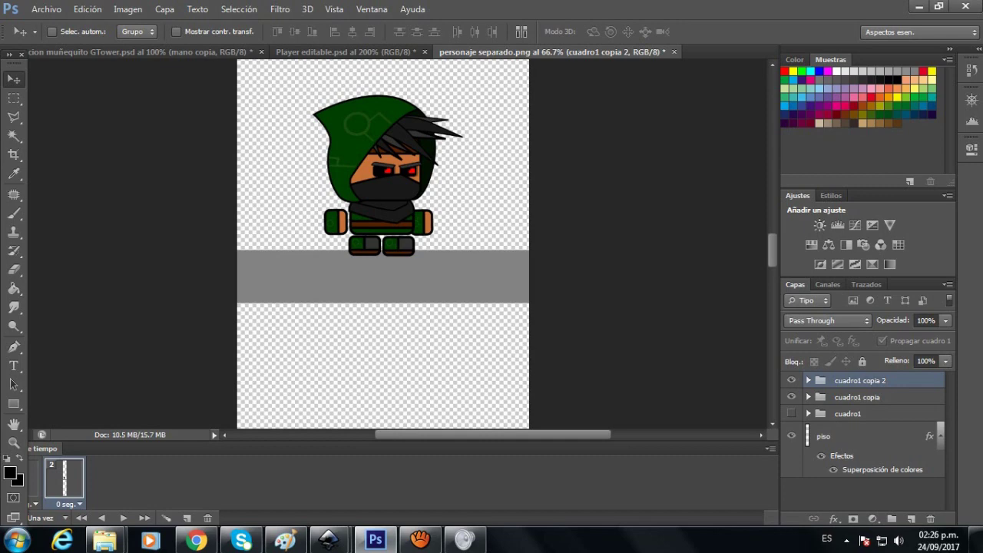
Step: Raise the "pie" foot of the "cuadro1 copia 2" group and shift it slightly right, over the lower part of the body
{"action": "left_click", "coordinate": [809, 381]}
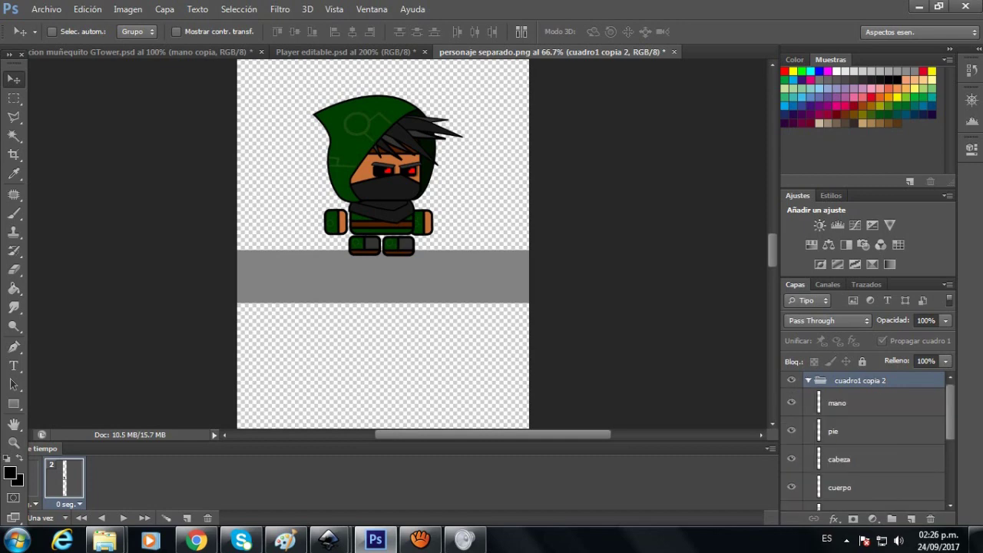
{"action": "scroll", "coordinate": [868, 437], "scroll_direction": "down", "scroll_amount": 1}
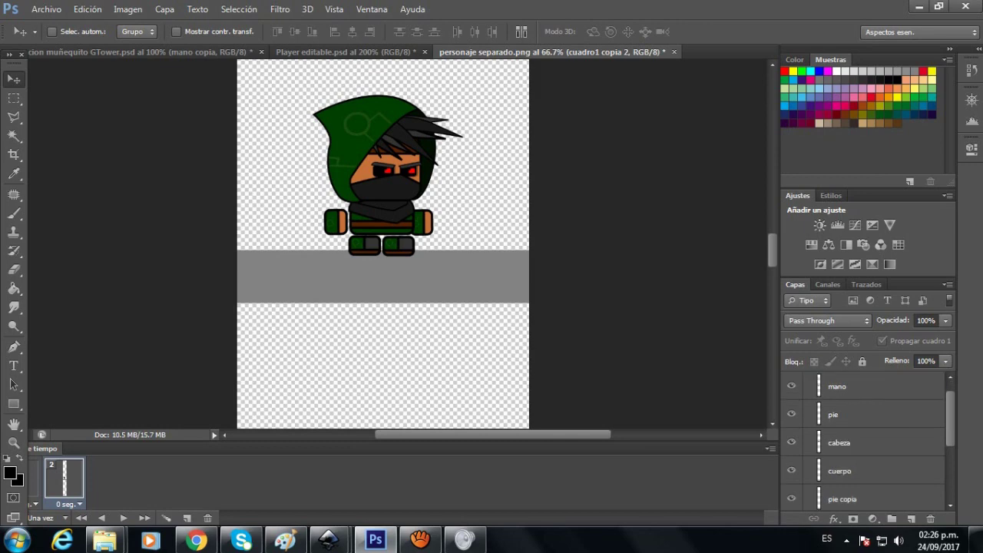
{"action": "scroll", "coordinate": [869, 438], "scroll_direction": "down", "scroll_amount": 1}
{"action": "scroll", "coordinate": [868, 438], "scroll_direction": "up", "scroll_amount": 1}
{"action": "left_click", "coordinate": [860, 415]}
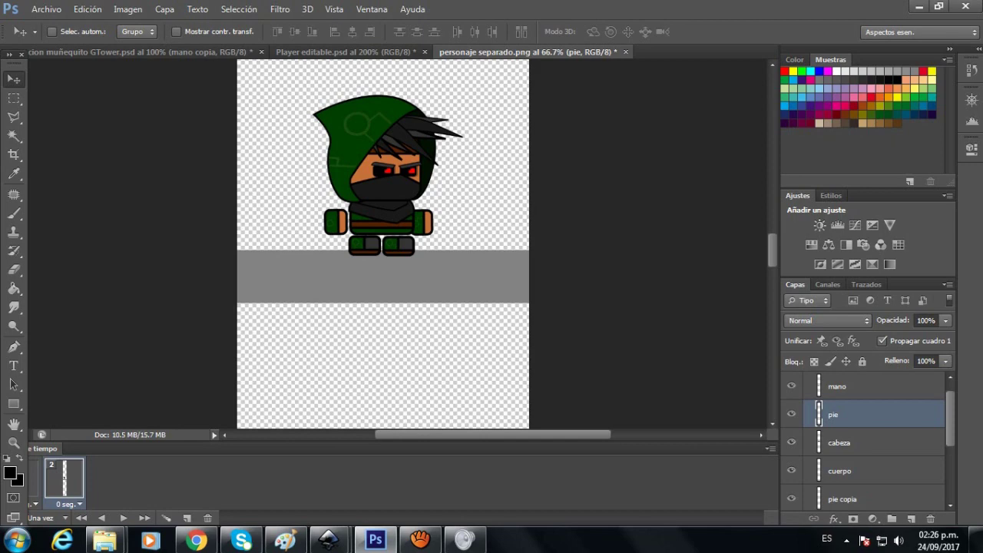
{"action": "right_click", "coordinate": [368, 247]}
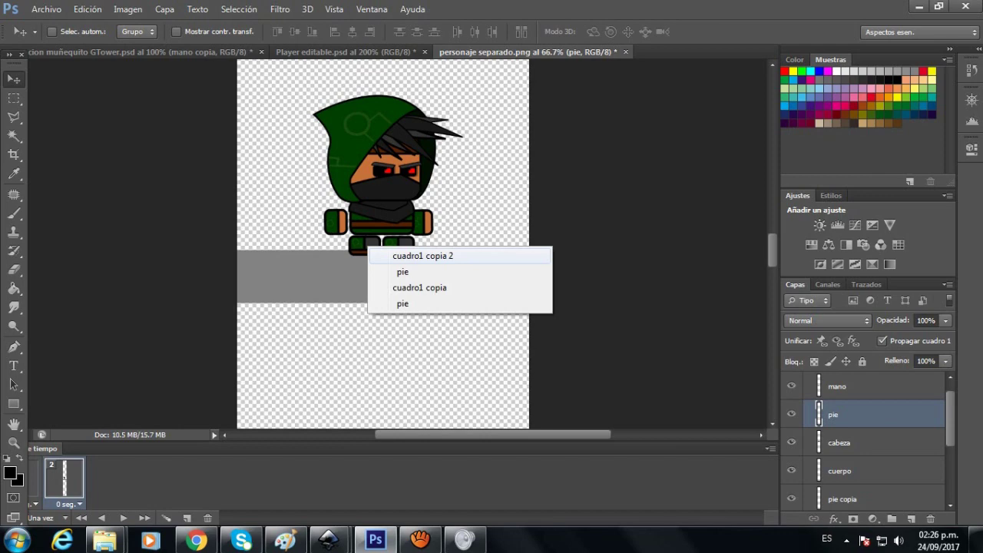
{"action": "left_click", "coordinate": [404, 272]}
{"action": "mouse_move", "coordinate": [364, 245]}
{"action": "left_mouse_down"}
{"action": "mouse_move", "coordinate": [383, 230]}
{"action": "mouse_move", "coordinate": [371, 232]}
{"action": "left_mouse_up"}
{"action": "left_click_drag", "start_coordinate": [376, 194], "coordinate": [377, 195]}
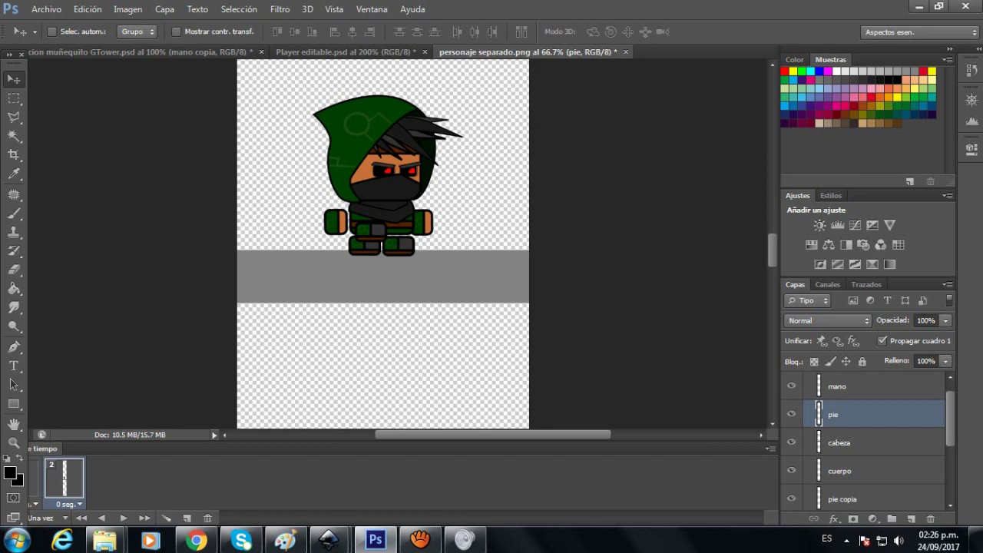
Step: Shift the "pie copia" foot of the "cuadro1 copia 2" group left so it sits between the two original feet
{"action": "scroll", "coordinate": [868, 441], "scroll_direction": "down", "scroll_amount": 2}
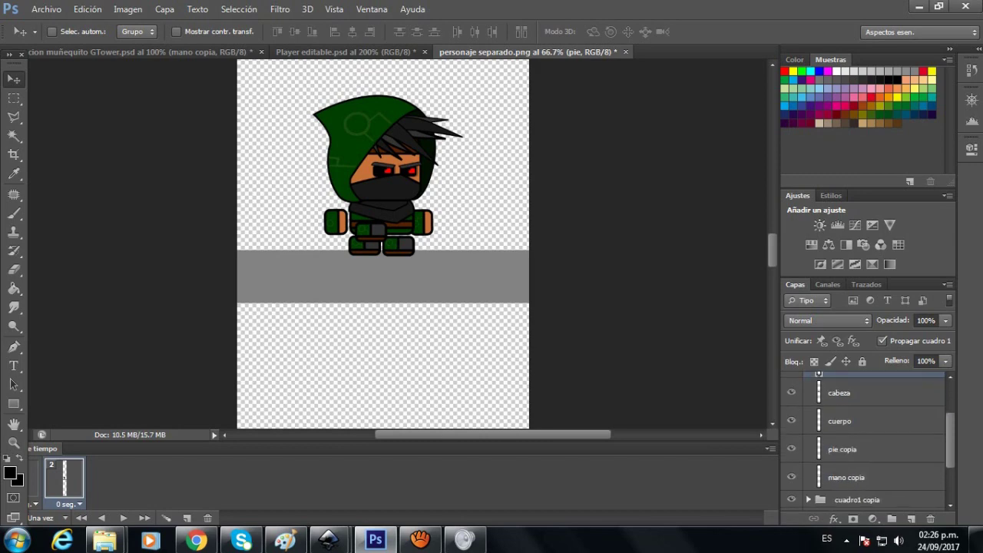
{"action": "left_click", "coordinate": [868, 450]}
{"action": "left_click_drag", "start_coordinate": [384, 230], "coordinate": [414, 224]}
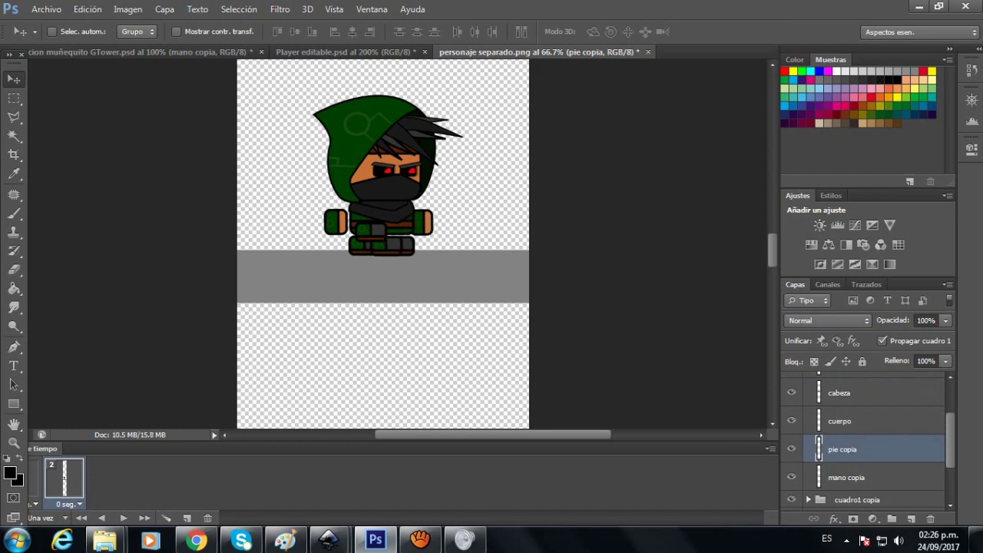
Step: Nudge the "mano" and "mano copia" hands of the "cuadro1 copia 2" group slightly down
{"action": "right_click", "coordinate": [340, 224]}
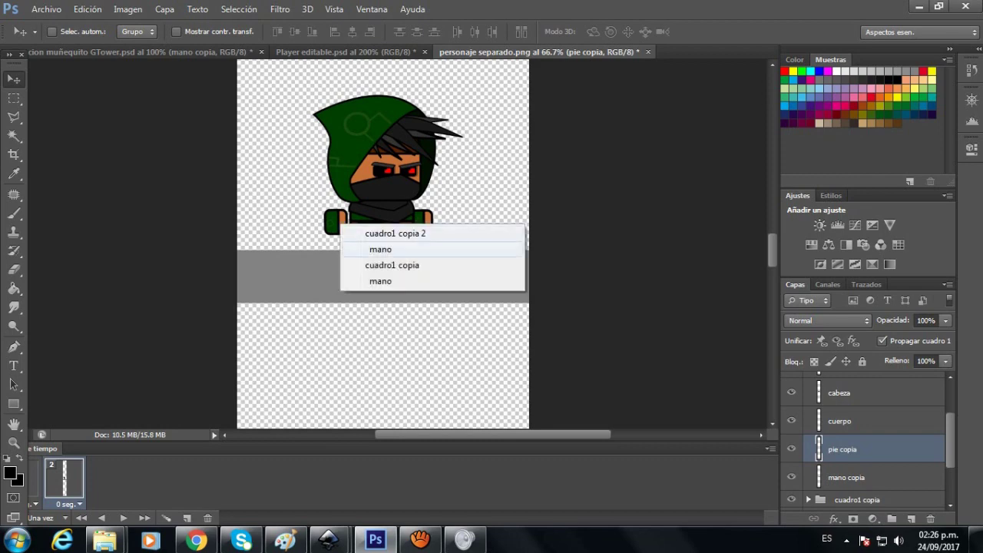
{"action": "left_click", "coordinate": [380, 249]}
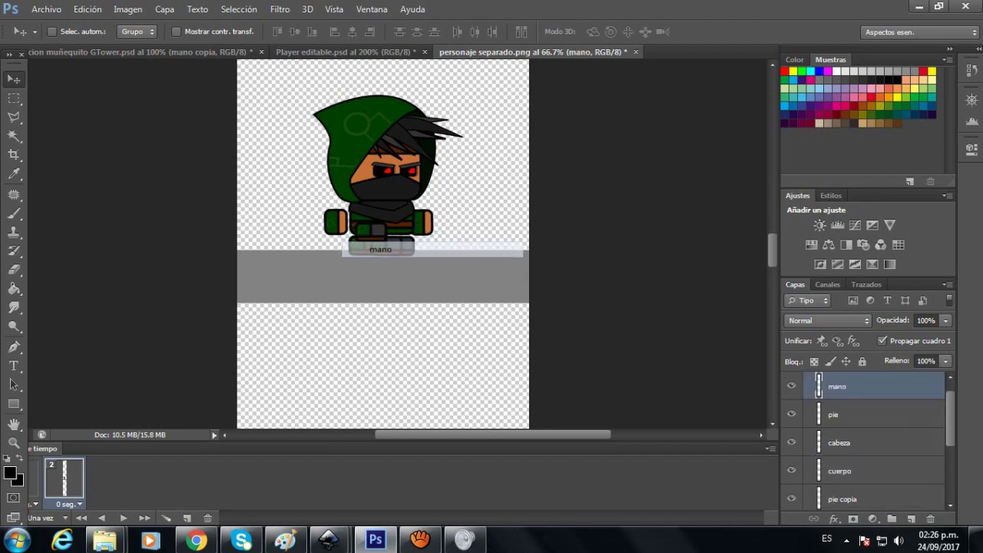
{"action": "key", "text": "Down"}
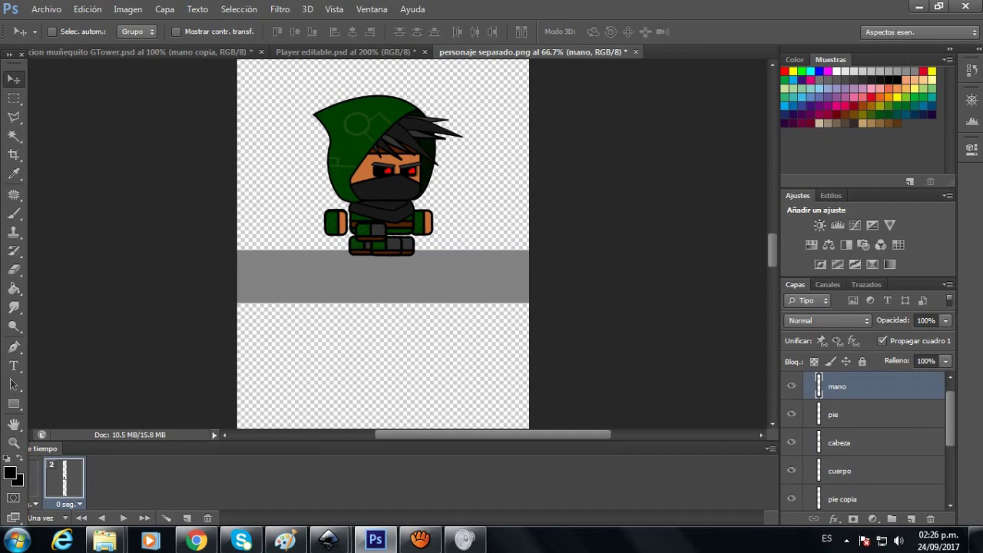
{"action": "right_click", "coordinate": [423, 223]}
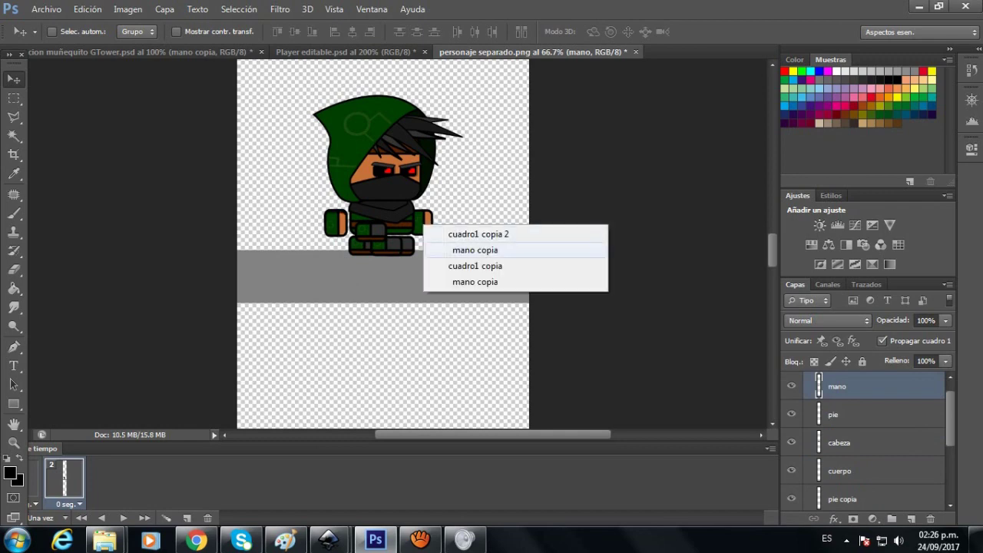
{"action": "left_click", "coordinate": [476, 266]}
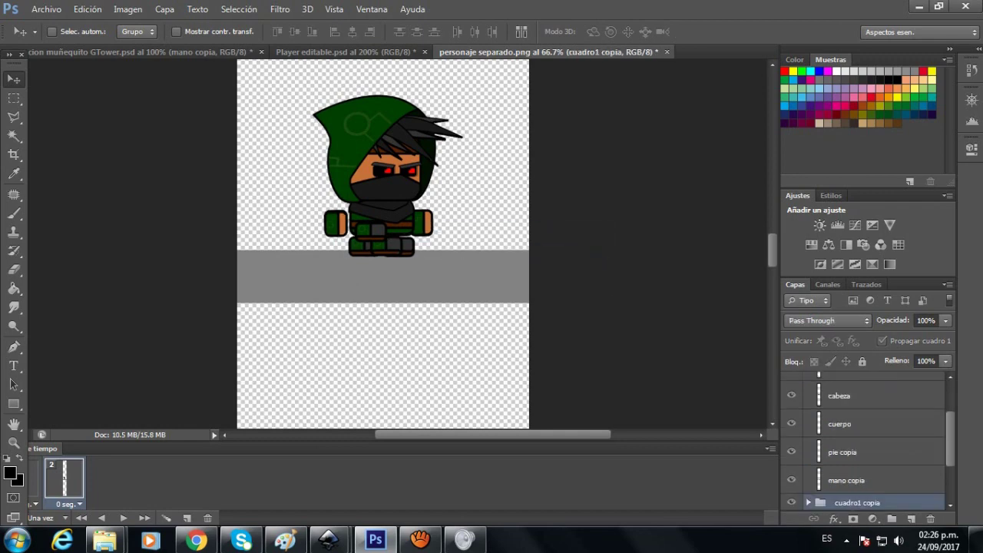
{"action": "scroll", "coordinate": [868, 441], "scroll_direction": "down", "scroll_amount": 1}
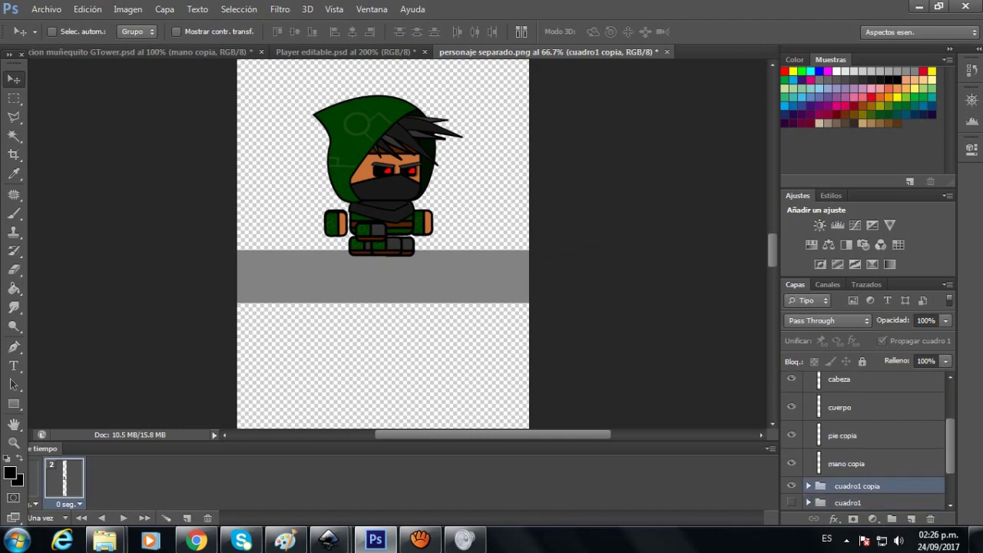
{"action": "left_click", "coordinate": [846, 464]}
{"action": "key", "text": "Down"}
{"action": "key", "text": "Down"}
{"action": "key", "text": "Down"}
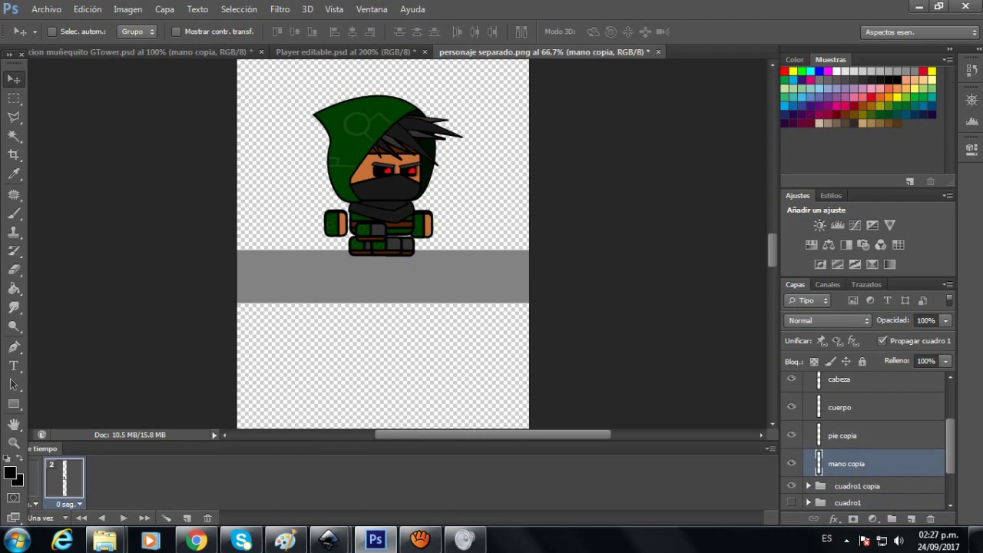
Step: Nudge the "cuerpo" body of the "cuadro1 copia 2" group slightly down and its "cabeza" head slightly right
{"action": "left_click", "coordinate": [840, 408]}
{"action": "key", "text": "Down"}
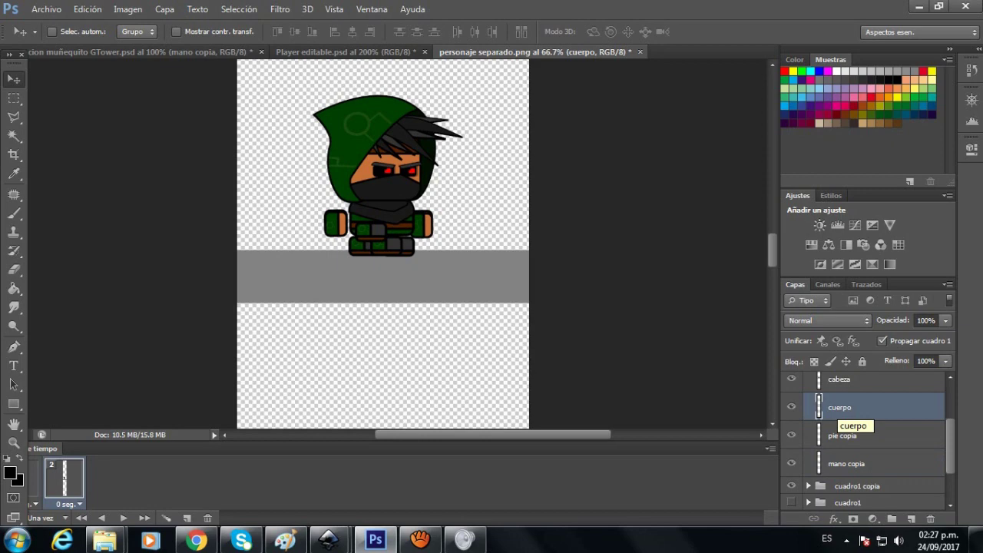
{"action": "left_click", "coordinate": [839, 381]}
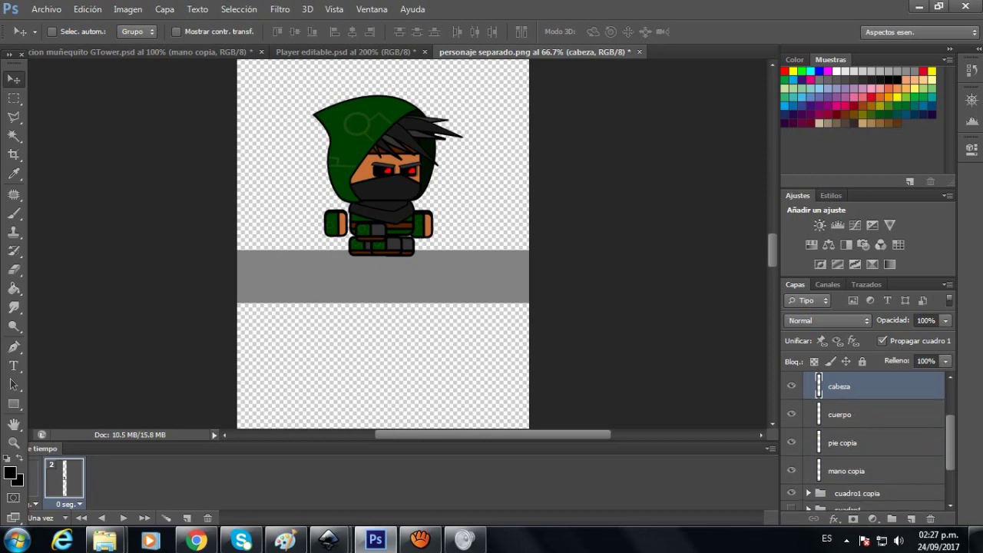
{"action": "key", "text": "Right"}
{"action": "key", "text": "Right"}
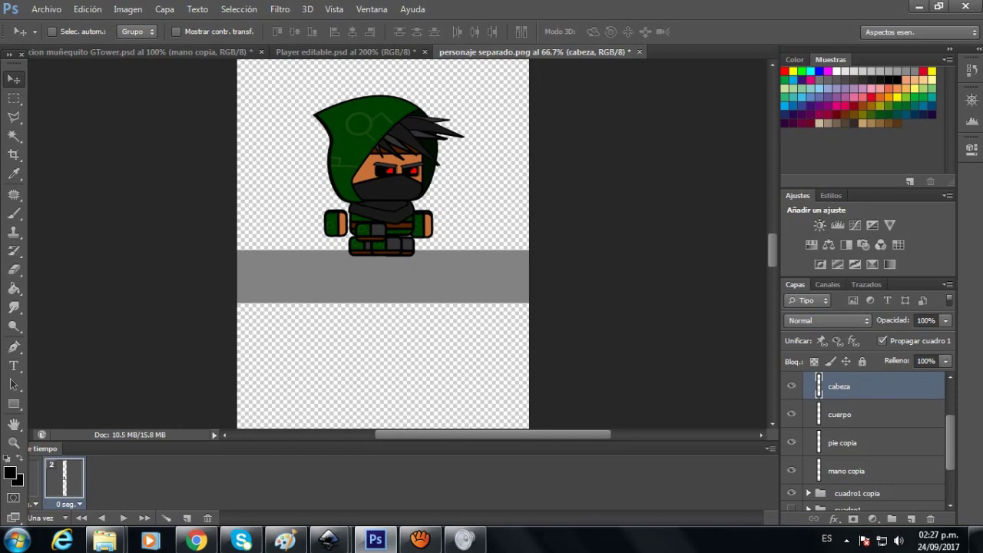
Step: Hide the "cuadro1 copia" group in the second animation frame
{"action": "scroll", "coordinate": [864, 441], "scroll_direction": "down", "scroll_amount": 1}
{"action": "scroll", "coordinate": [864, 441], "scroll_direction": "down", "scroll_amount": 1}
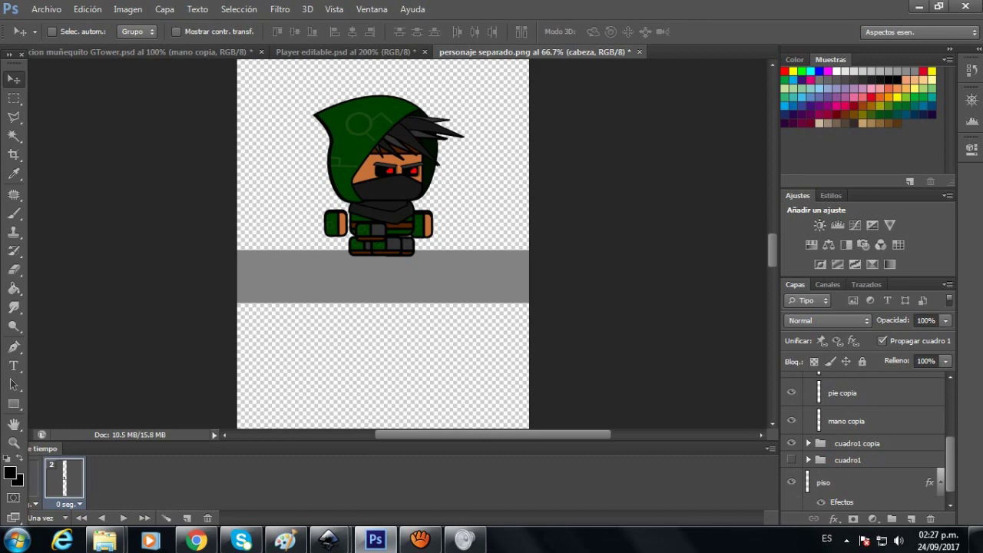
{"action": "left_click", "coordinate": [791, 443]}
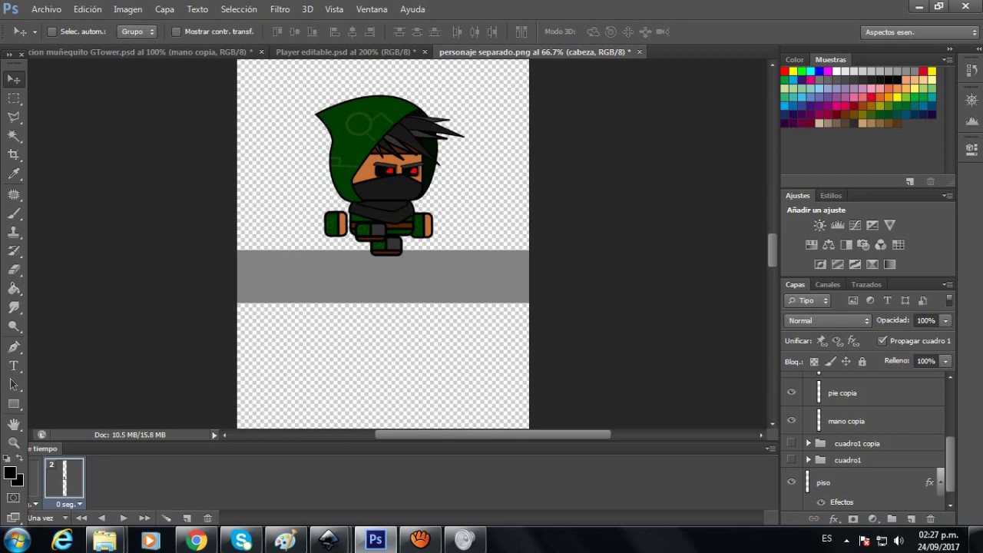
Step: Alternate between animation frames 1 and 2 to compare the character's poses
{"action": "left_click_drag", "start_coordinate": [493, 434], "coordinate": [471, 435]}
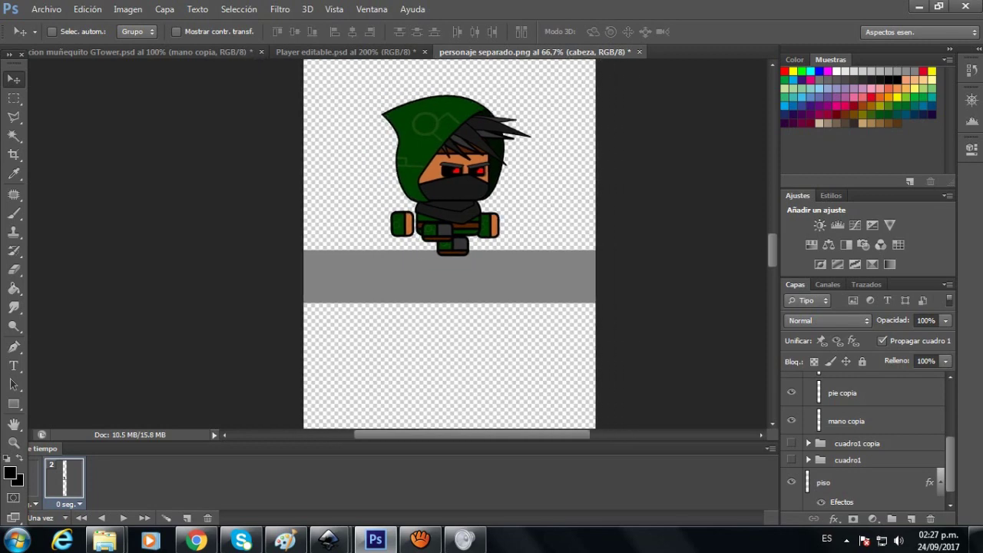
{"action": "left_click", "coordinate": [34, 479]}
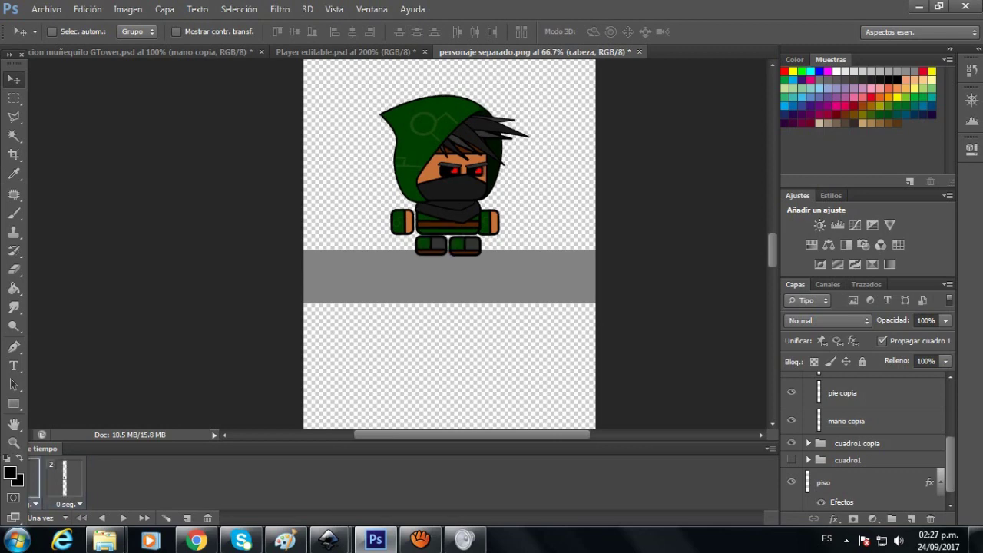
{"action": "left_click", "coordinate": [64, 478]}
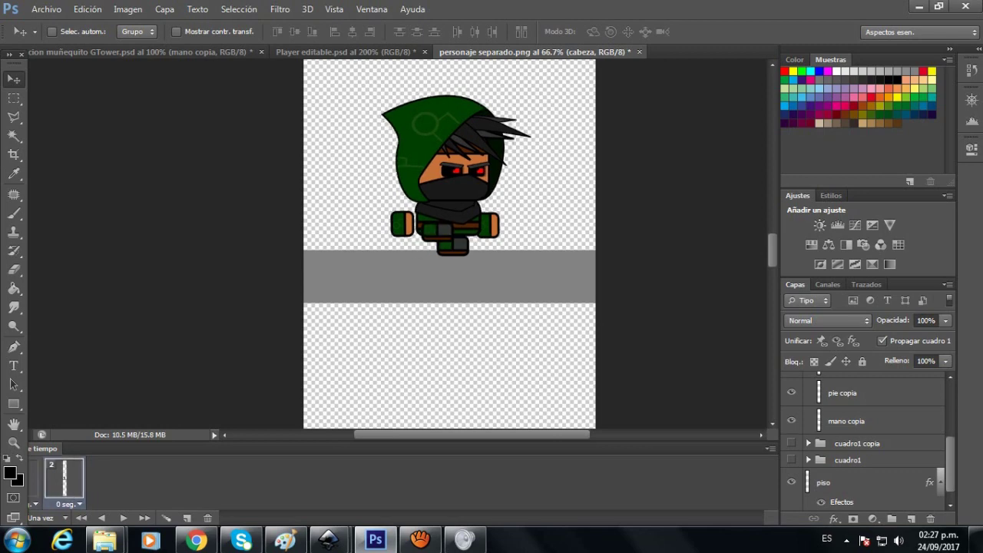
{"action": "left_click", "coordinate": [34, 479]}
{"action": "left_click", "coordinate": [65, 479]}
{"action": "left_click", "coordinate": [34, 478]}
{"action": "left_click", "coordinate": [65, 479]}
Step: Add a third animation frame and duplicate the "cuadro1 copia 2" group as "cuadro1 copia 3" in the same document
{"action": "left_click", "coordinate": [187, 517]}
{"action": "scroll", "coordinate": [868, 442], "scroll_direction": "up", "scroll_amount": 5}
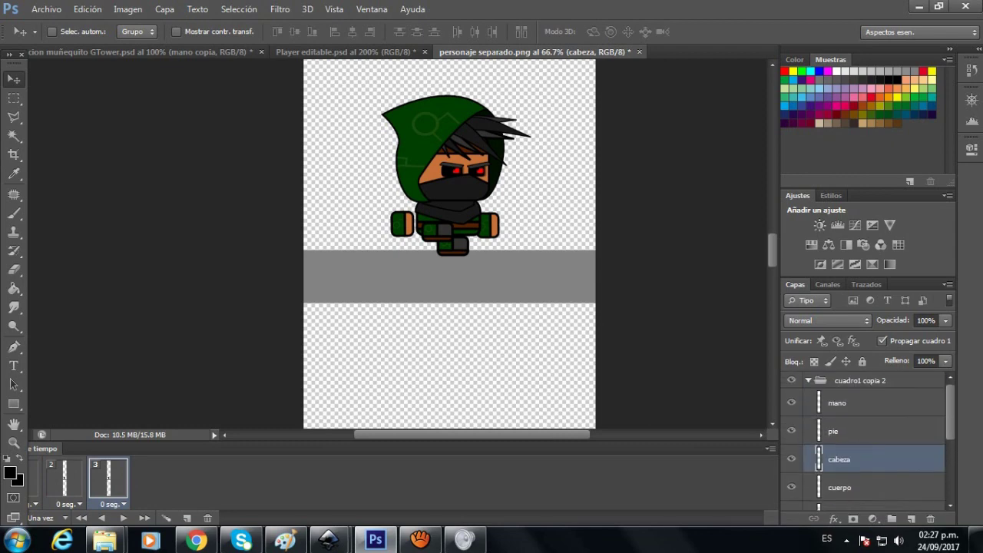
{"action": "left_click", "coordinate": [808, 381]}
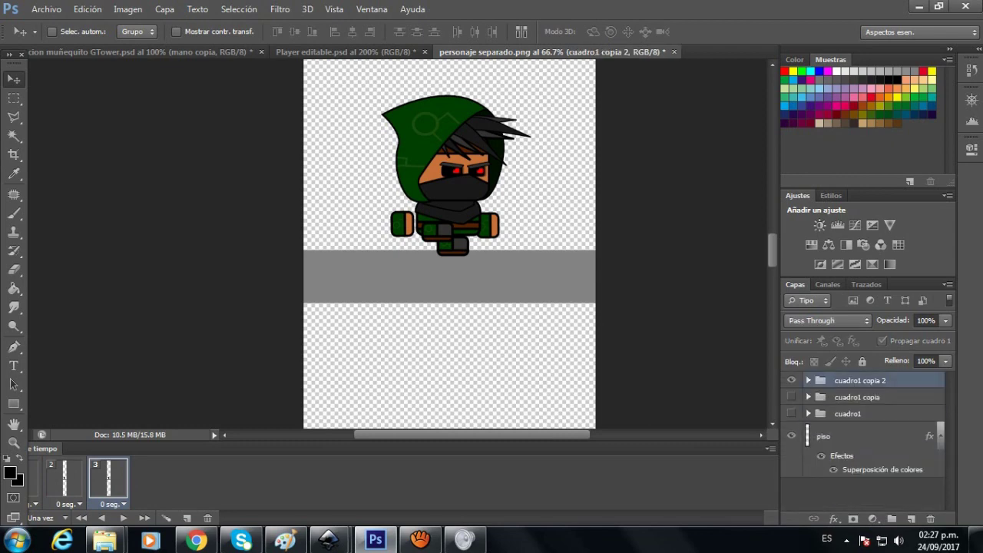
{"action": "right_click", "coordinate": [876, 381]}
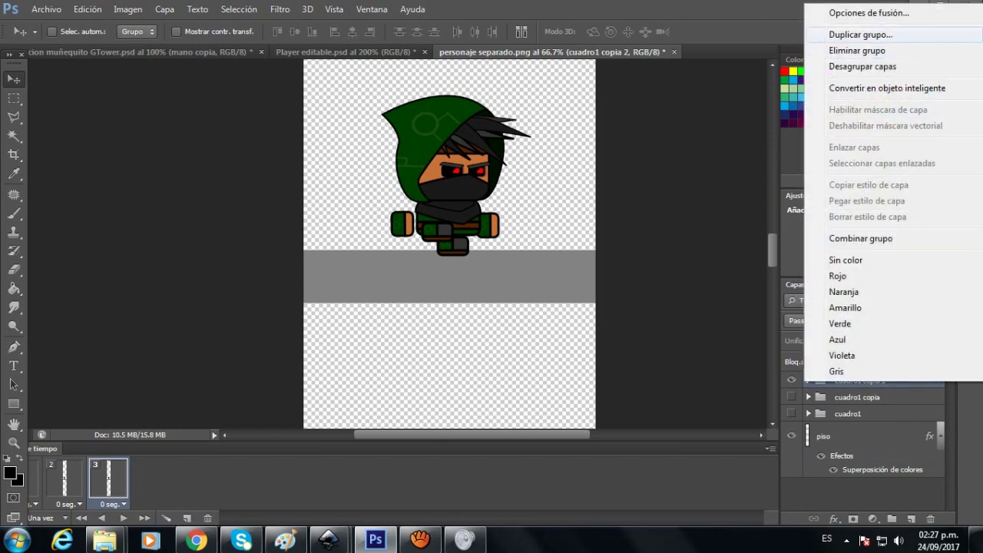
{"action": "left_click", "coordinate": [860, 34]}
{"action": "left_click", "coordinate": [632, 160]}
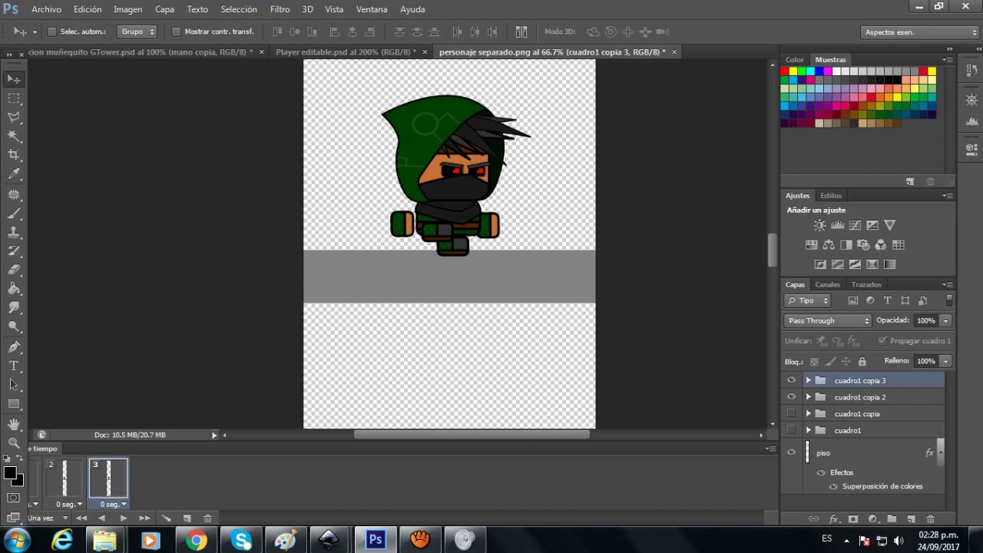
Step: Shift the raised "pie" foot of the "cuadro1 copia 3" group right so it sits ahead of its previous-frame position
{"action": "left_click", "coordinate": [791, 397]}
{"action": "left_click", "coordinate": [791, 396]}
{"action": "left_click", "coordinate": [808, 380]}
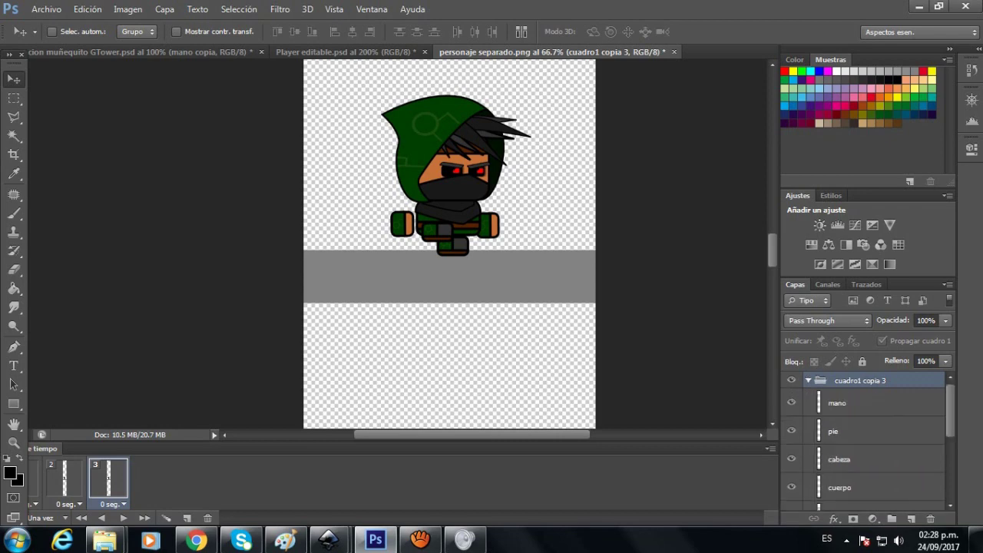
{"action": "left_click", "coordinate": [845, 431]}
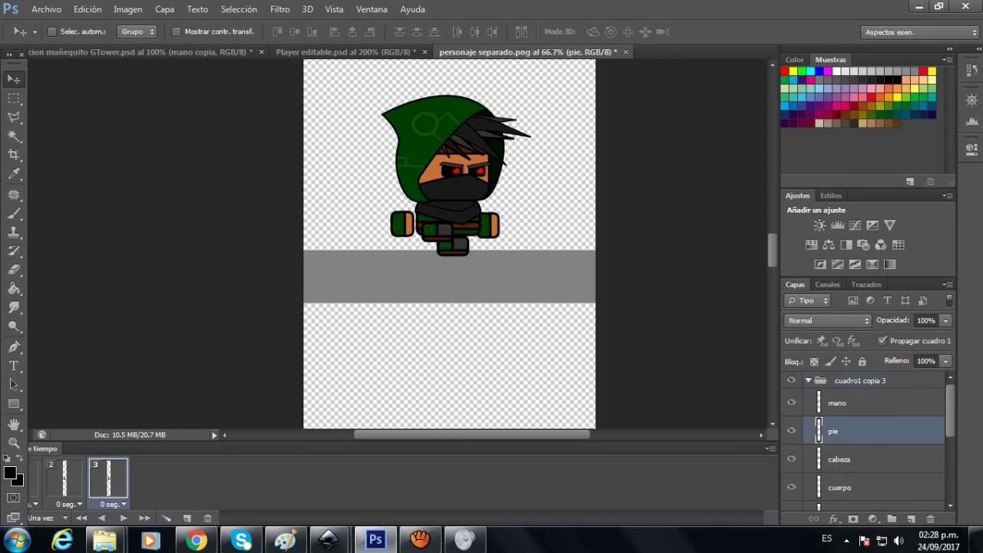
{"action": "key", "text": "Right"}
{"action": "key", "text": "Right"}
{"action": "key", "text": "Right"}
{"action": "key", "text": "Right"}
{"action": "key", "text": "Right"}
{"action": "key", "text": "Right"}
{"action": "key", "text": "Right"}
{"action": "key", "text": "Right"}
{"action": "key", "text": "Right"}
{"action": "key", "text": "Right"}
{"action": "key", "text": "Right"}
{"action": "key", "text": "Right"}
{"action": "key", "text": "Right"}
{"action": "key", "text": "Right"}
{"action": "key", "text": "Right"}
{"action": "key", "text": "Right"}
{"action": "key", "text": "Right"}
{"action": "key", "text": "Right"}
{"action": "key", "text": "Right"}
{"action": "key", "text": "Right"}
Step: Shift the "pie copia" foot of the "cuadro1 copia 3" group left along the ground, toward the back of the body
{"action": "scroll", "coordinate": [868, 442], "scroll_direction": "down", "scroll_amount": 1}
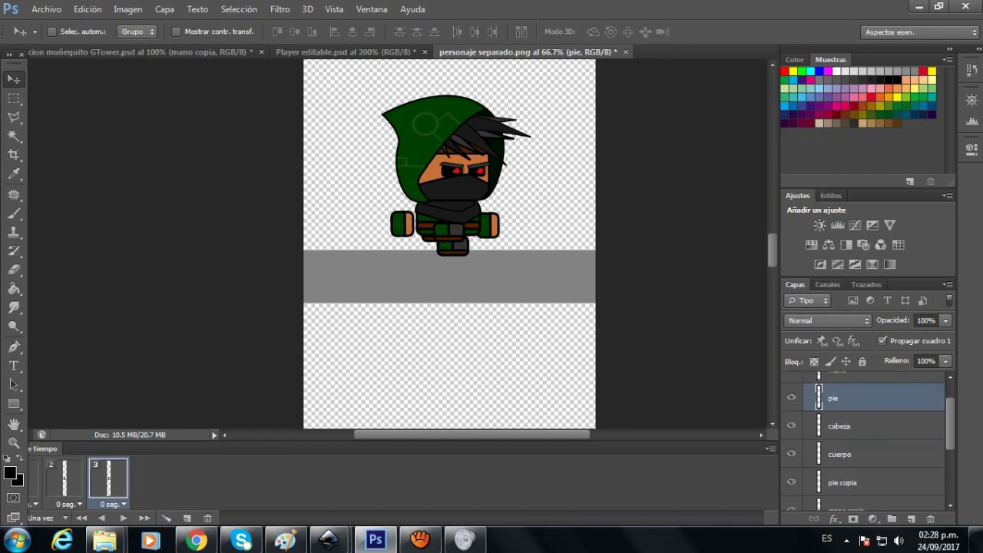
{"action": "scroll", "coordinate": [864, 441], "scroll_direction": "down", "scroll_amount": 1}
{"action": "scroll", "coordinate": [864, 441], "scroll_direction": "down", "scroll_amount": 1}
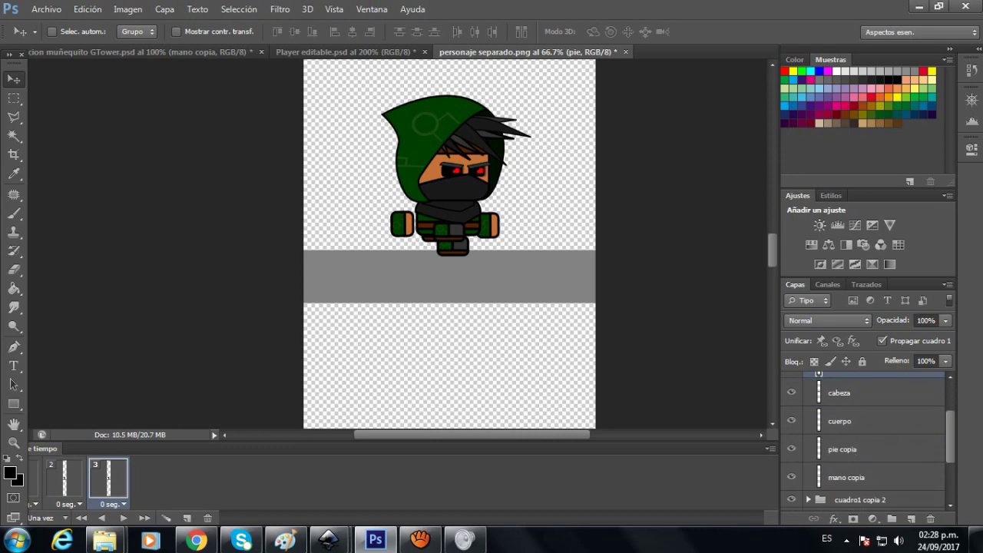
{"action": "left_click", "coordinate": [864, 449]}
{"action": "key", "text": "Left"}
{"action": "key", "text": "Left"}
{"action": "key", "text": "Left"}
{"action": "key", "text": "Left"}
{"action": "key", "text": "Left"}
{"action": "key", "text": "Left"}
{"action": "key", "text": "Left"}
{"action": "key", "text": "Left"}
{"action": "key", "text": "Left"}
{"action": "key", "text": "Left"}
{"action": "key", "text": "Left"}
{"action": "key", "text": "Left"}
{"action": "key", "text": "Left"}
{"action": "key", "text": "Left"}
{"action": "key", "text": "Left"}
{"action": "key", "text": "Left"}
{"action": "key", "text": "Left"}
{"action": "key", "text": "Left"}
{"action": "key", "text": "Left"}
{"action": "key", "text": "Left"}
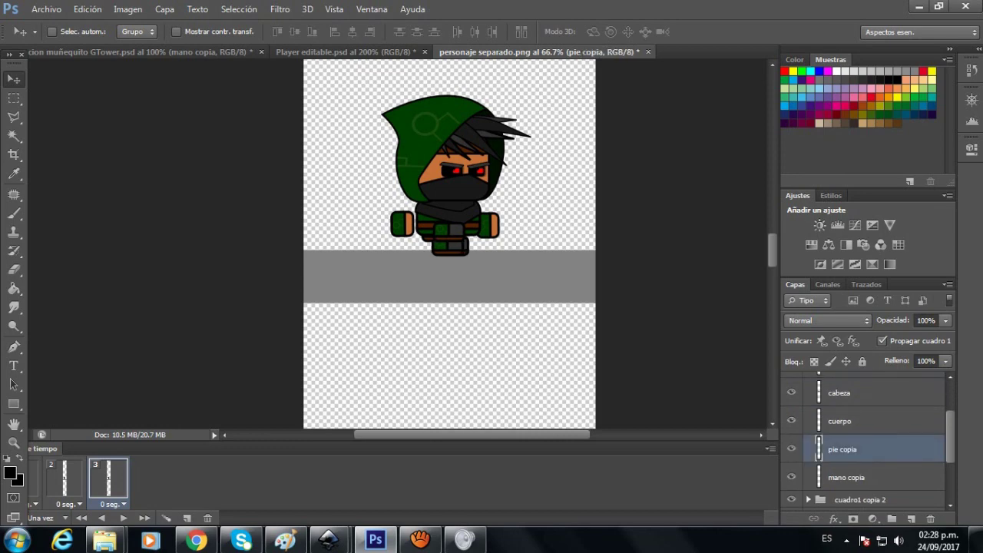
{"action": "key", "text": "Left"}
{"action": "key", "text": "Left"}
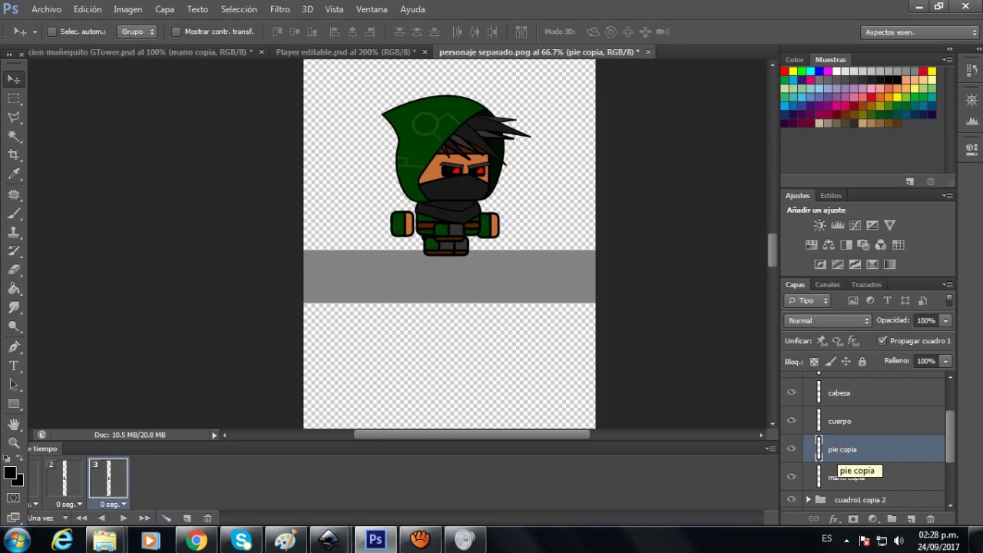
Step: Nudge the "cuerpo" body of the "cuadro1 copia 3" group slightly down and its "cabeza" head slightly right
{"action": "left_click", "coordinate": [851, 422]}
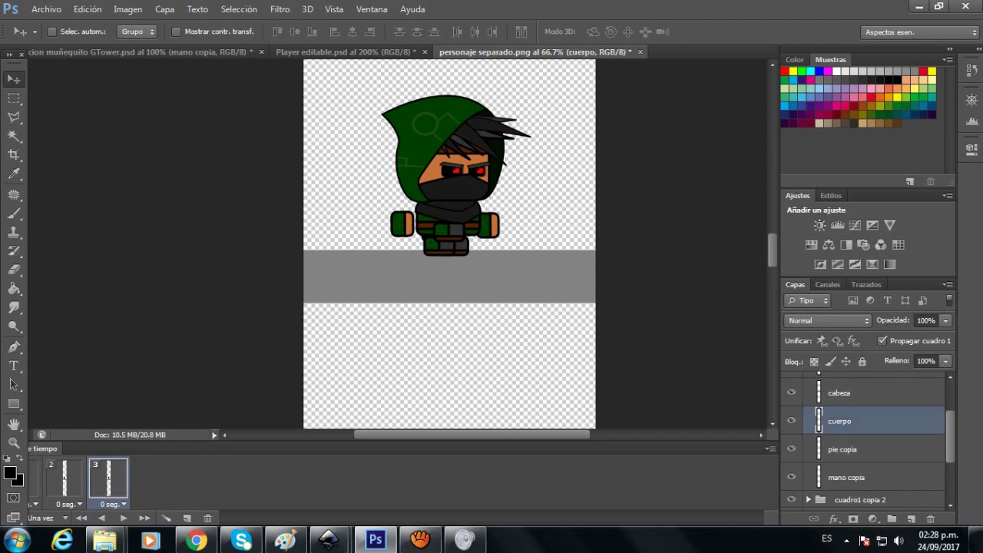
{"action": "key", "text": "Down"}
{"action": "key", "text": "Down"}
{"action": "key", "text": "Down"}
{"action": "left_click", "coordinate": [851, 393]}
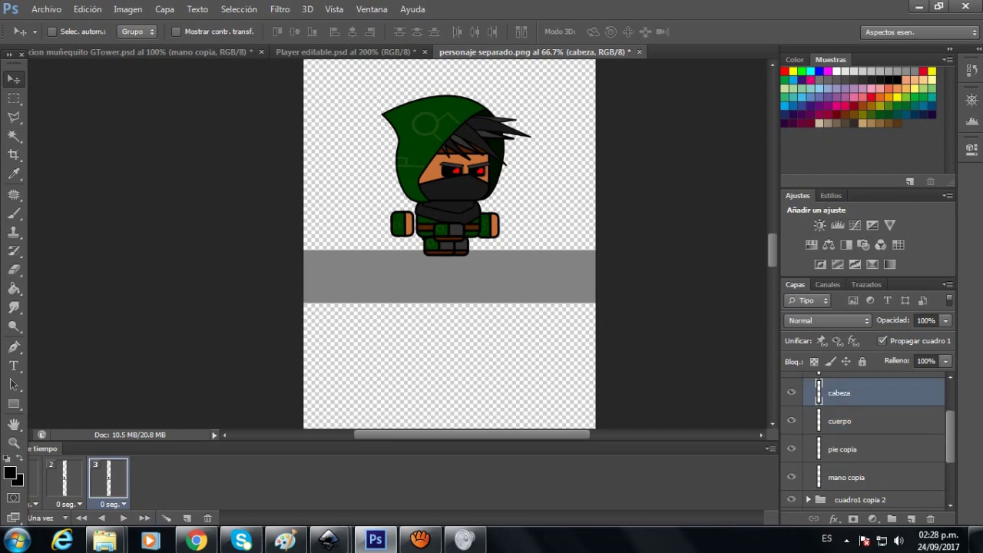
{"action": "key", "text": "Right"}
{"action": "key", "text": "Right"}
{"action": "key", "text": "Right"}
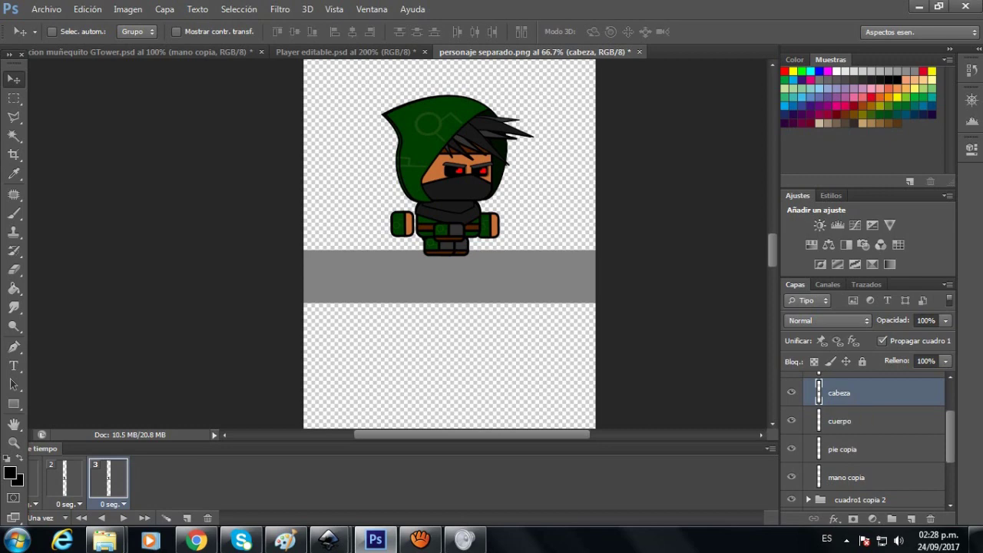
Step: Nudge the "mano" hand of the "cuadro1 copia 3" group slightly left and down, away from the body
{"action": "scroll", "coordinate": [854, 401], "scroll_direction": "up", "scroll_amount": 2}
{"action": "left_click", "coordinate": [855, 398]}
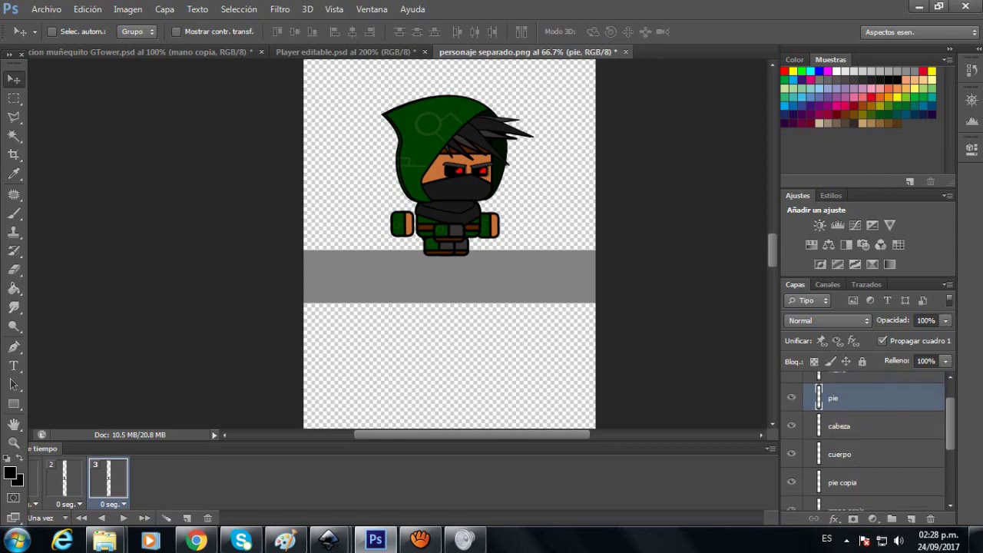
{"action": "scroll", "coordinate": [868, 437], "scroll_direction": "up", "scroll_amount": 1}
{"action": "left_click", "coordinate": [854, 387]}
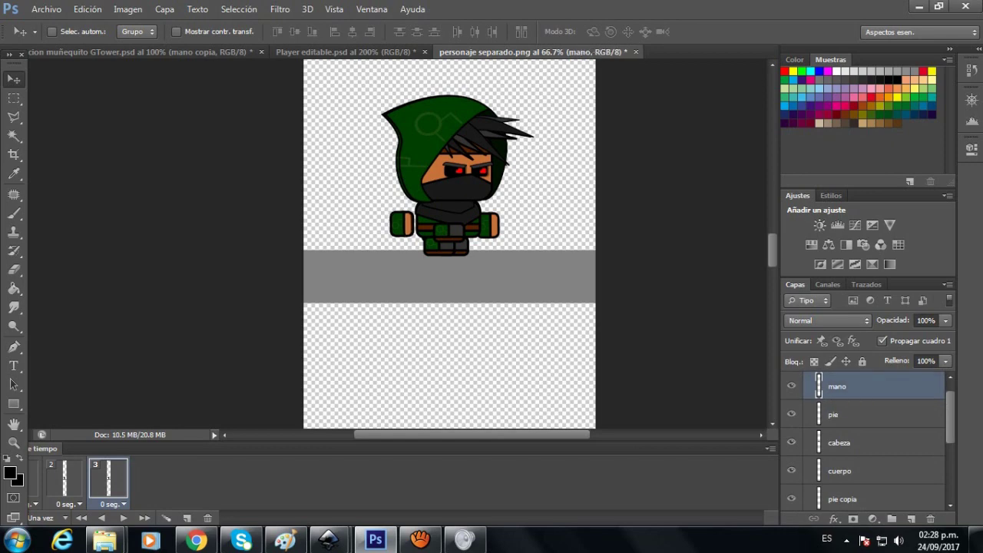
{"action": "scroll", "coordinate": [868, 439], "scroll_direction": "up", "scroll_amount": 1}
Step: Nudge the "mano copia" hand of the "cuadro1 copia 3" group slightly right and down, away from the body
{"action": "scroll", "coordinate": [868, 438], "scroll_direction": "down", "scroll_amount": 3}
{"action": "scroll", "coordinate": [868, 439], "scroll_direction": "down", "scroll_amount": 2}
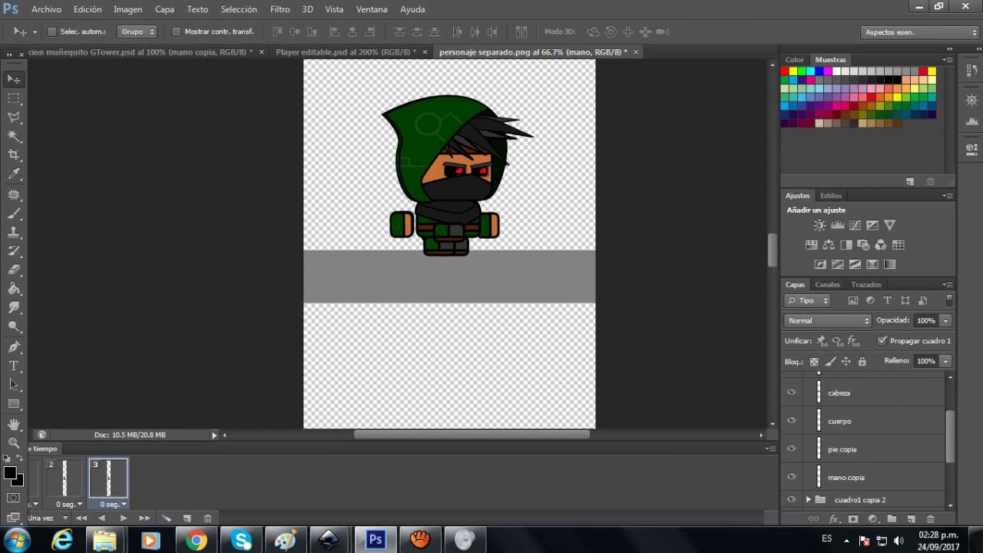
{"action": "left_click", "coordinate": [847, 461]}
{"action": "key", "text": "Right"}
{"action": "key", "text": "Right"}
{"action": "key", "text": "Down"}
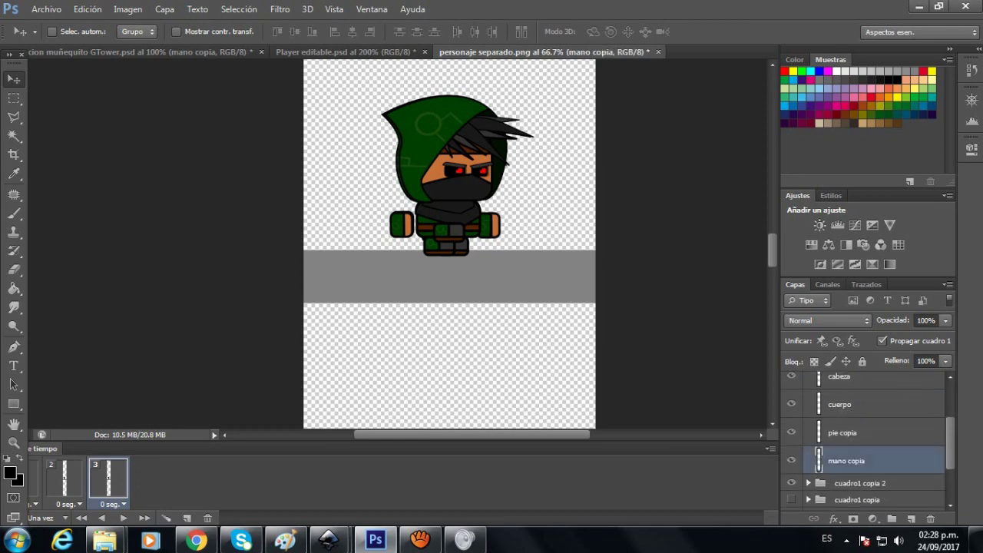
{"action": "key", "text": "Down"}
{"action": "key", "text": "Up"}
Step: Hide the "cuadro1 copia 2" group in frame 3, and hide both "cuadro1 copia 2" and "cuadro1 copia 3" in frame 1
{"action": "scroll", "coordinate": [868, 438], "scroll_direction": "down", "scroll_amount": 3}
{"action": "left_click", "coordinate": [791, 434]}
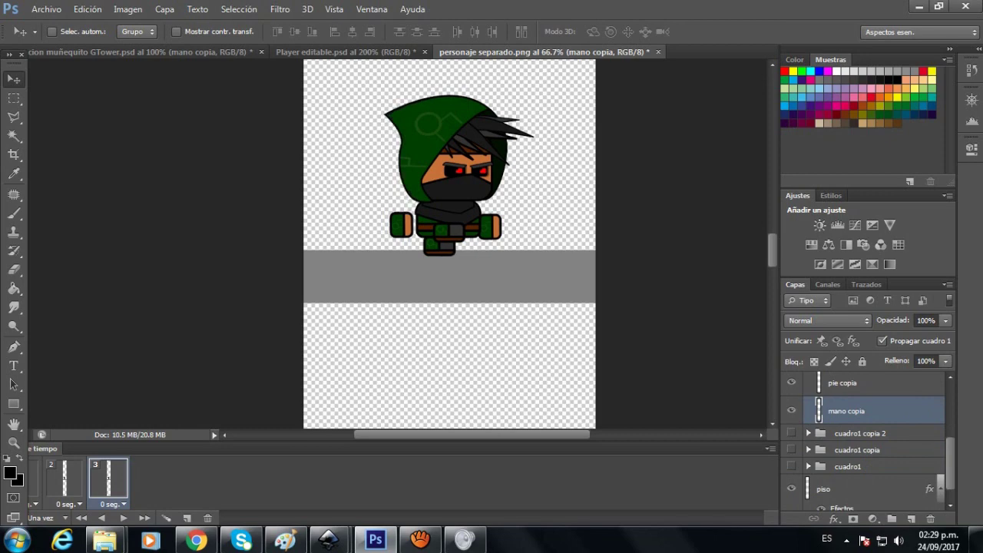
{"action": "left_click", "coordinate": [34, 479]}
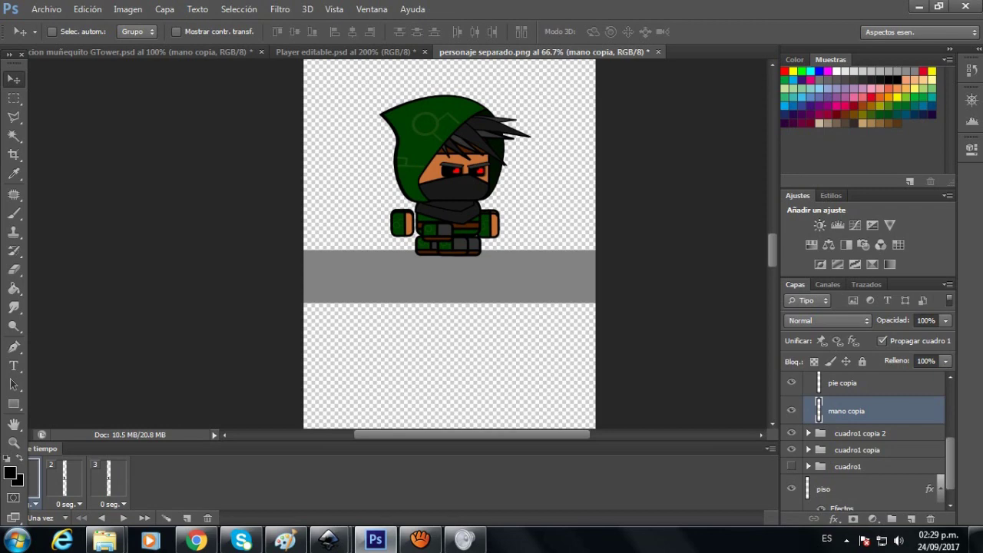
{"action": "left_click", "coordinate": [791, 434]}
{"action": "scroll", "coordinate": [791, 444], "scroll_direction": "up", "scroll_amount": 5}
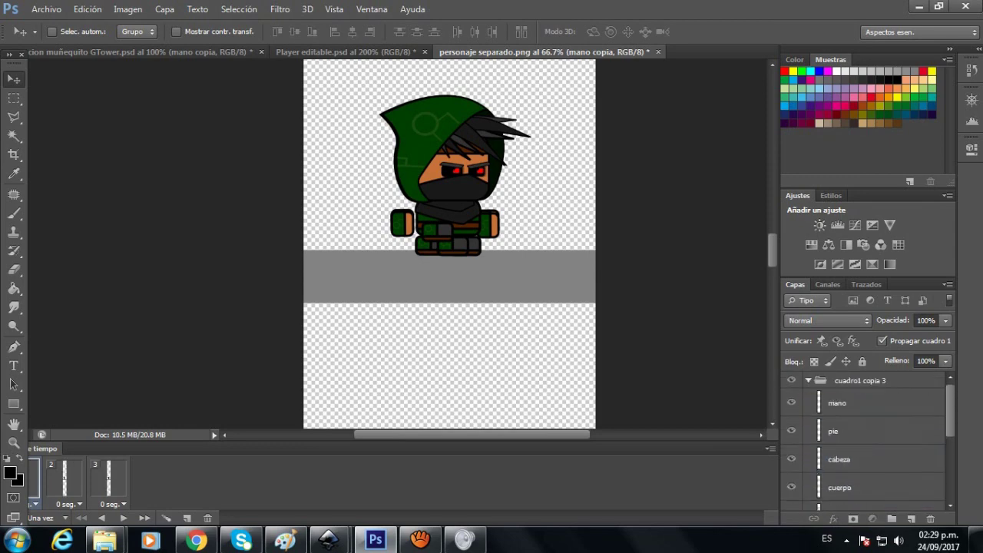
{"action": "left_click", "coordinate": [809, 380]}
{"action": "left_click", "coordinate": [860, 380]}
{"action": "left_click", "coordinate": [791, 380]}
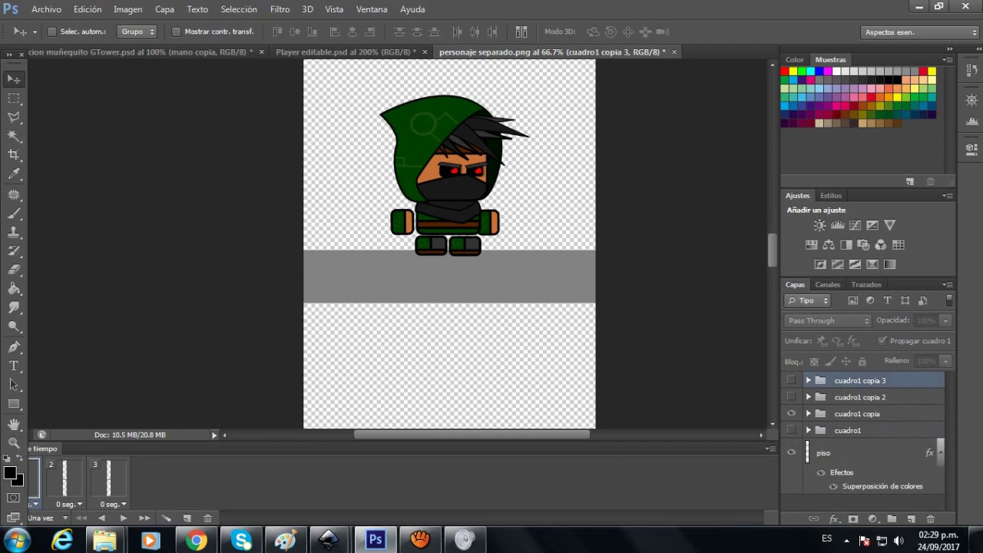
Step: Show only the "cuadro1 copia 2" character group in frame 2 and only "cuadro1 copia 3" in frame 3
{"action": "left_click", "coordinate": [65, 480]}
{"action": "left_click", "coordinate": [34, 479]}
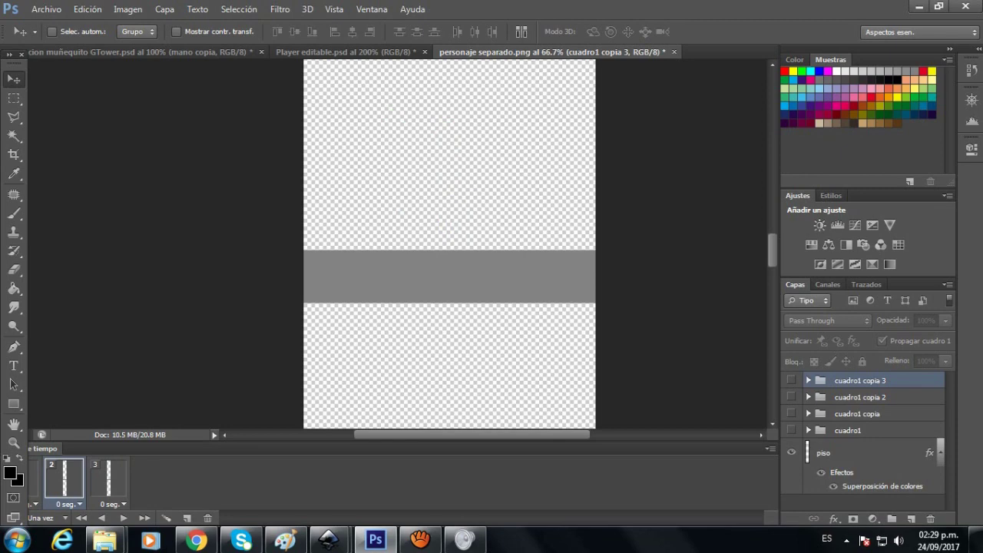
{"action": "left_click", "coordinate": [791, 398]}
{"action": "left_click", "coordinate": [108, 479]}
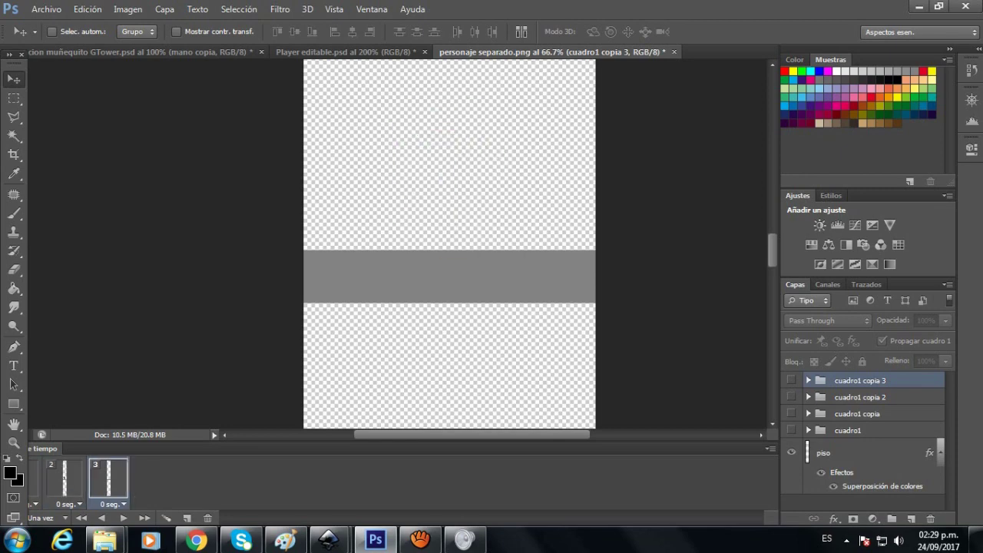
{"action": "left_click", "coordinate": [791, 380]}
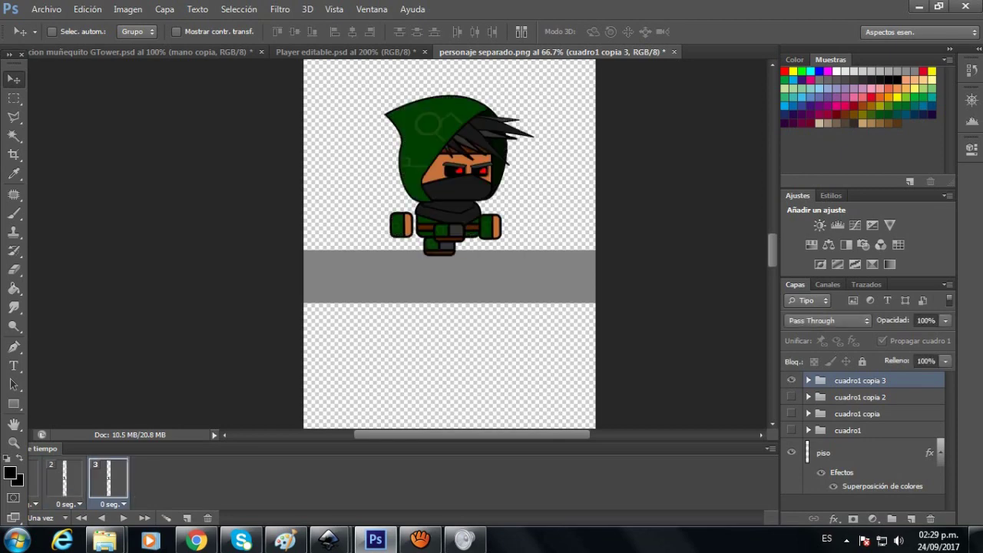
Step: Play the animation from frame 1 and add a fourth frame to the timeline
{"action": "left_click", "coordinate": [34, 479]}
{"action": "key", "text": "space"}
{"action": "left_click", "coordinate": [187, 517]}
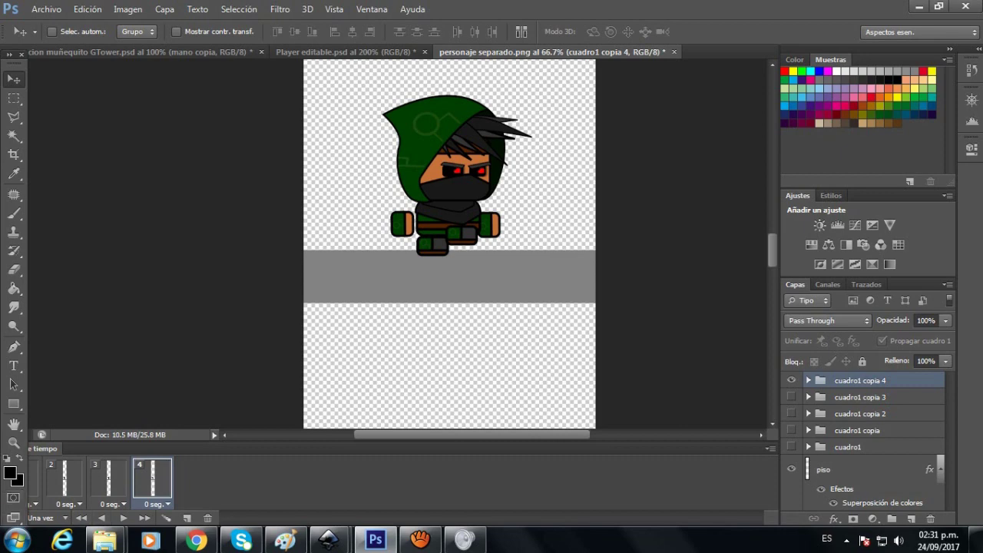
Step: Set the animation's looping to "Infinito" and play it to check the walk cycle
{"action": "left_click", "coordinate": [46, 518]}
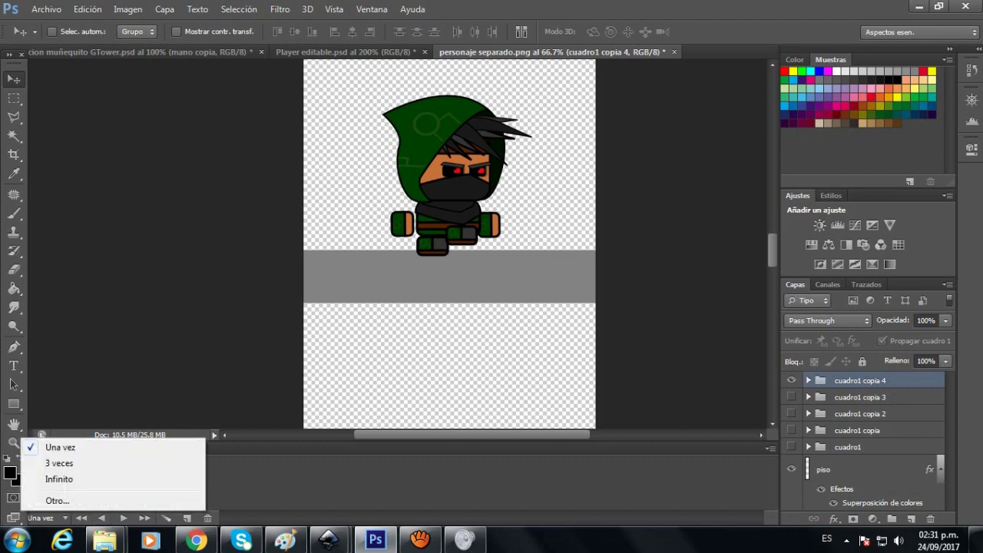
{"action": "left_click", "coordinate": [59, 479]}
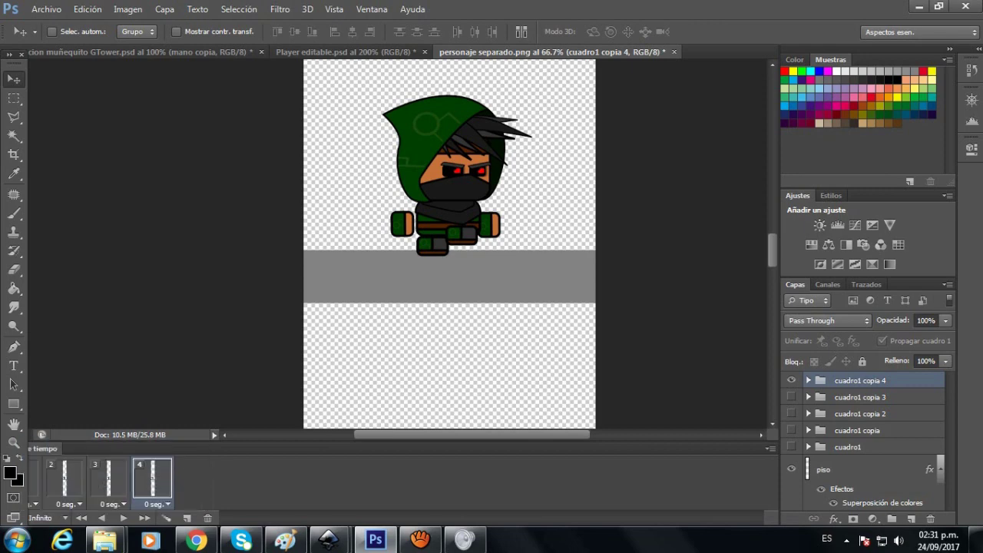
{"action": "left_click", "coordinate": [123, 518]}
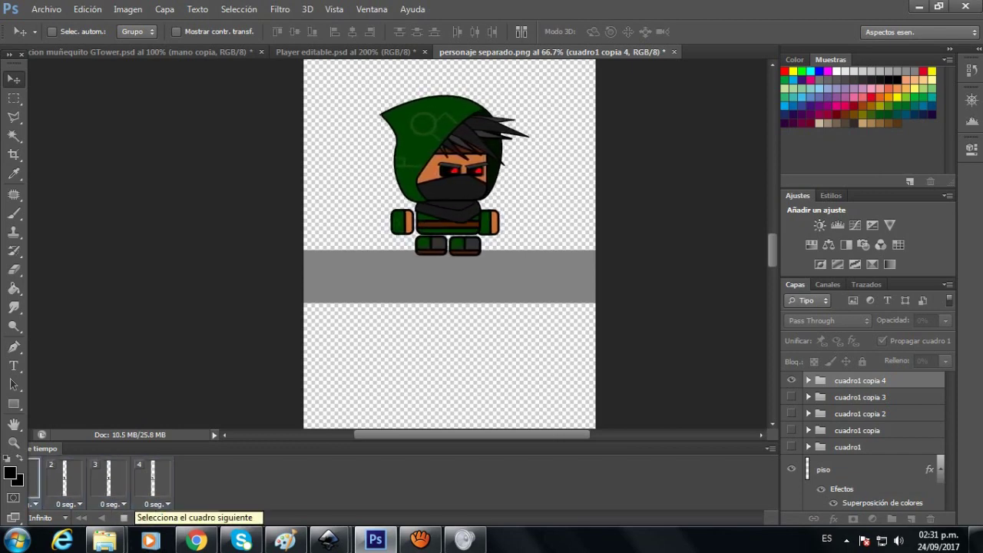
{"action": "left_click", "coordinate": [123, 518]}
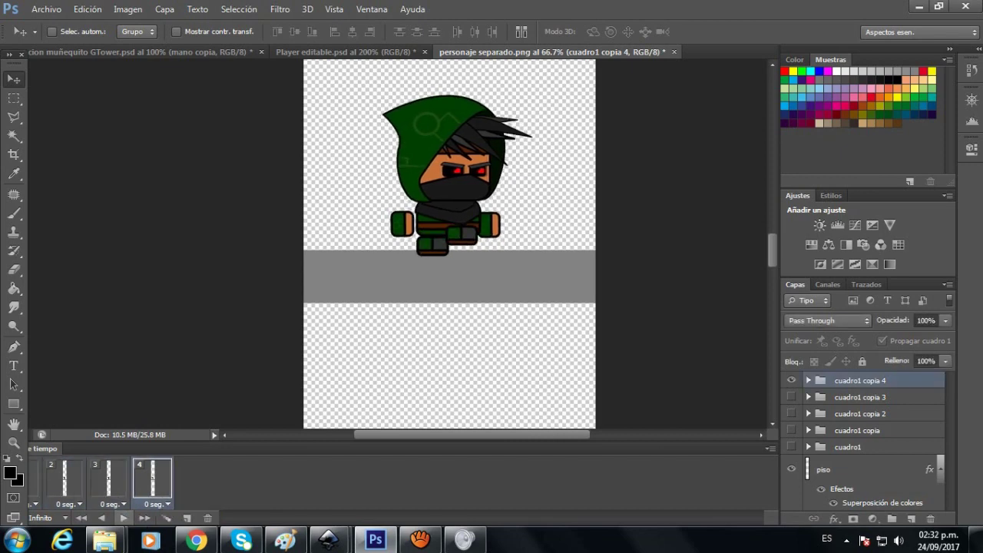
Step: In frame 3, nudge the "cabeza" head of the "cuadro1 copia 3" group slightly left
{"action": "left_click", "coordinate": [108, 479]}
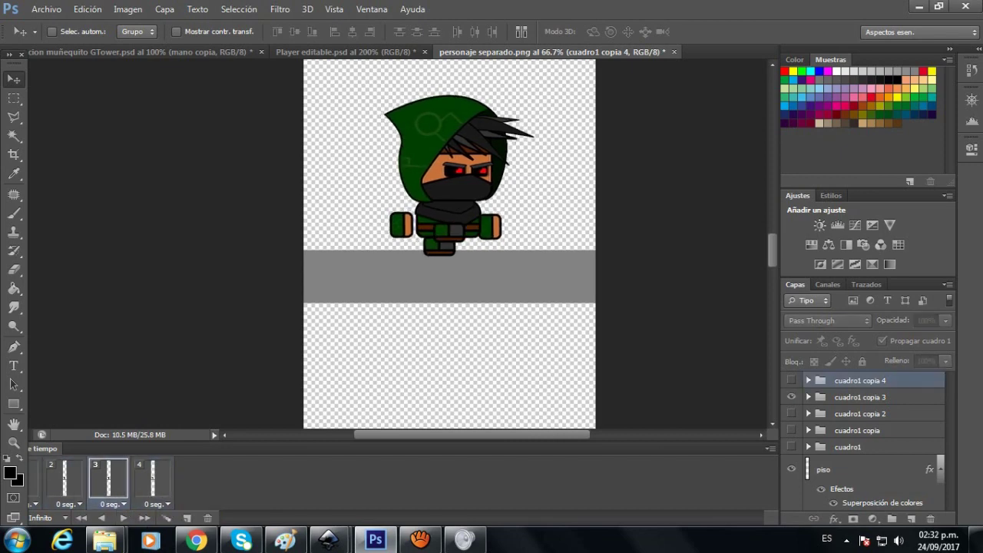
{"action": "left_click", "coordinate": [860, 397]}
{"action": "left_click", "coordinate": [809, 398]}
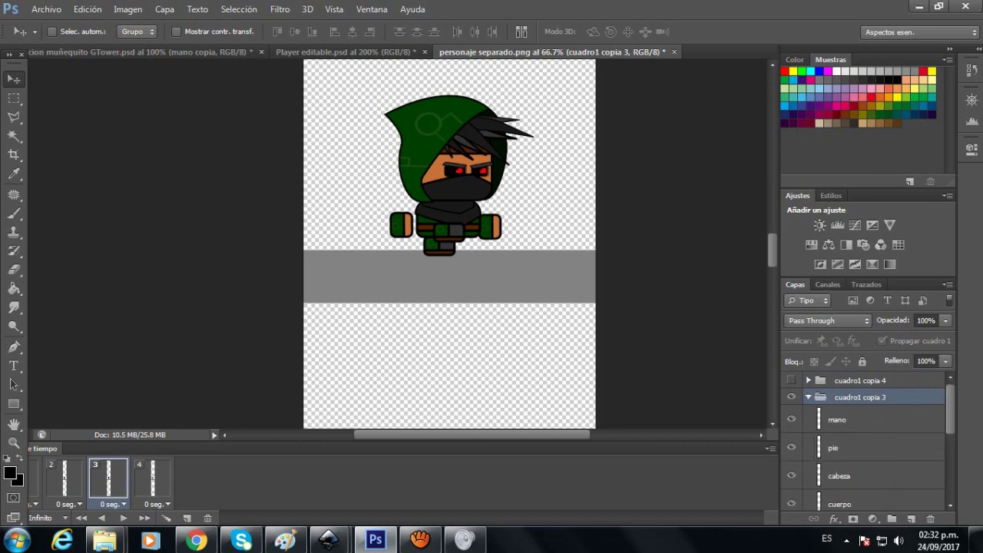
{"action": "left_click", "coordinate": [839, 476]}
{"action": "key", "text": "Left"}
{"action": "key", "text": "Left"}
{"action": "key", "text": "Left"}
{"action": "key", "text": "Left"}
{"action": "key", "text": "Left"}
{"action": "key", "text": "Left"}
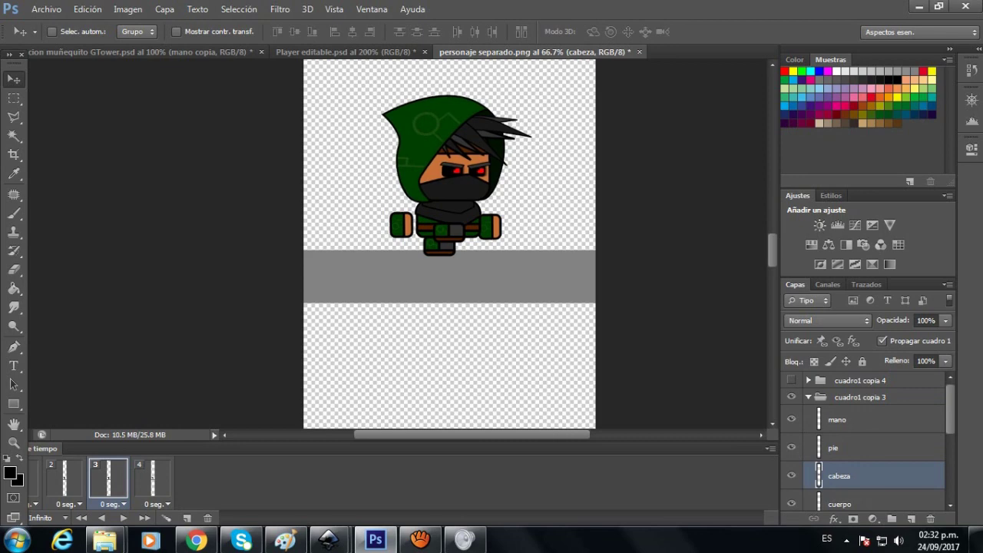
Step: In frame 4, nudge the "cabeza" head of the "cuadro1 copia 4" group slightly left and preview the animation
{"action": "left_click", "coordinate": [152, 479]}
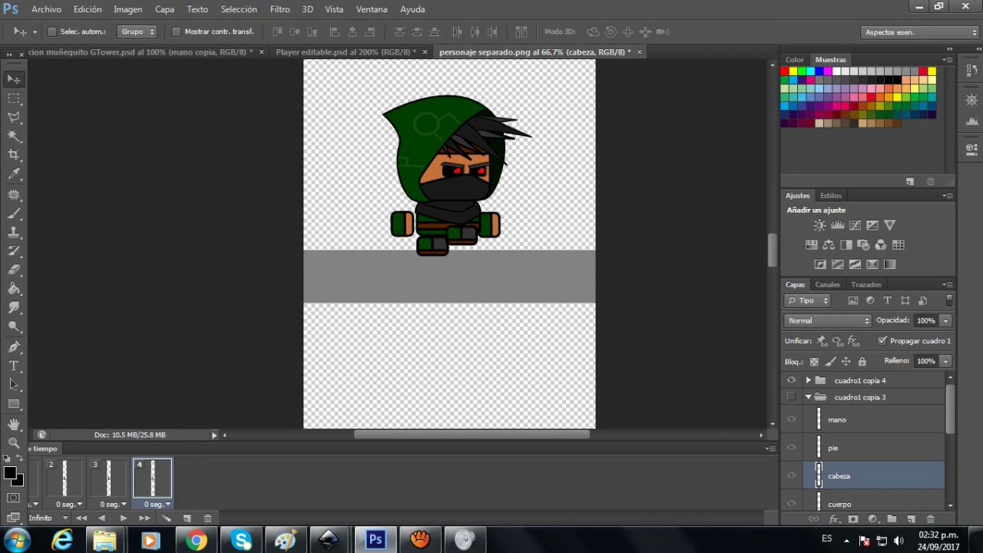
{"action": "left_click", "coordinate": [861, 381]}
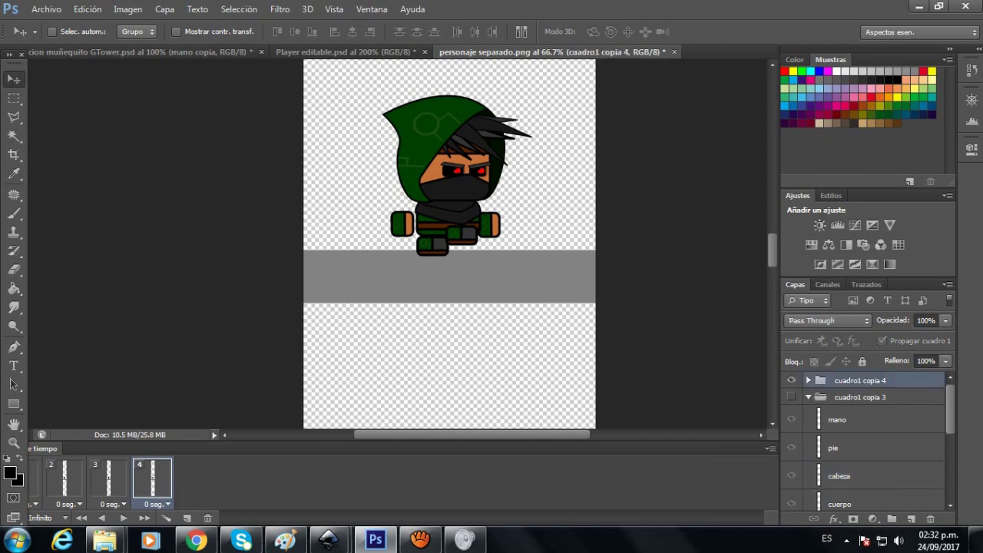
{"action": "left_click", "coordinate": [809, 381]}
{"action": "left_click", "coordinate": [839, 459]}
{"action": "key", "text": "Left"}
{"action": "key", "text": "Left"}
{"action": "key", "text": "Left"}
{"action": "key", "text": "Left"}
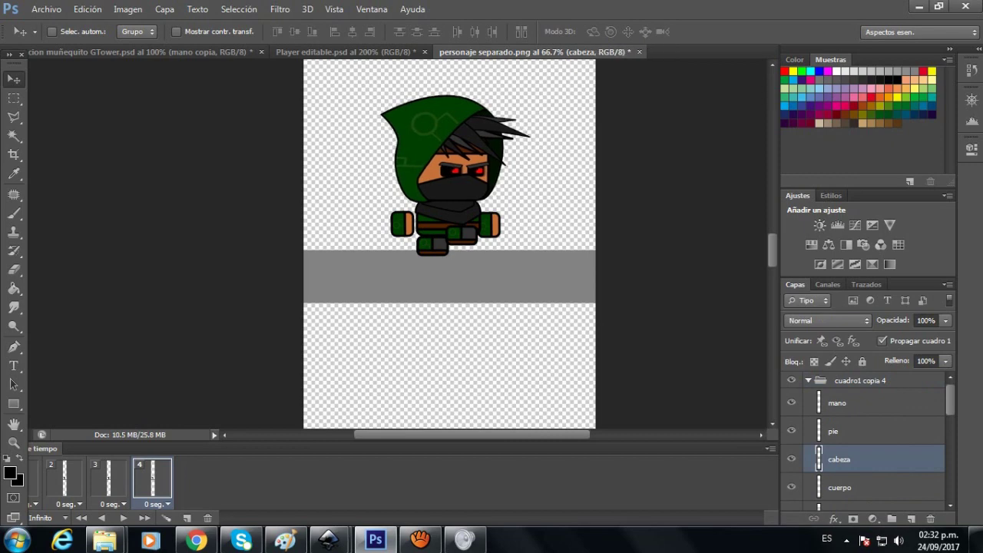
{"action": "key", "text": "space"}
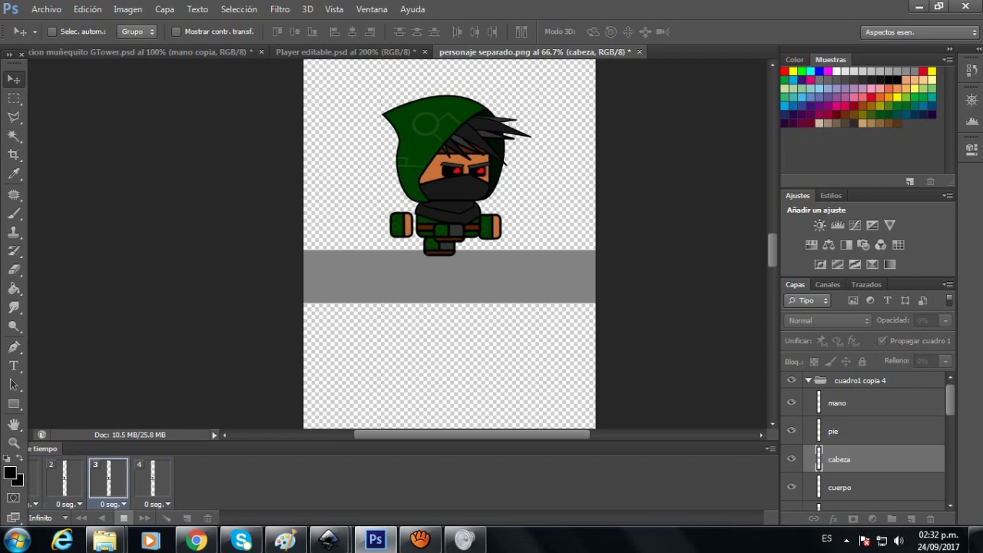
{"action": "key", "text": "space"}
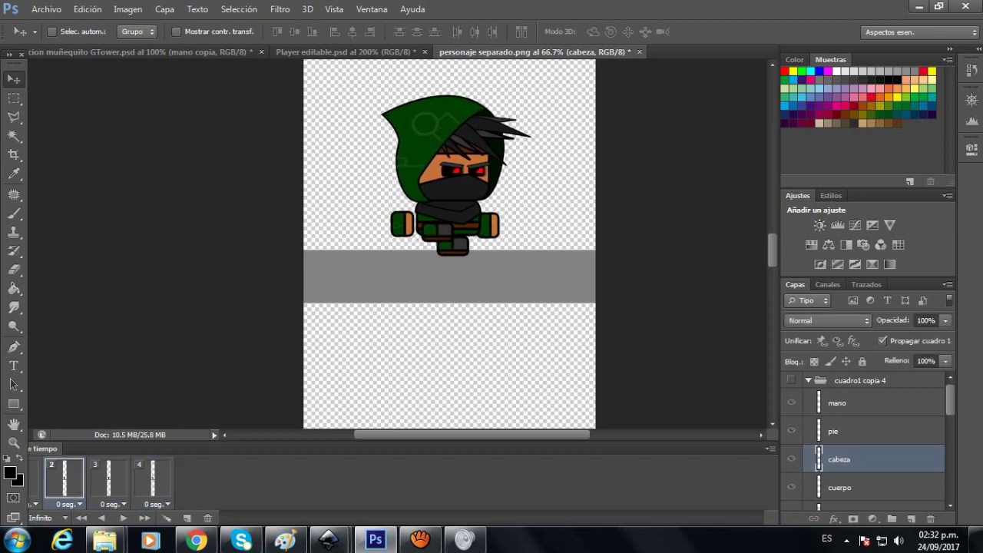
Step: In frame 2, nudge the "cabeza" head of the "cuadro1 copia 2" group slightly up
{"action": "left_click", "coordinate": [808, 381]}
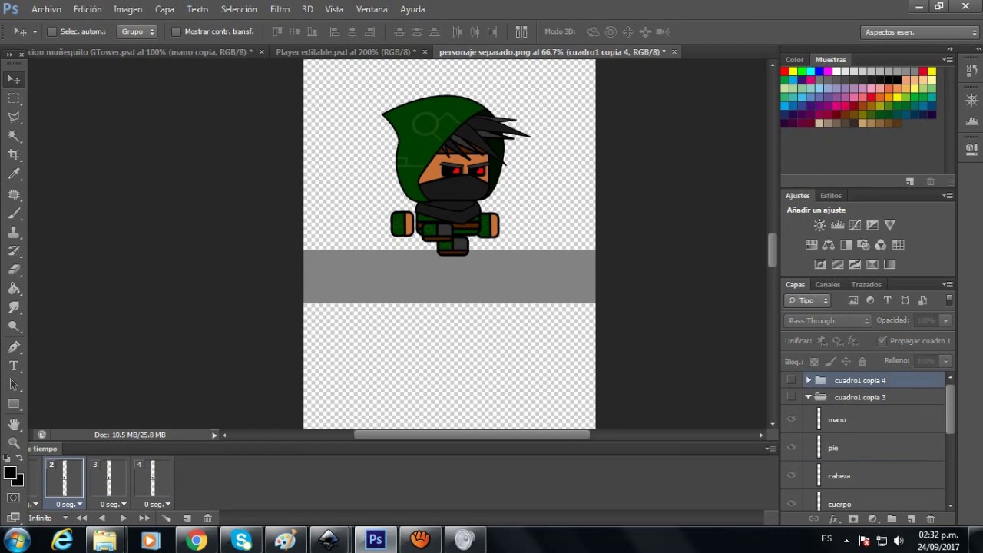
{"action": "left_click", "coordinate": [809, 397]}
{"action": "left_click", "coordinate": [808, 413]}
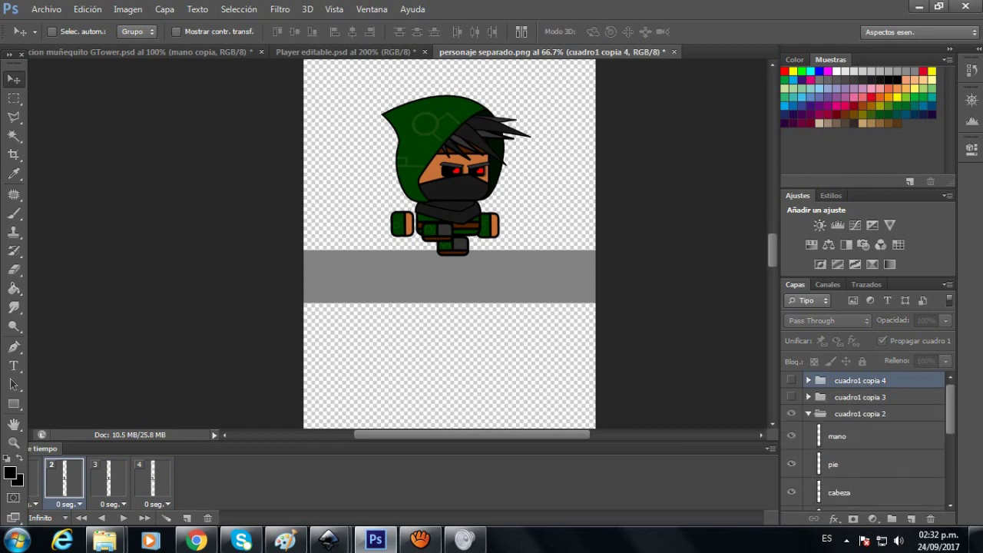
{"action": "scroll", "coordinate": [868, 441], "scroll_direction": "down", "scroll_amount": 1}
{"action": "left_click", "coordinate": [868, 476]}
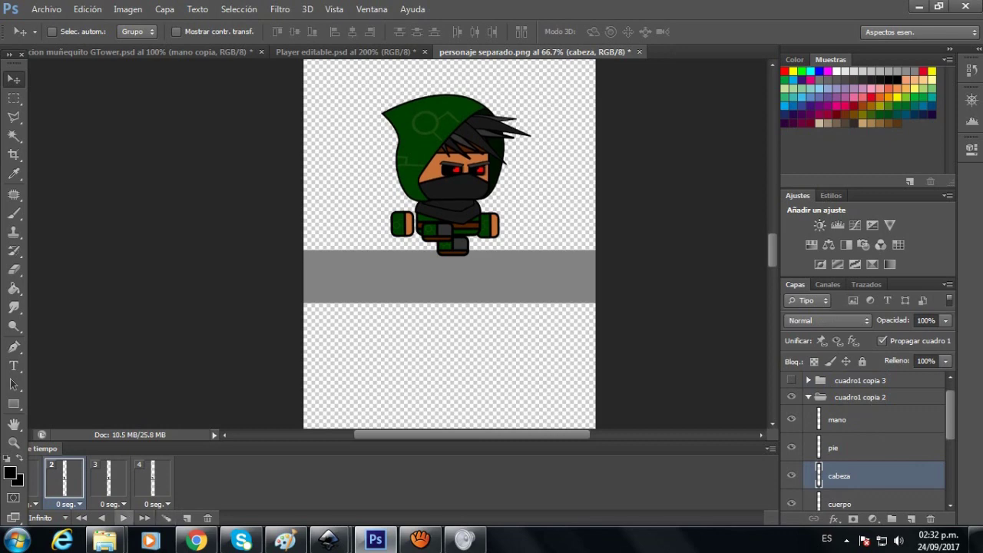
Step: Duplicate the four walking frames as frames 5 to 8 and play the animation to check it
{"action": "left_click", "coordinate": [123, 518]}
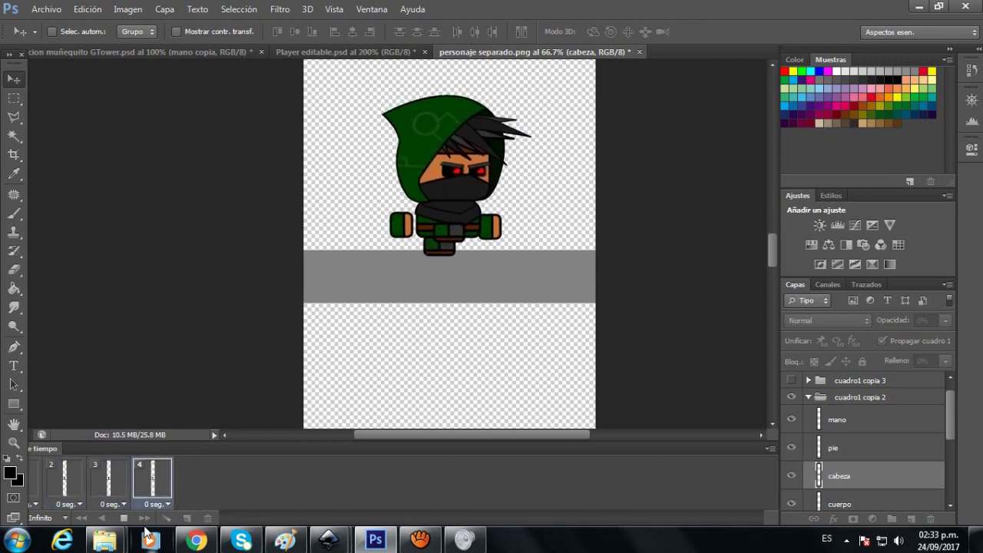
{"action": "left_click", "coordinate": [123, 518]}
{"action": "left_click", "coordinate": [33, 479]}
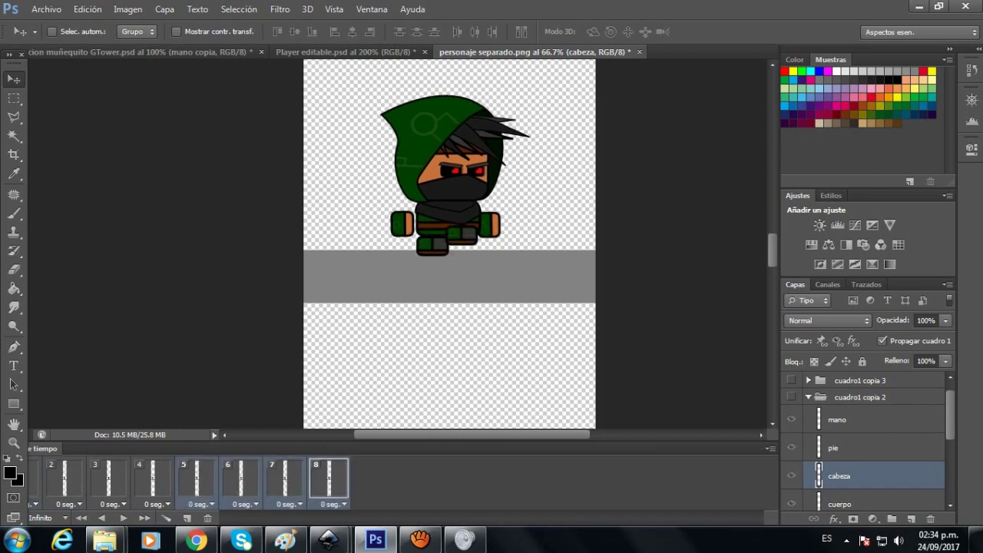
{"action": "left_click", "coordinate": [123, 518]}
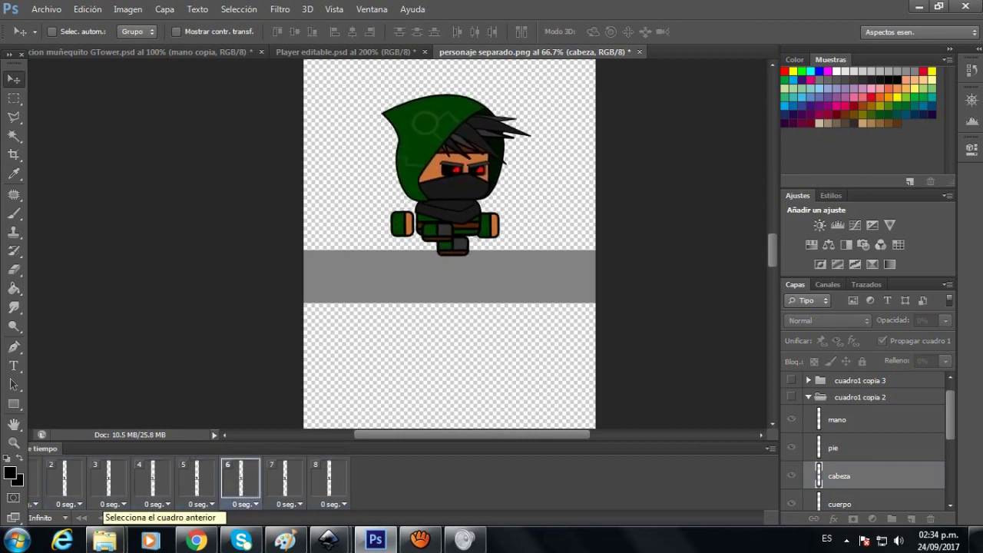
{"action": "left_click", "coordinate": [123, 518]}
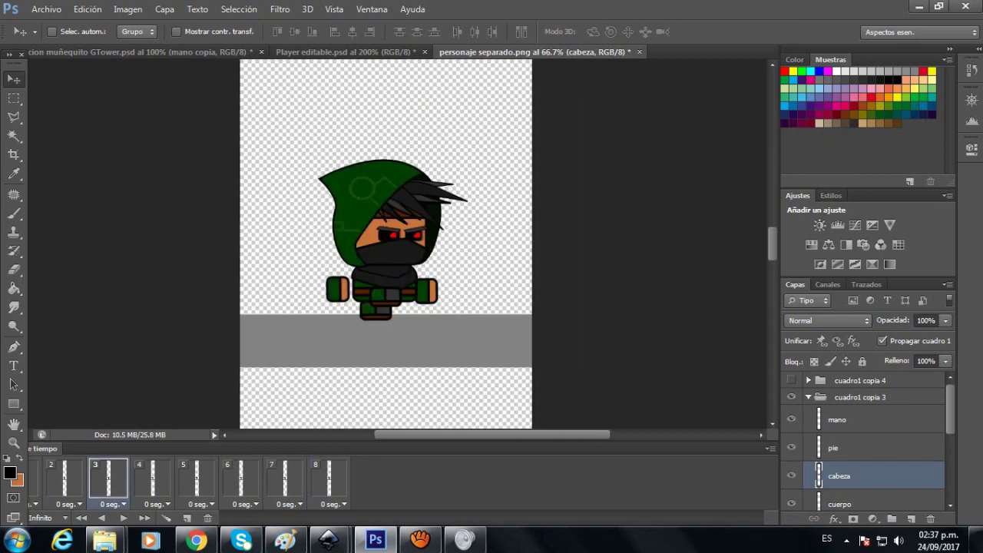
Step: With frame 7 active, duplicate the "cuadro1 copia 3" group within the same document
{"action": "left_click", "coordinate": [285, 479]}
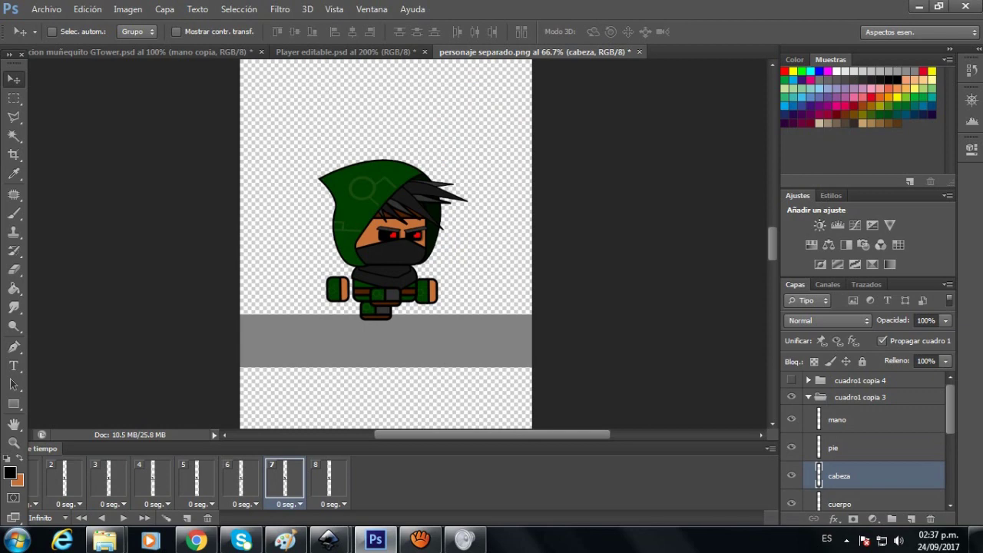
{"action": "left_click", "coordinate": [809, 397]}
{"action": "right_click", "coordinate": [860, 397]}
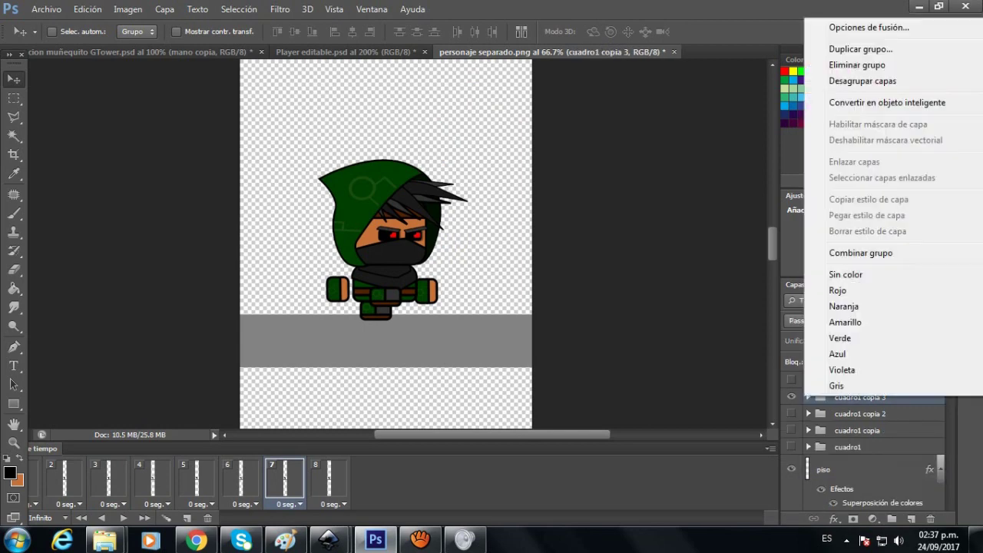
{"action": "left_click", "coordinate": [830, 49]}
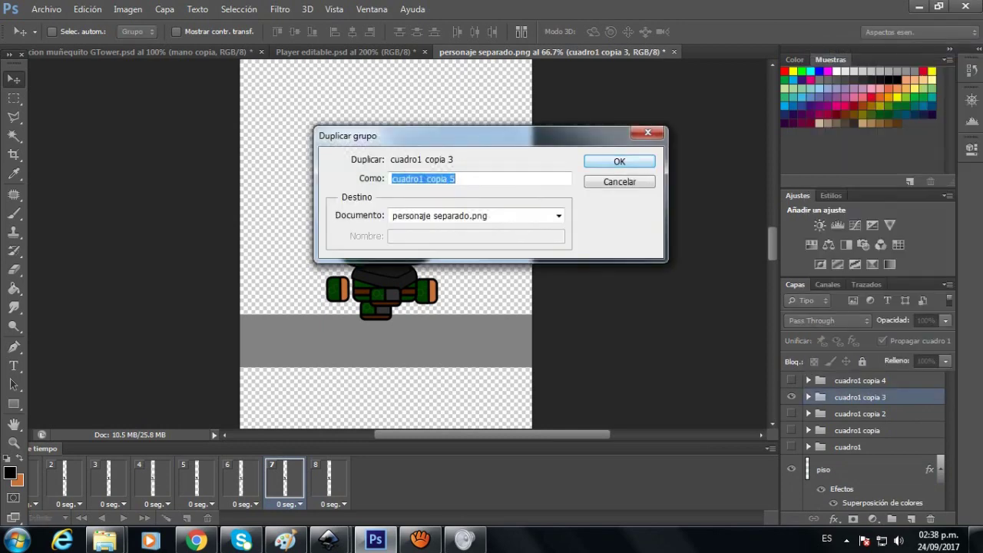
{"action": "left_click", "coordinate": [619, 161]}
Step: Hide the "cuadro1 copia 5" group in frames 5, 4 and 2
{"action": "left_click", "coordinate": [241, 477]}
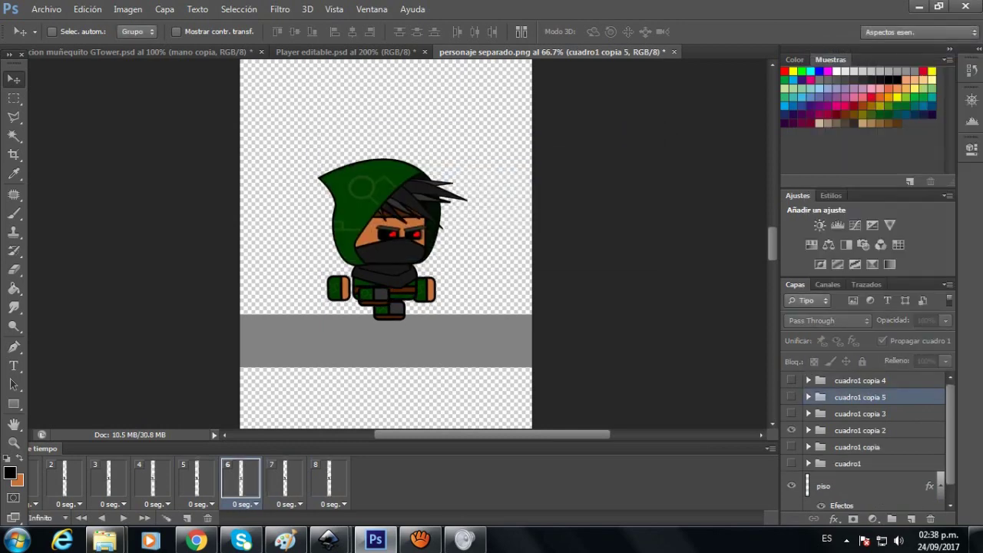
{"action": "left_click", "coordinate": [197, 478]}
{"action": "left_click", "coordinate": [791, 397]}
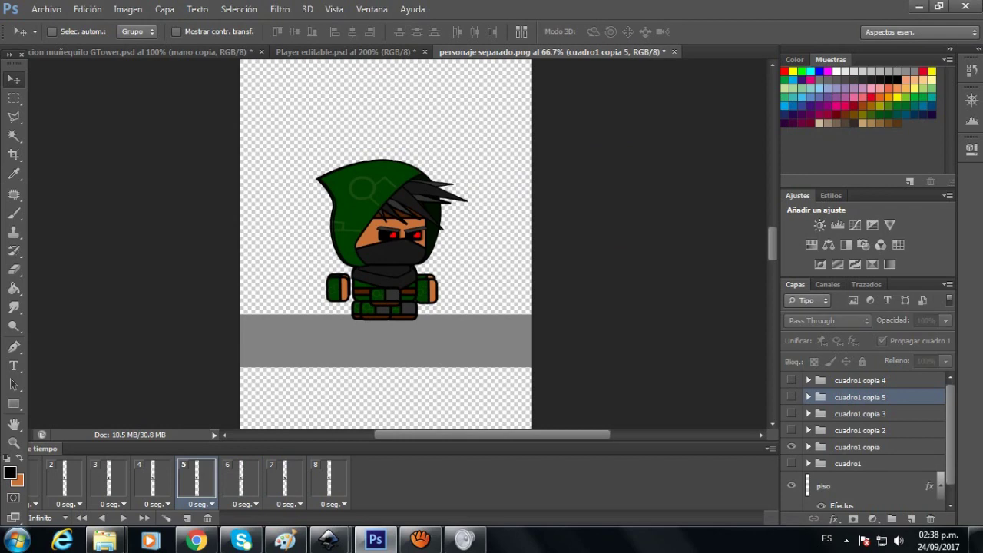
{"action": "left_click", "coordinate": [153, 478]}
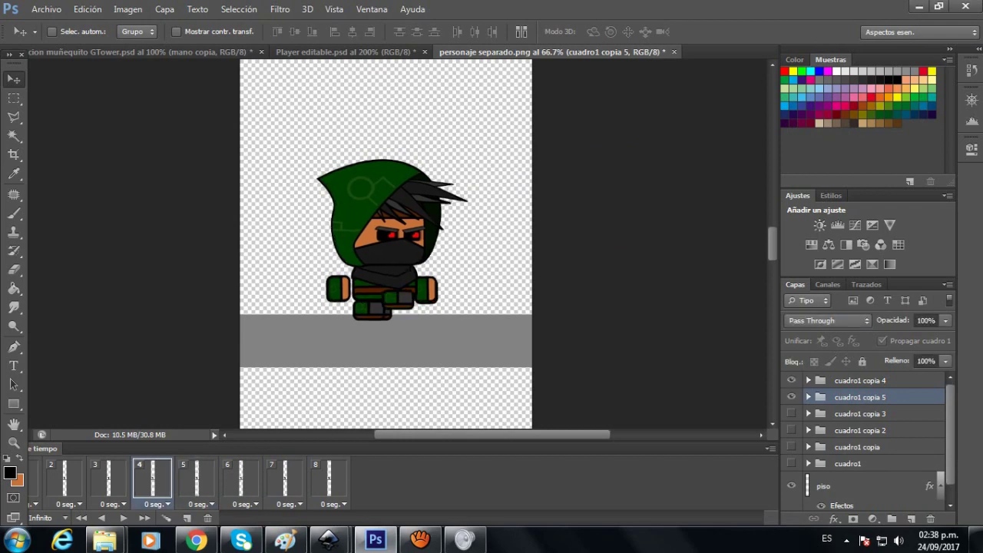
{"action": "left_click", "coordinate": [791, 397]}
{"action": "left_click", "coordinate": [64, 478]}
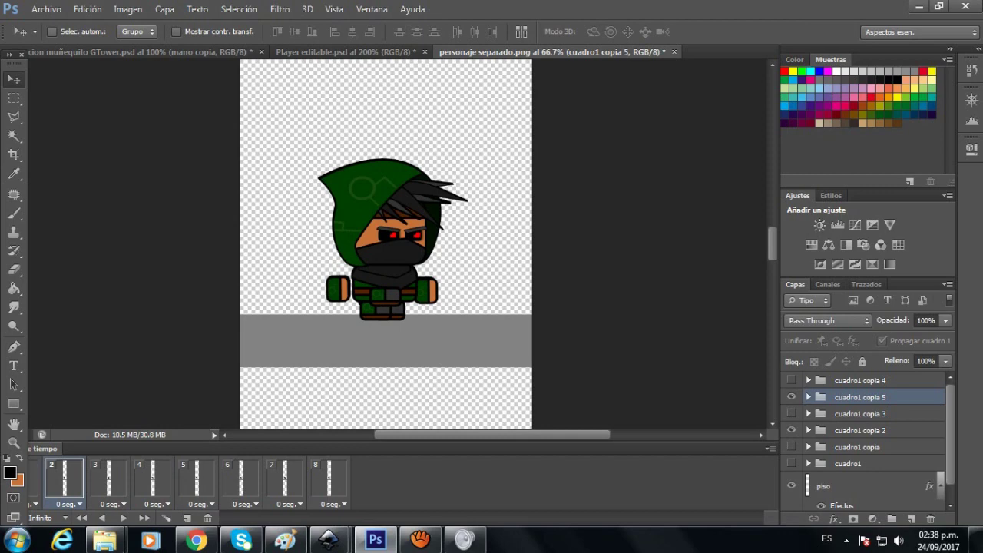
{"action": "left_click", "coordinate": [791, 396]}
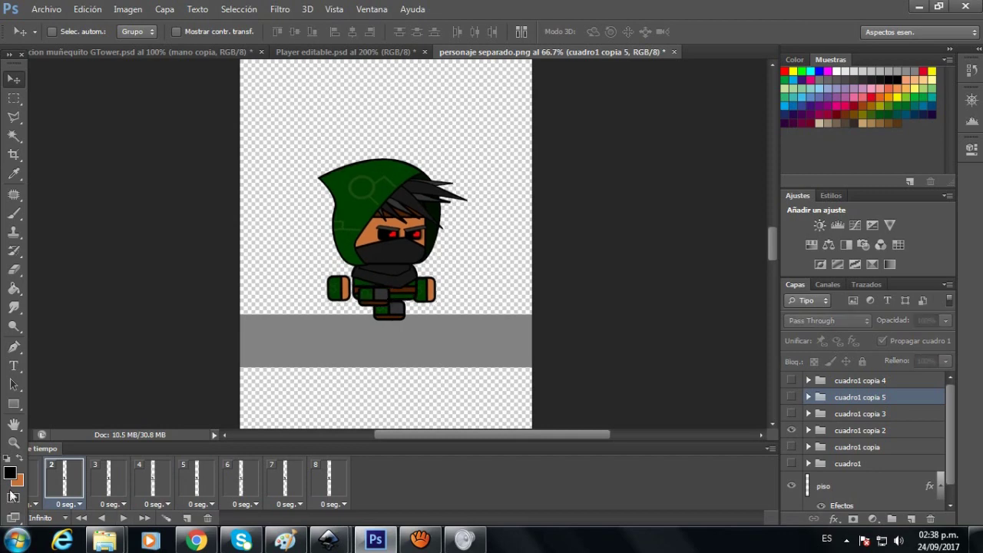
Step: Hide the "cuadro1 copia 5" group in frame 1, check its visibility in frames 2 and 3, and return to frame 7
{"action": "left_click", "coordinate": [34, 478]}
{"action": "left_click", "coordinate": [791, 397]}
{"action": "left_click", "coordinate": [65, 477]}
{"action": "left_click", "coordinate": [108, 477]}
{"action": "left_click", "coordinate": [285, 477]}
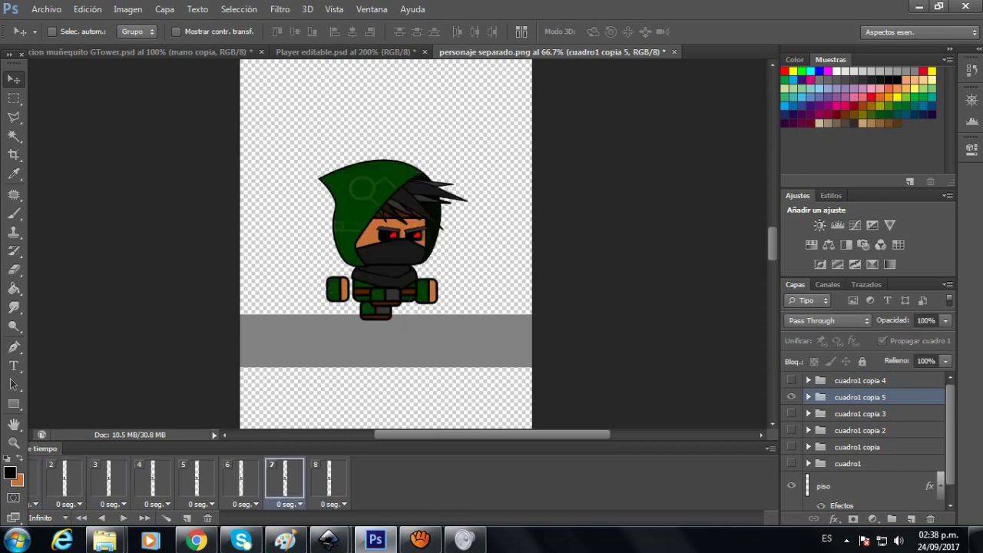
{"action": "left_click", "coordinate": [285, 478]}
Step: In frame 7, outline the eye area between the eyebrows and the mask on the "cabeza" layer of "cuadro1 copia 5" with the Pen tool
{"action": "double_click", "coordinate": [861, 397]}
{"action": "left_click", "coordinate": [384, 223], "text": "ctrl"}
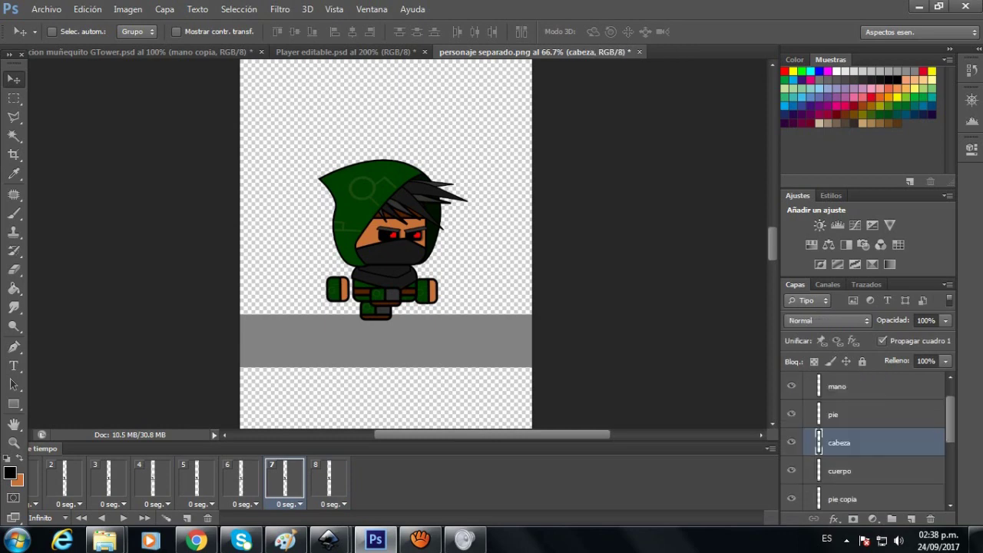
{"action": "key", "text": "ctrl+plus"}
{"action": "key", "text": "ctrl+plus"}
{"action": "key", "text": "ctrl+plus"}
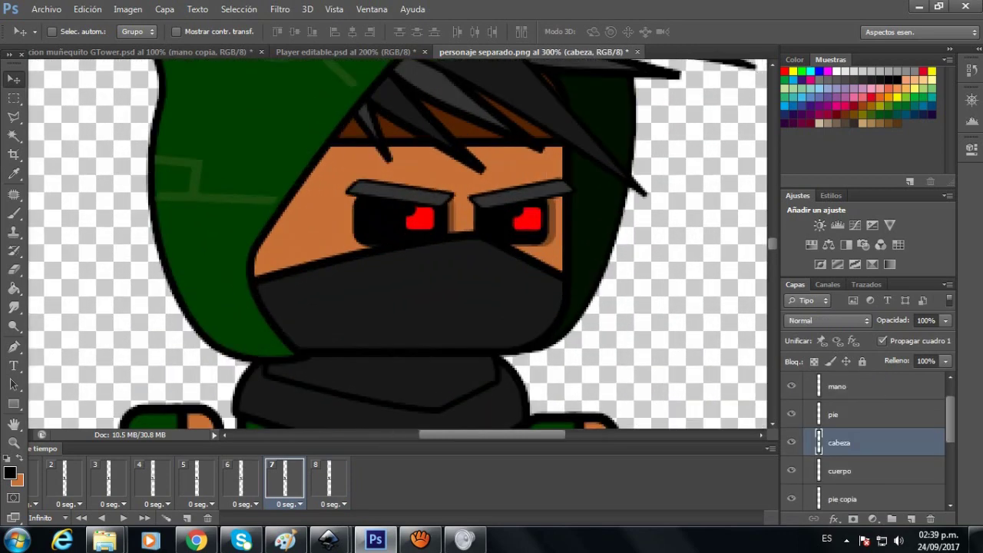
{"action": "key", "text": "p"}
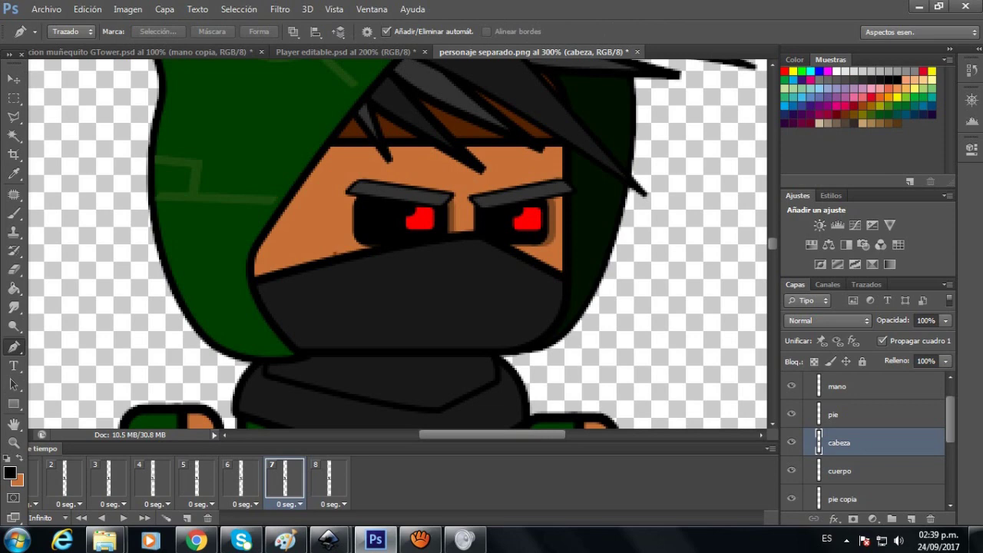
{"action": "left_click_drag", "start_coordinate": [449, 232], "coordinate": [467, 226]}
{"action": "left_click_drag", "start_coordinate": [528, 256], "coordinate": [538, 264]}
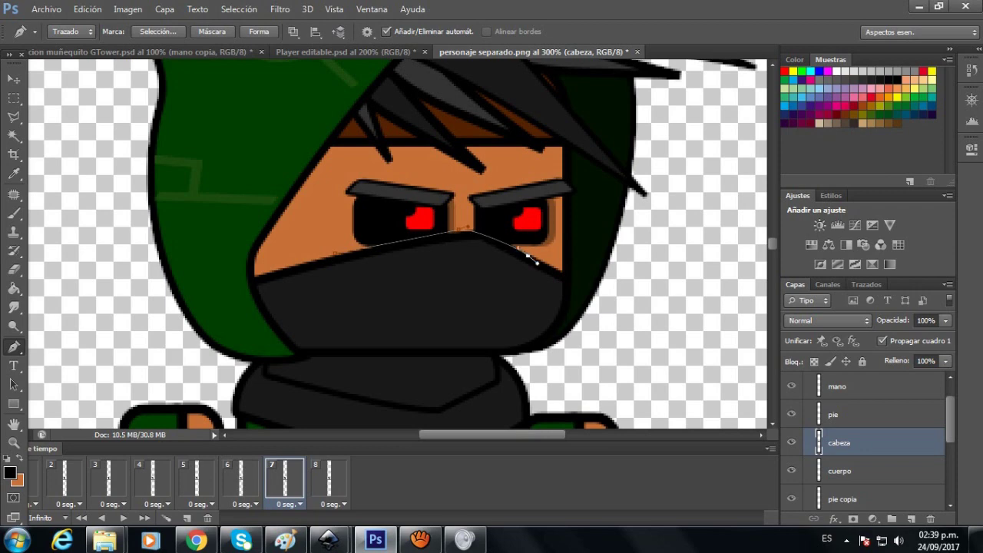
{"action": "left_click", "coordinate": [527, 256], "text": "alt"}
{"action": "left_click", "coordinate": [485, 211]}
{"action": "left_click", "coordinate": [470, 201]}
{"action": "left_click", "coordinate": [444, 207]}
{"action": "left_click", "coordinate": [351, 195]}
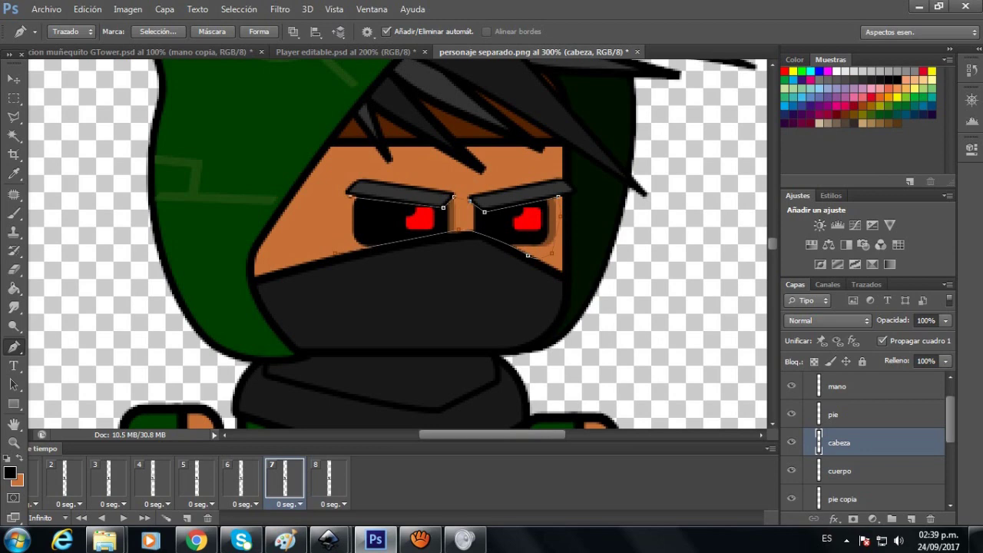
Step: Convert the eye-area path into a new, anti-aliased selection with a feather radius of 0 pixels
{"action": "right_click", "coordinate": [335, 230]}
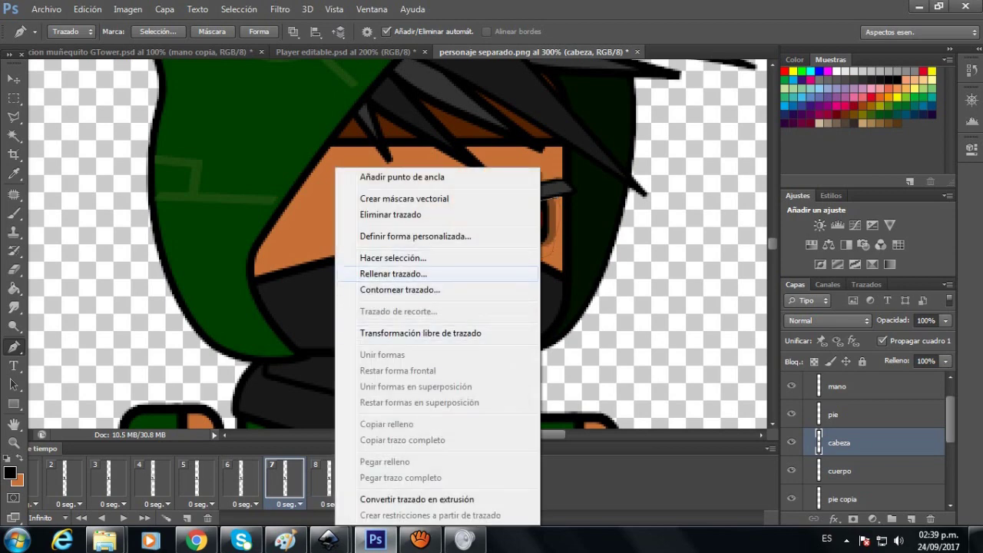
{"action": "left_click", "coordinate": [393, 257]}
{"action": "key", "text": "Return"}
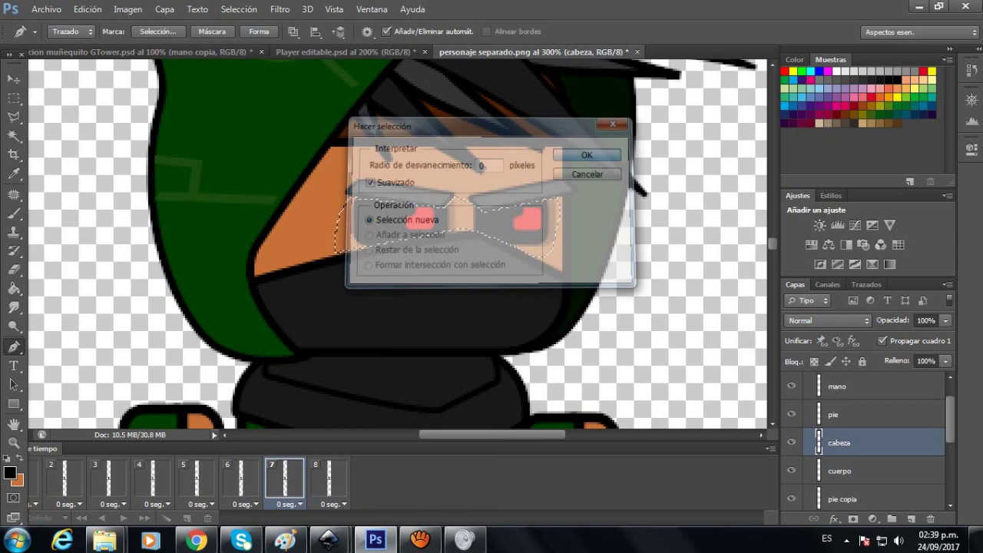
Step: Paint over both eyes inside the selection with the orange skin colour using the Brush tool
{"action": "key", "text": "x"}
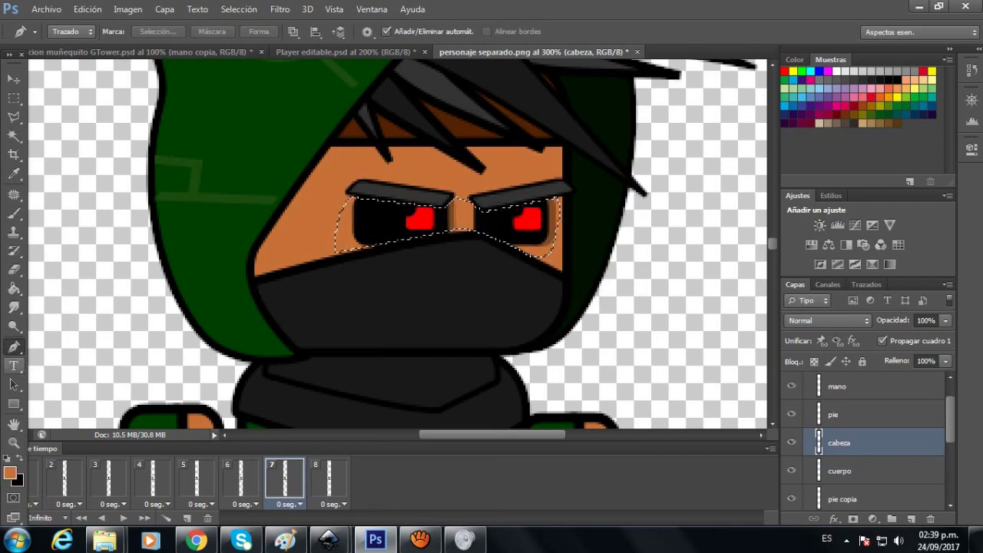
{"action": "left_click", "coordinate": [14, 214]}
{"action": "mouse_move", "coordinate": [453, 204]}
{"action": "left_mouse_down"}
{"action": "mouse_move", "coordinate": [361, 212]}
{"action": "mouse_move", "coordinate": [499, 227]}
{"action": "mouse_move", "coordinate": [510, 209]}
{"action": "mouse_move", "coordinate": [537, 231]}
{"action": "mouse_move", "coordinate": [538, 206]}
{"action": "mouse_move", "coordinate": [530, 241]}
{"action": "mouse_move", "coordinate": [546, 244]}
{"action": "left_mouse_up"}
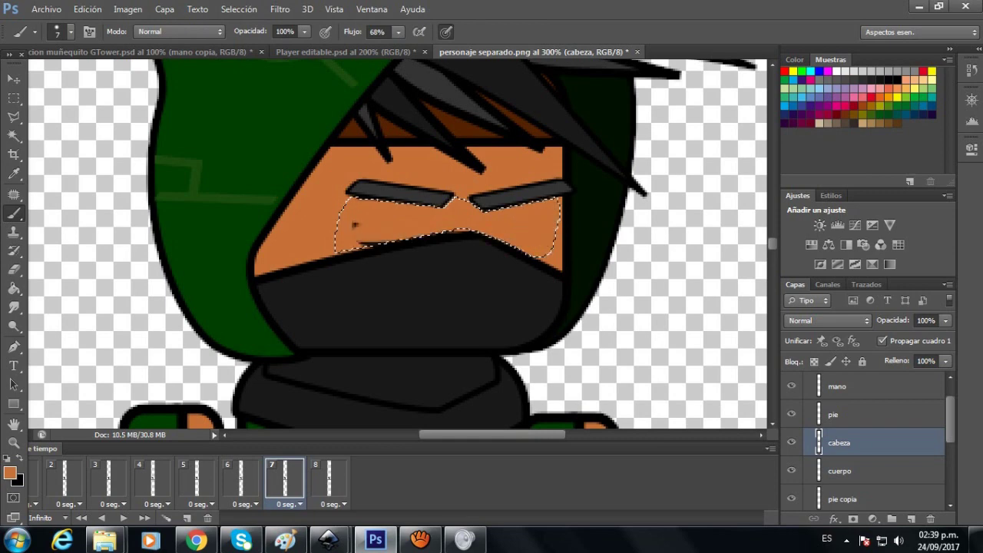
Step: Paint a short horizontal black line for each closed eye with the brush flow at 28%
{"action": "key", "text": "x"}
{"action": "key", "text": "shift+2"}
{"action": "key", "text": "shift+8"}
{"action": "left_click_drag", "start_coordinate": [355, 221], "coordinate": [424, 222]}
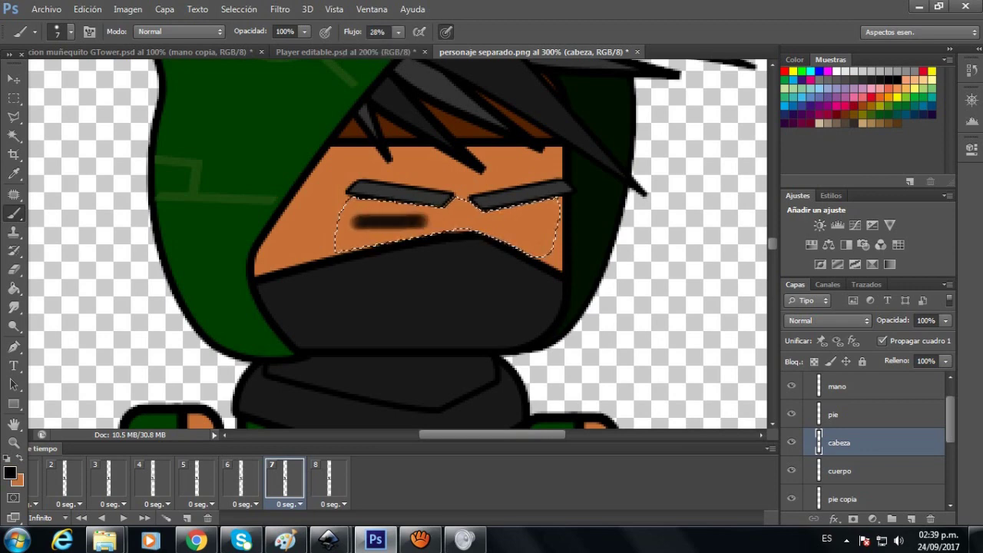
{"action": "left_click_drag", "start_coordinate": [547, 223], "coordinate": [490, 223]}
{"action": "key", "text": "v"}
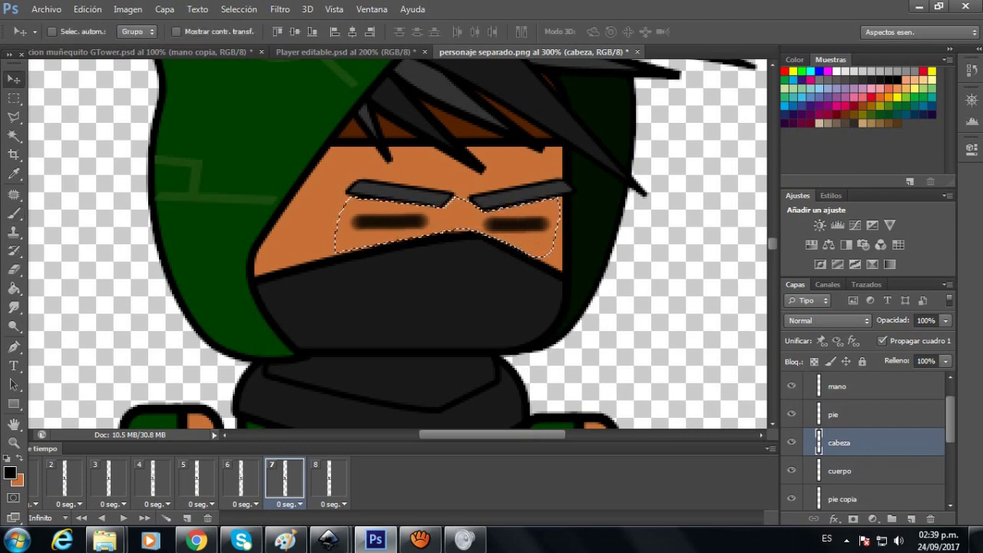
Step: Play the eight-frame animation to check the blink in frame 7, then stop it
{"action": "key", "text": "ctrl+minus"}
{"action": "key", "text": "ctrl+minus"}
{"action": "key", "text": "ctrl+minus"}
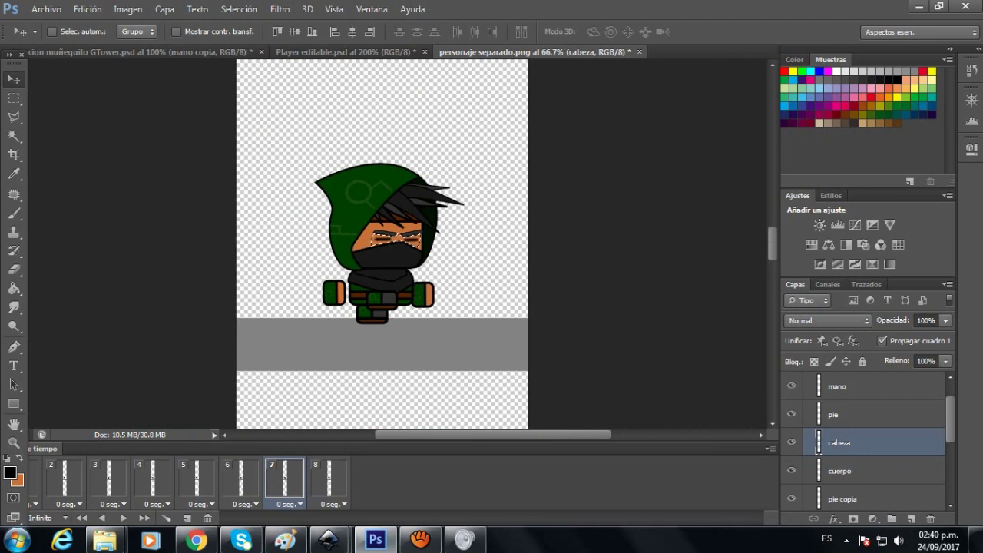
{"action": "left_click", "coordinate": [123, 518]}
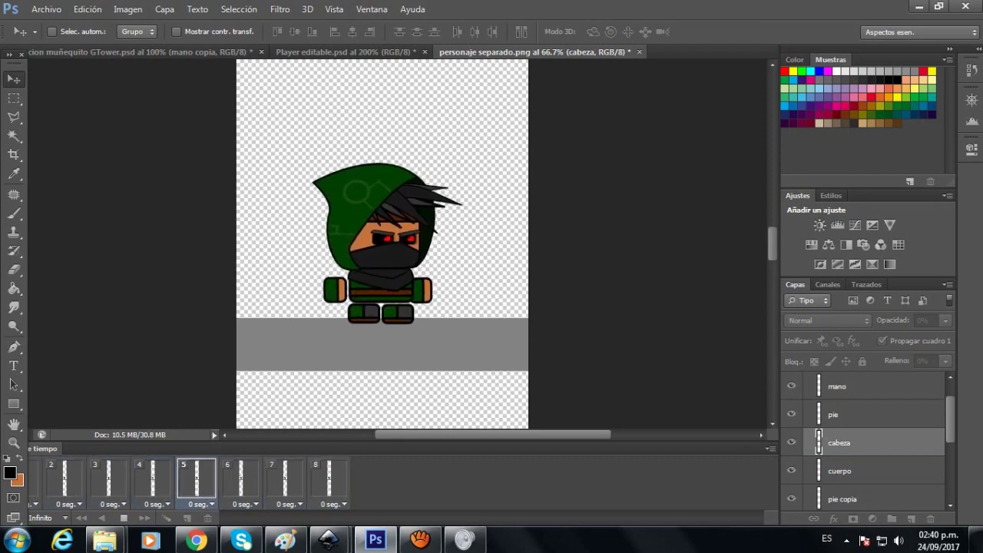
{"action": "key", "text": "space"}
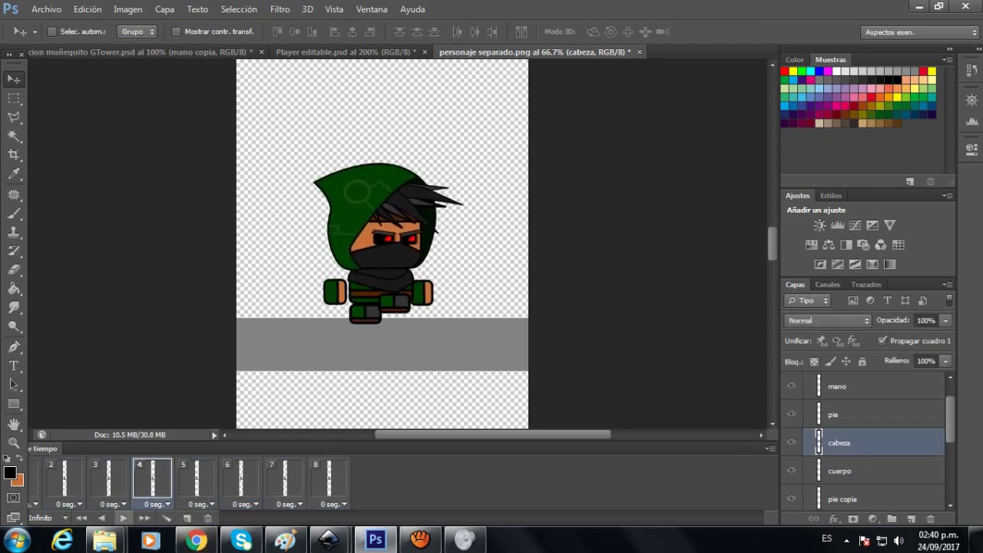
Step: Duplicate frames 1 to 4 directly after frame 4 and play the twelve-frame animation
{"action": "left_click", "coordinate": [33, 481]}
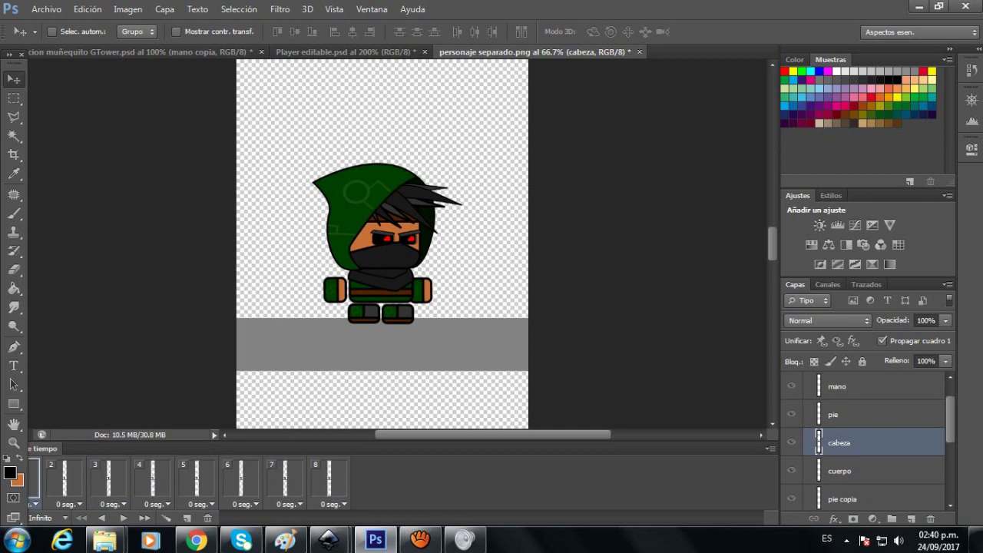
{"action": "left_click", "coordinate": [65, 481], "text": "ctrl"}
{"action": "left_click", "coordinate": [108, 481], "text": "ctrl"}
{"action": "left_click", "coordinate": [153, 480], "text": "ctrl"}
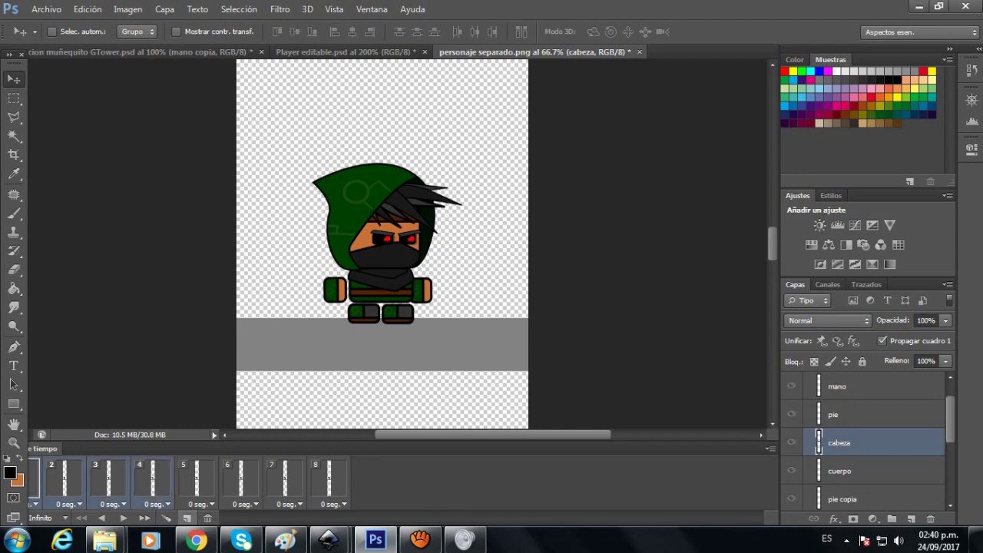
{"action": "left_click", "coordinate": [186, 517]}
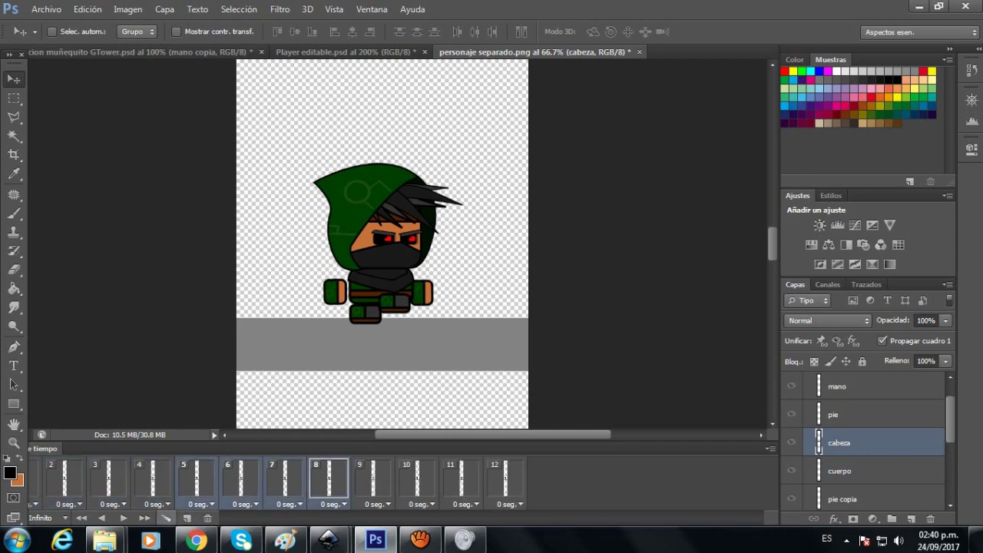
{"action": "left_click", "coordinate": [123, 518]}
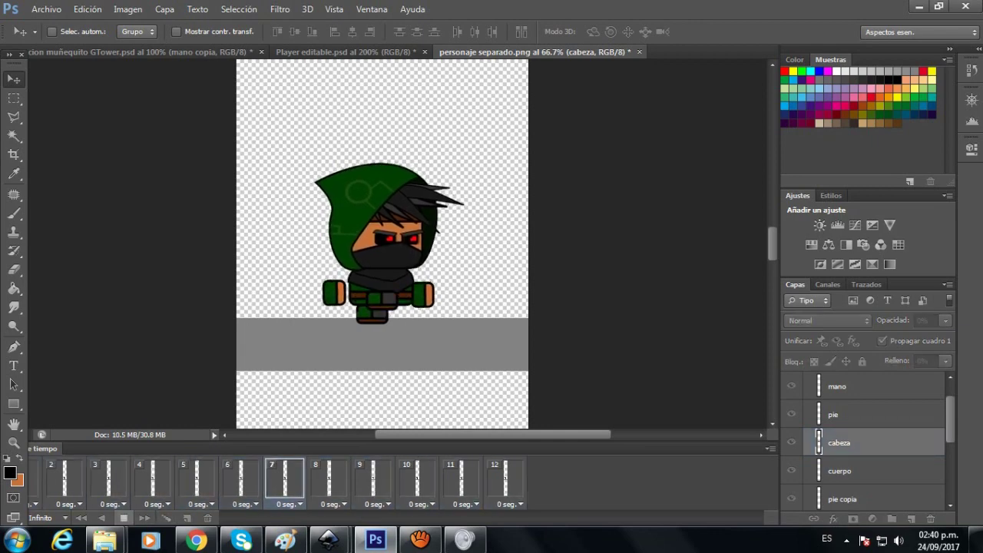